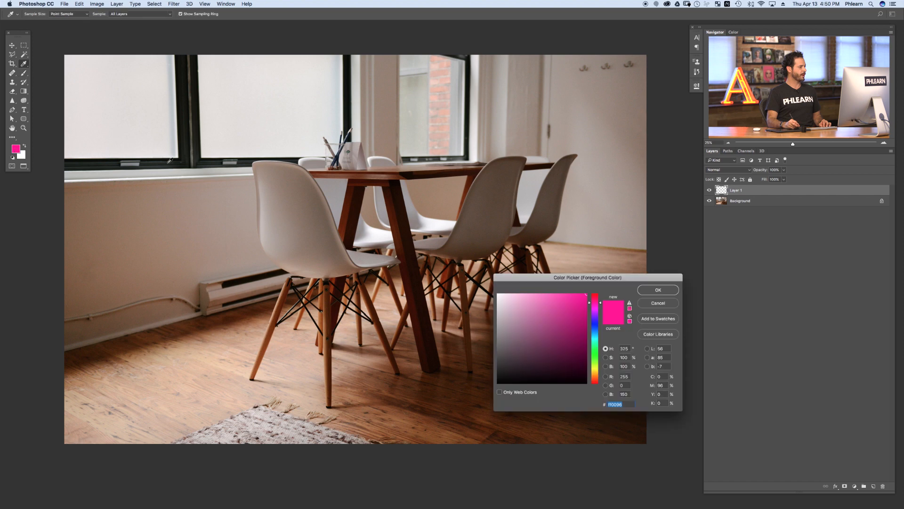
Step: Accept the pink foreground color and circle the three wall hooks on the annotation layer
click(658, 290)
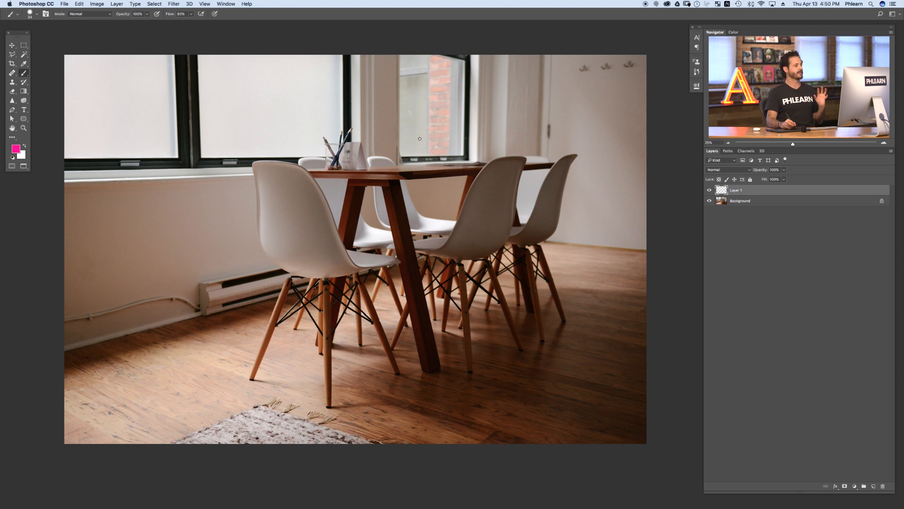
mouse_move(609, 78)
mouse_down()
mouse_move(640, 68)
mouse_move(627, 73)
mouse_move(561, 155)
mouse_up()
drag(480, 116, 488, 116)
mouse_move(559, 107)
mouse_down()
mouse_move(542, 166)
mouse_move(561, 107)
mouse_up()
drag(614, 105, 641, 101)
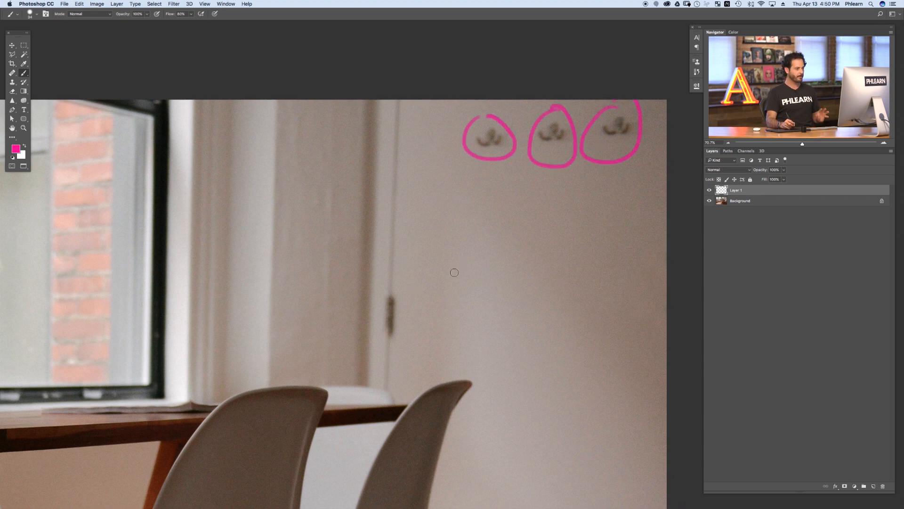
Step: Circle the door latch on the wall with the pink brush
key(ctrl+minus)
key(ctrl+minus)
key(ctrl+minus)
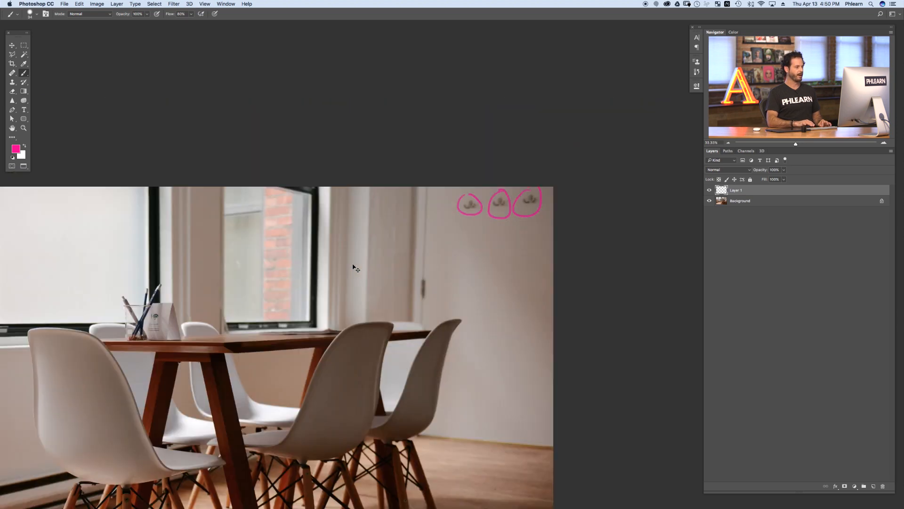
drag(408, 260, 500, 141)
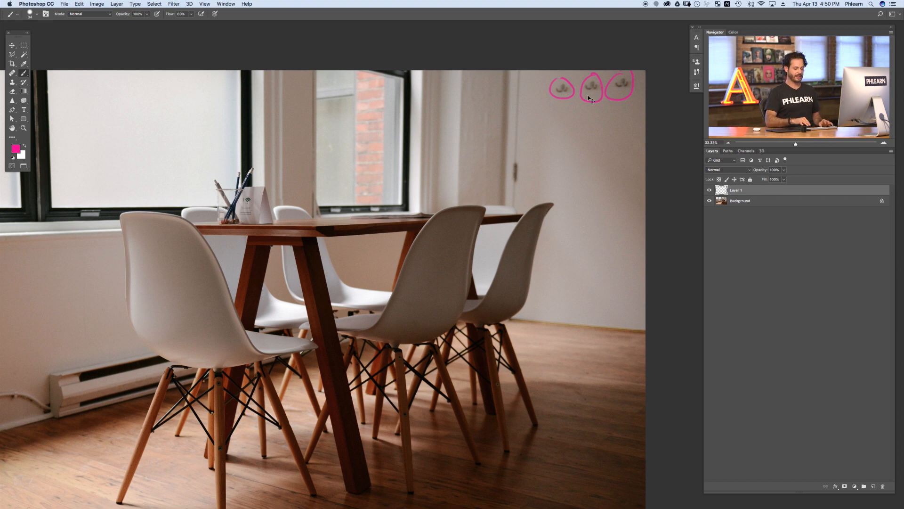
key(ctrl+plus)
key(ctrl+plus)
drag(620, 138, 543, 211)
drag(543, 148, 551, 147)
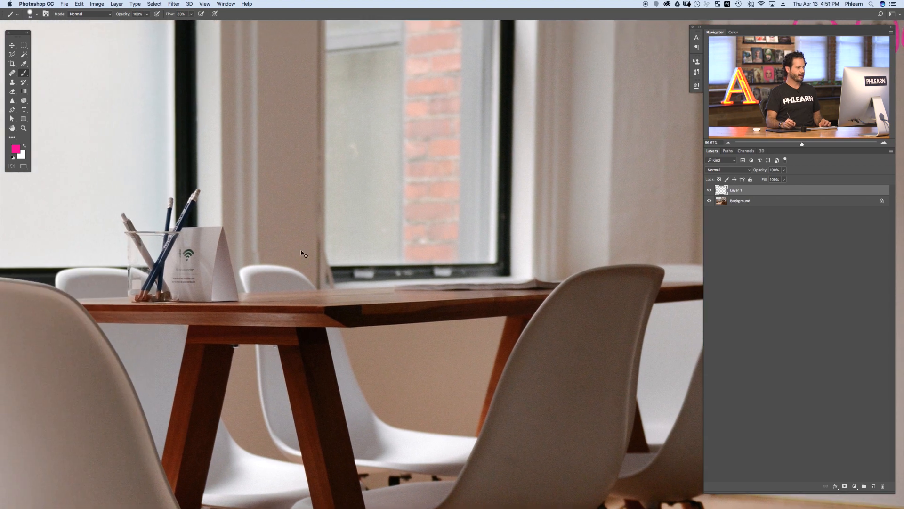
key(ctrl+minus)
key(ctrl+minus)
key(ctrl+minus)
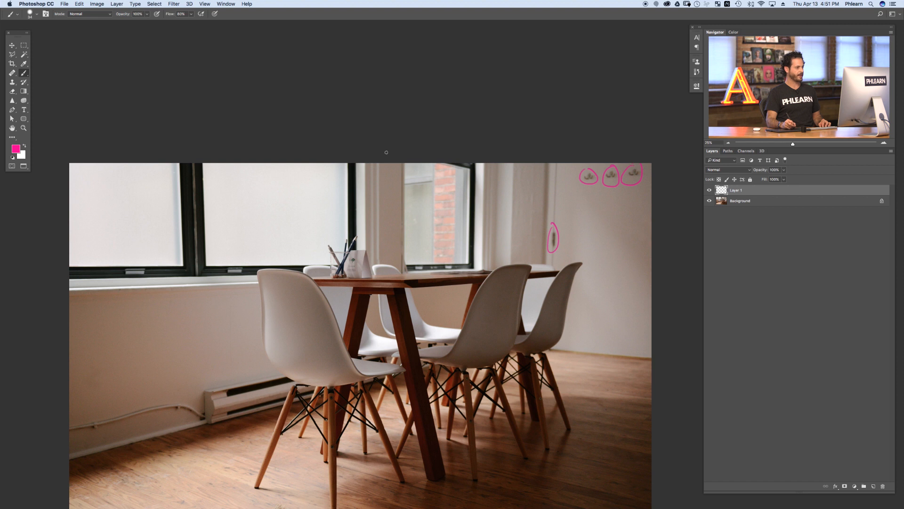
Step: Outline the right window with a rectangle and draw an arrow pointing to it
mouse_move(405, 166)
mouse_down()
mouse_move(403, 269)
mouse_move(471, 261)
mouse_move(472, 170)
mouse_move(407, 165)
mouse_up()
mouse_move(317, 215)
mouse_down()
mouse_move(416, 207)
mouse_move(406, 213)
mouse_up()
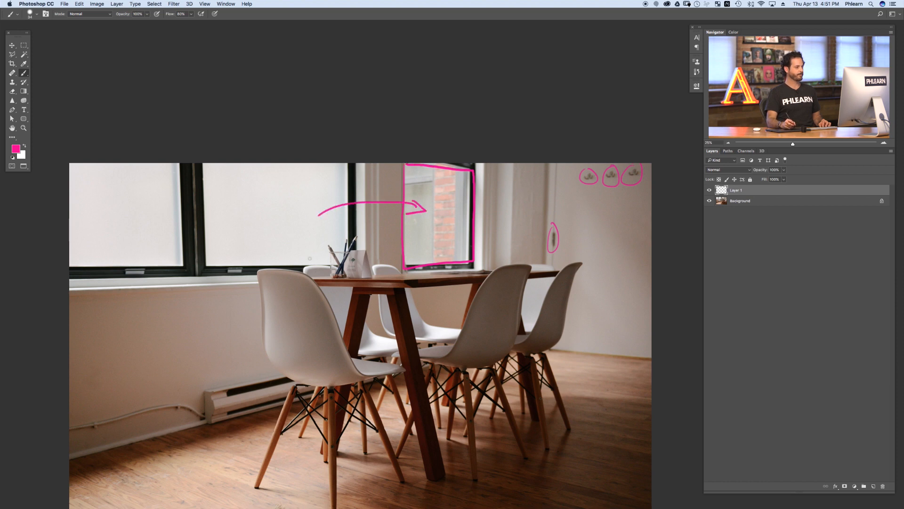
Step: Draw a box around the pencil cup and card on the table
drag(348, 267, 408, 250)
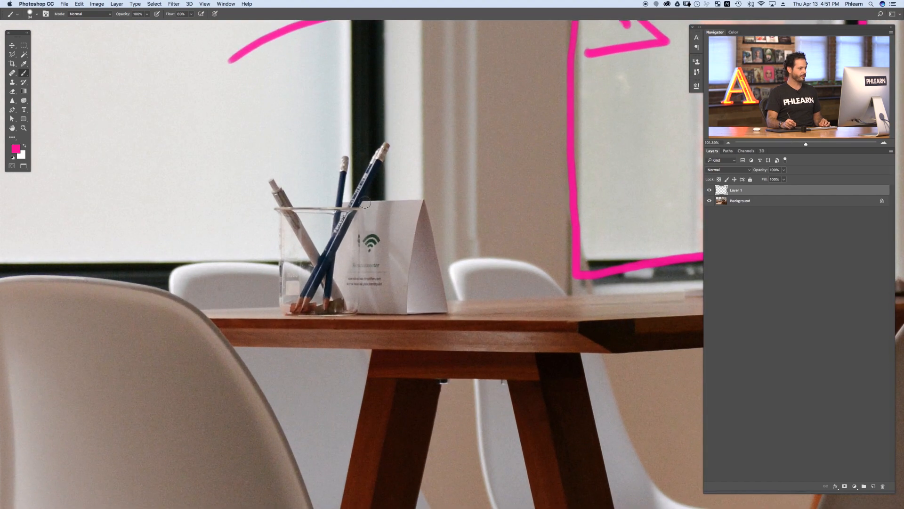
drag(370, 206, 366, 206)
mouse_move(271, 154)
mouse_down()
mouse_move(260, 322)
mouse_move(457, 322)
mouse_move(452, 172)
mouse_move(420, 106)
mouse_move(259, 134)
mouse_up()
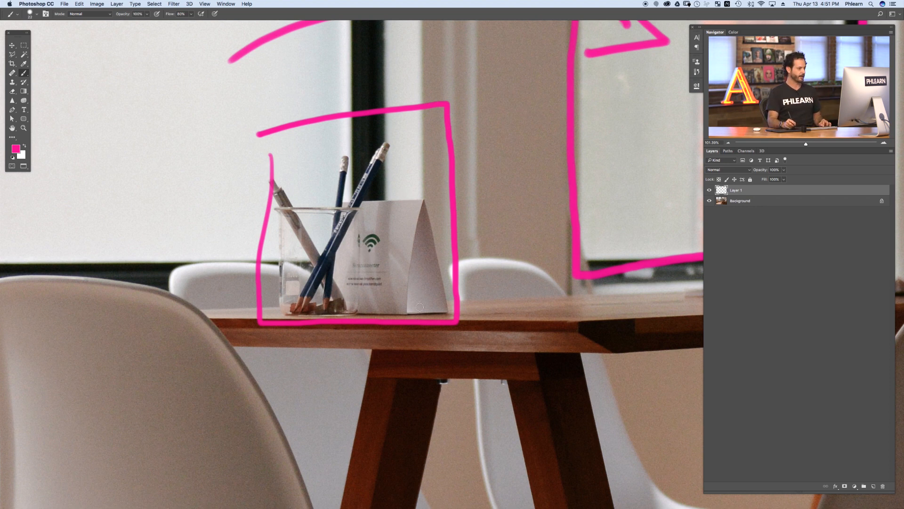
key(super+minus)
key(super+minus)
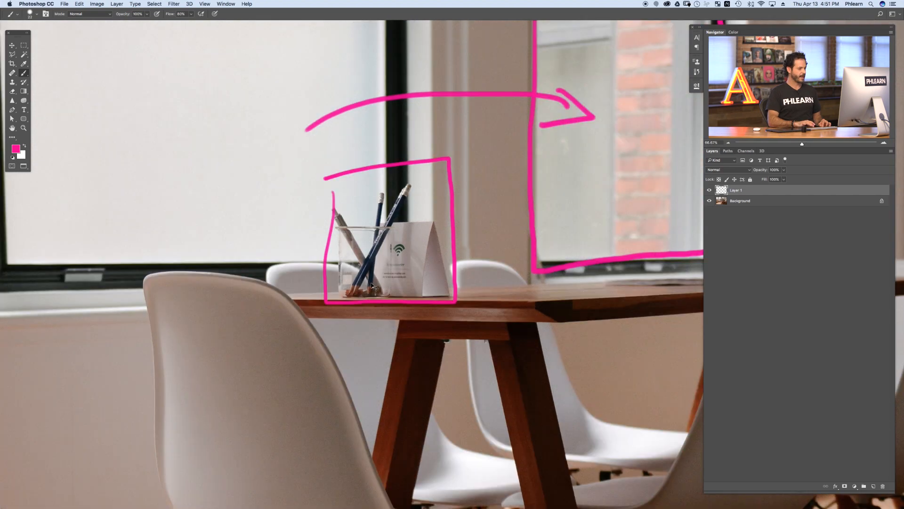
key(super+minus)
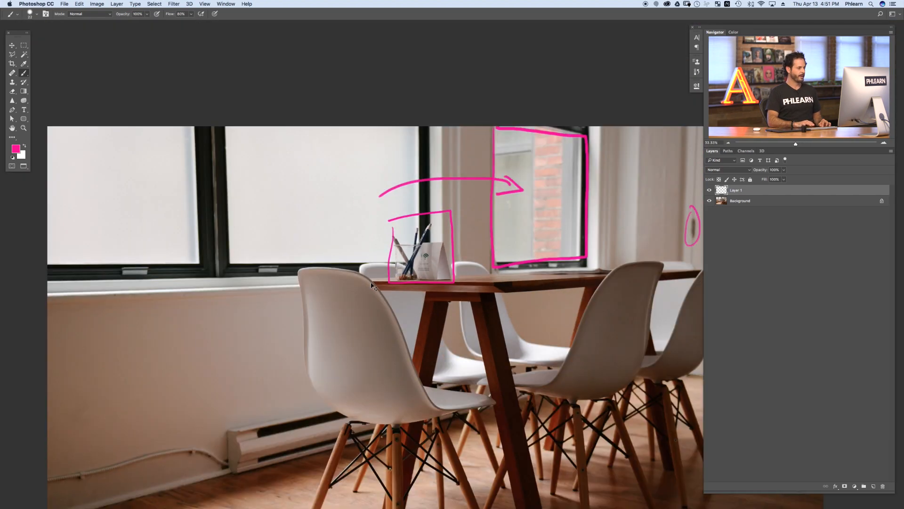
Step: Circle the cable along the wall and cross out the baseboard heater
drag(250, 323, 308, 167)
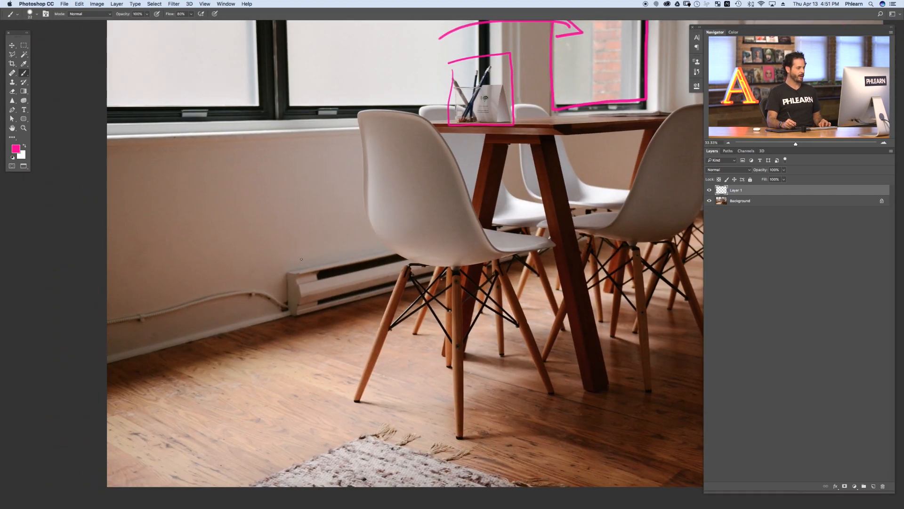
mouse_move(113, 340)
mouse_down()
mouse_move(266, 318)
mouse_move(228, 288)
mouse_move(146, 302)
mouse_up()
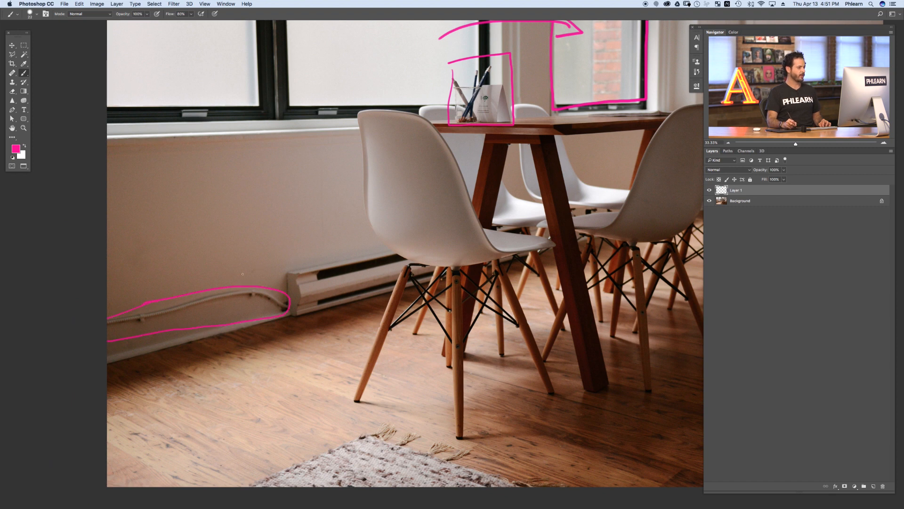
drag(314, 269, 352, 288)
mouse_move(321, 298)
mouse_down()
mouse_move(342, 271)
mouse_move(397, 277)
mouse_move(392, 258)
mouse_up()
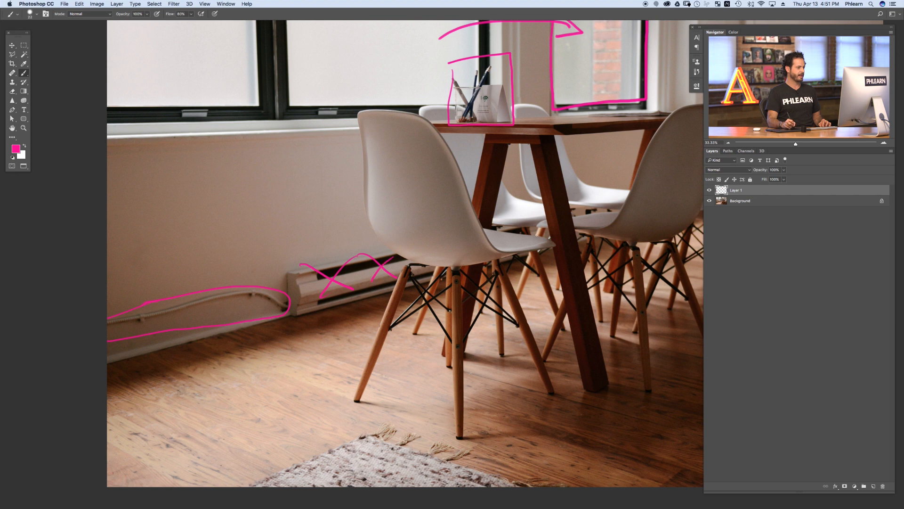
Step: Add more crosses on the heater and draw an upward arrow on the floor at the right
drag(507, 240, 522, 229)
drag(442, 294, 386, 328)
drag(586, 334, 591, 369)
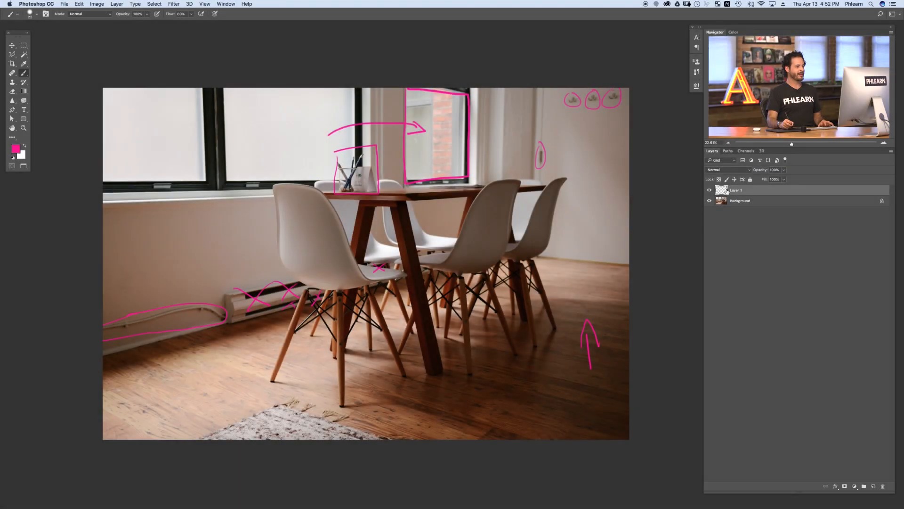
Step: Hide the annotation layer Layer 1 and add a new empty layer above it
click(710, 190)
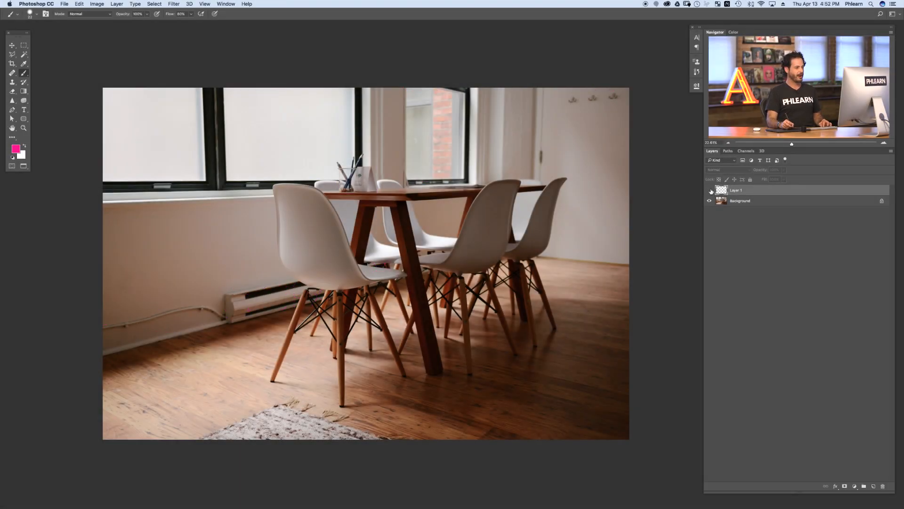
click(710, 190)
click(710, 190)
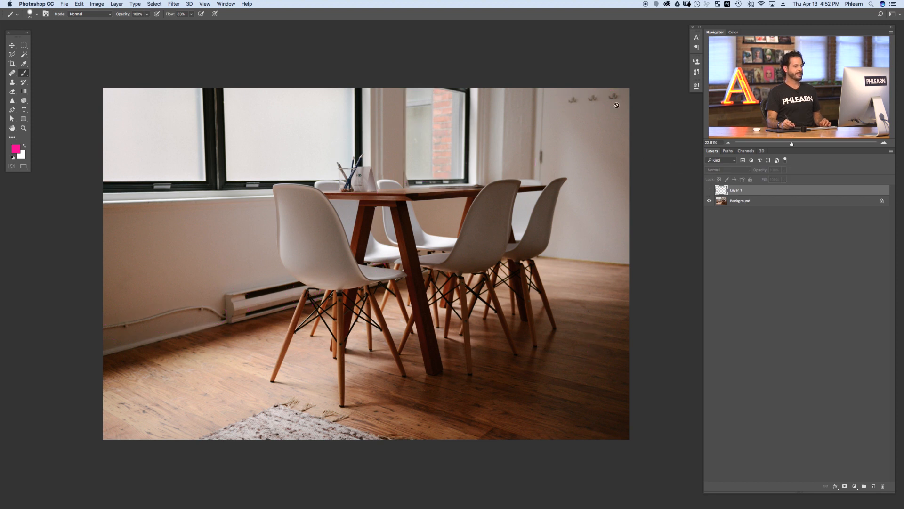
click(874, 487)
Step: Remove the three wall hooks with the Spot Healing Brush on the new layer
mouse_move(576, 107)
mouse_down()
mouse_move(621, 118)
mouse_move(575, 174)
mouse_move(482, 214)
mouse_up()
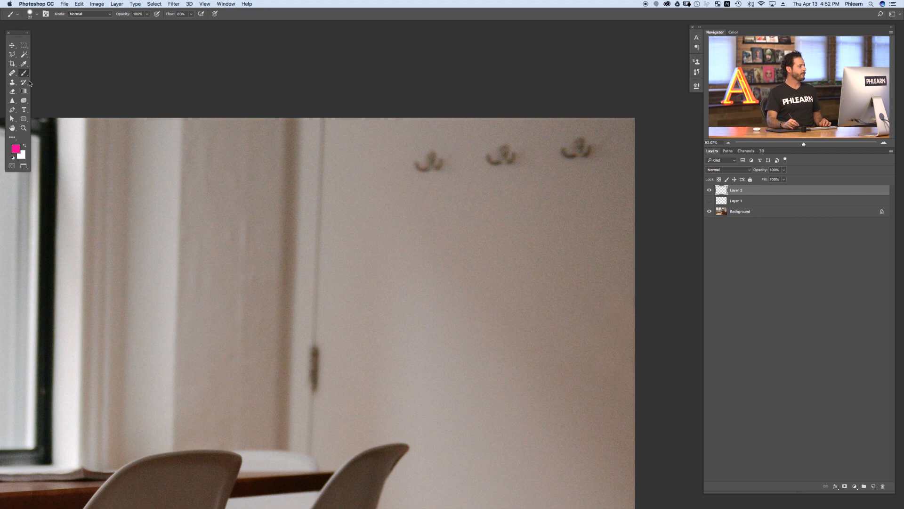
click(11, 75)
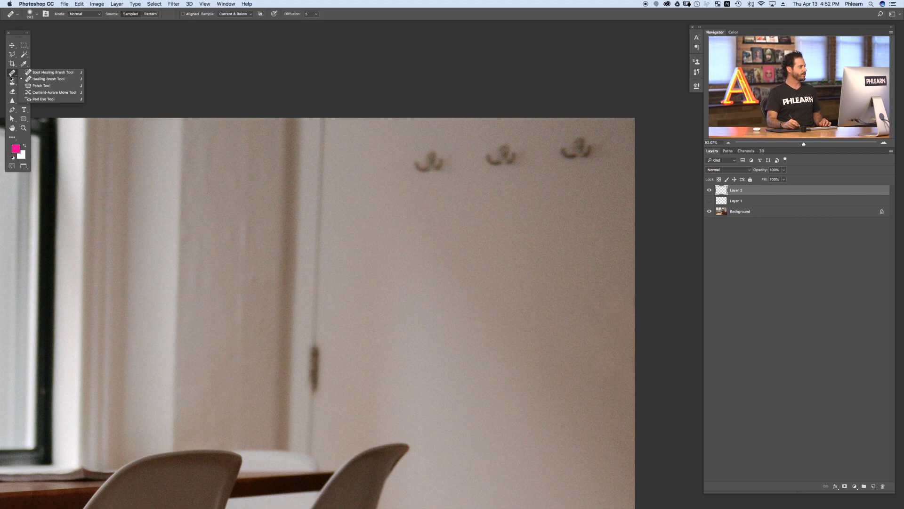
click(48, 73)
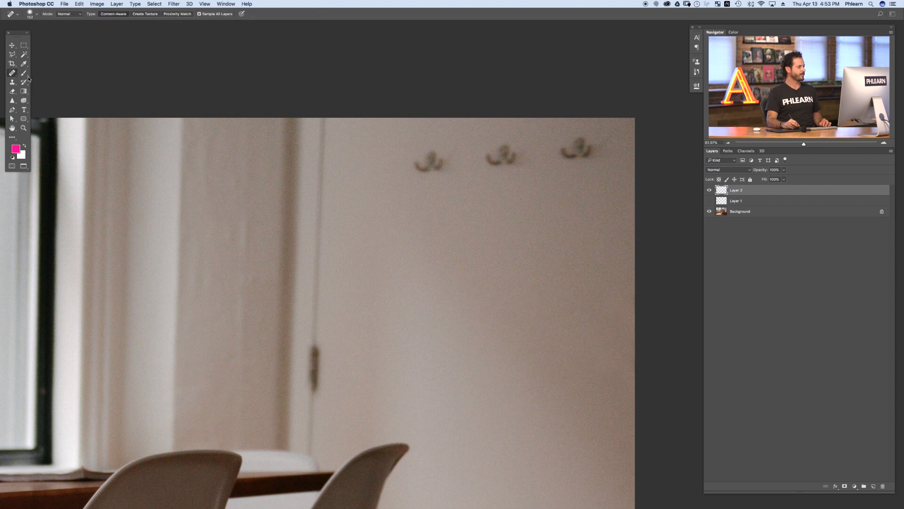
mouse_move(428, 170)
mouse_down()
mouse_move(437, 154)
mouse_move(421, 177)
mouse_up()
drag(492, 162, 503, 158)
drag(582, 151, 577, 158)
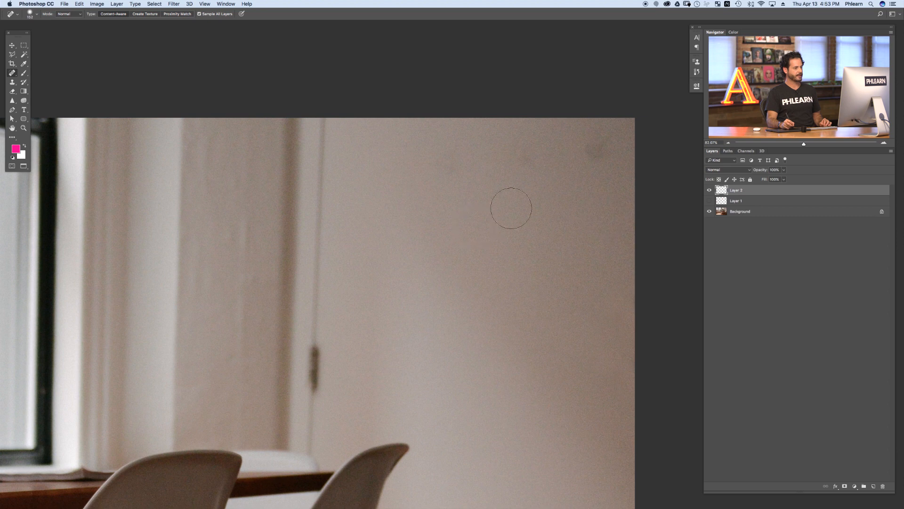
Step: Clean up the leftover spots on the wall near the removed hooks
drag(547, 231, 529, 239)
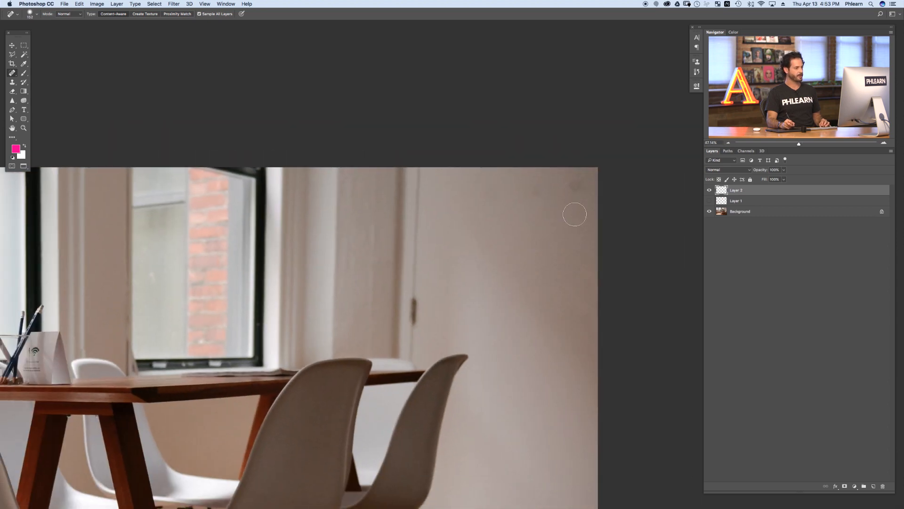
drag(569, 187, 576, 193)
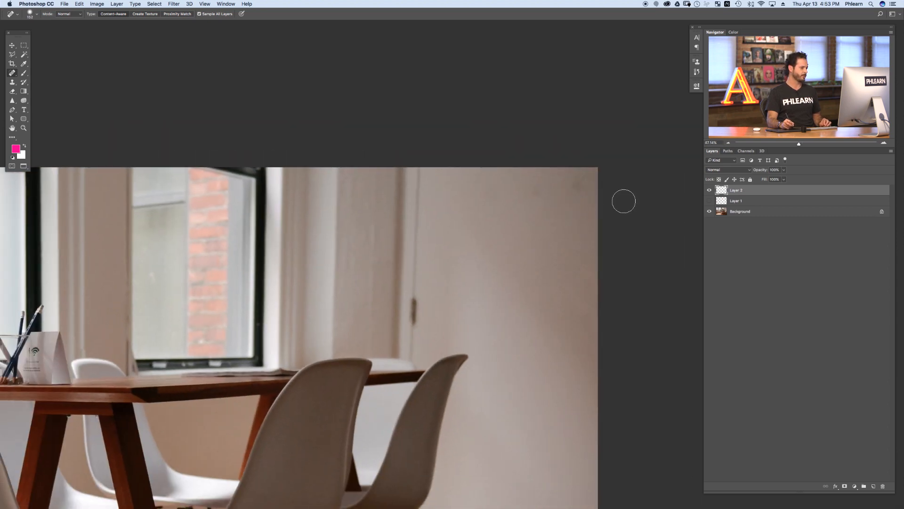
click(572, 188)
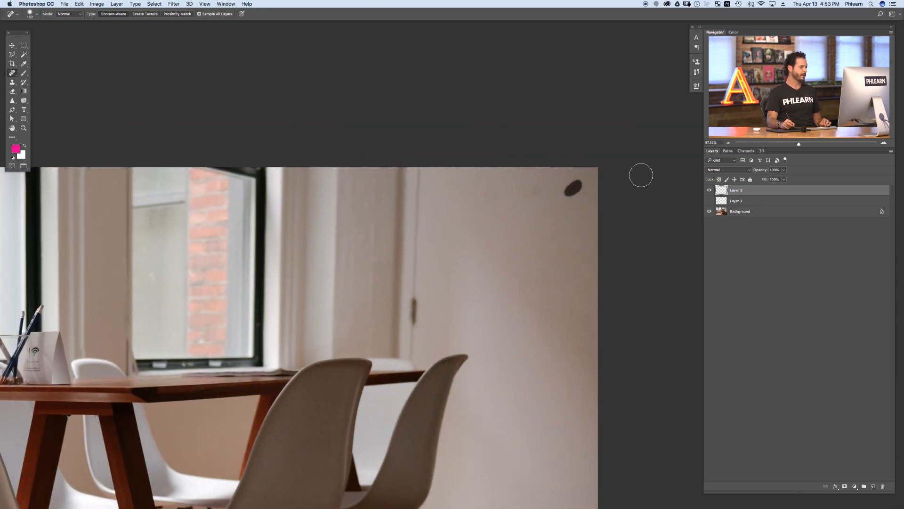
Step: Remove the door latch with the Healing Brush, sampling clean wall above it
right_click(12, 74)
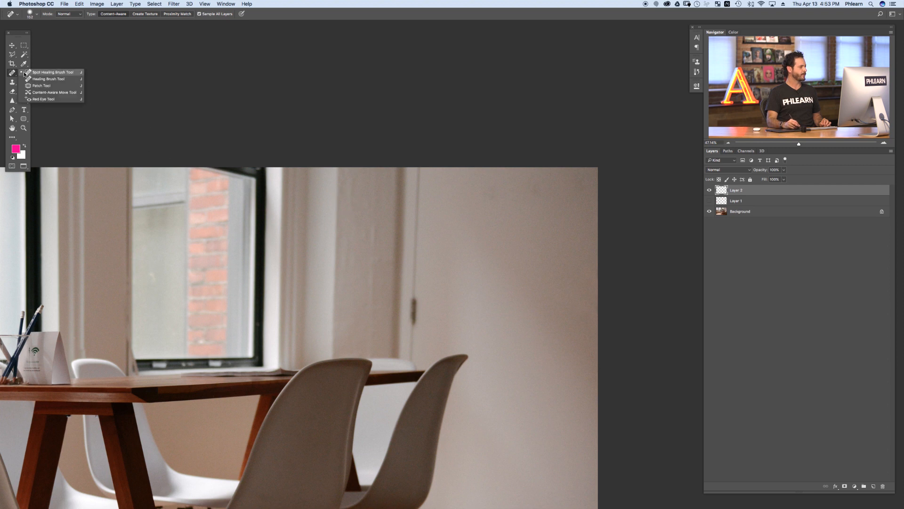
click(52, 78)
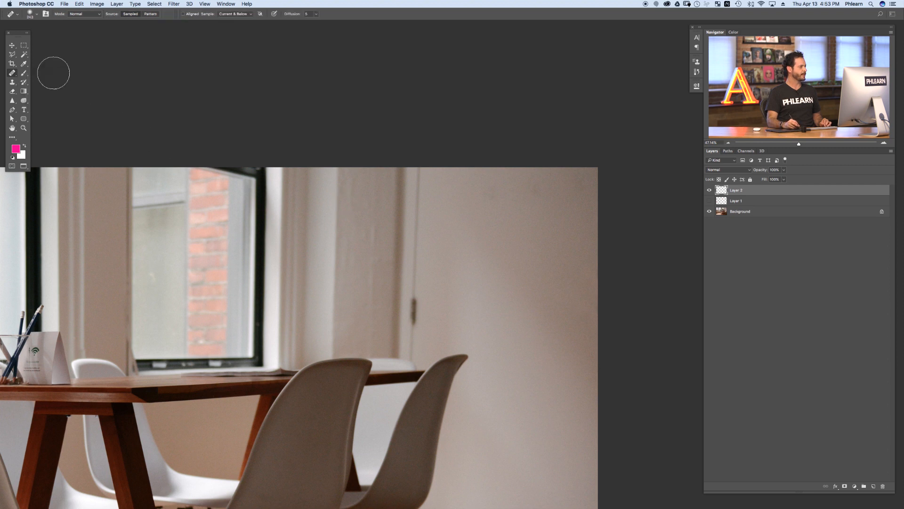
alt+click(536, 211)
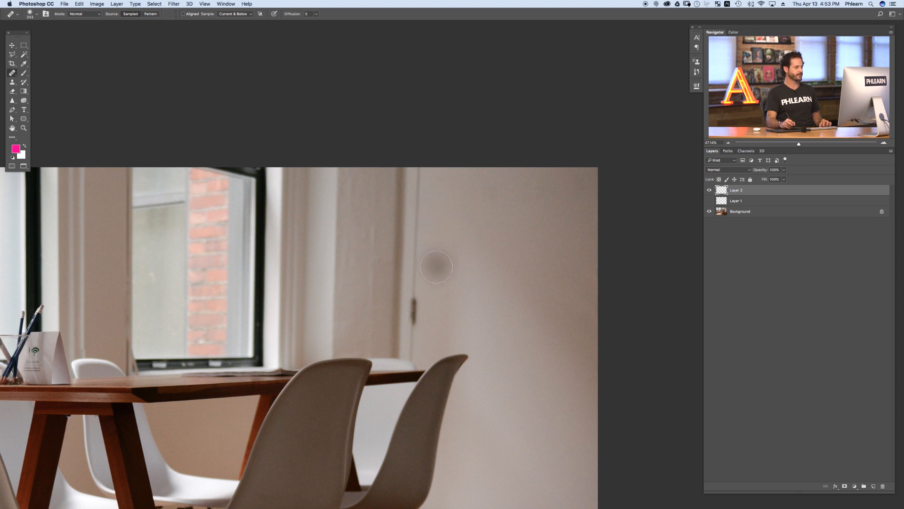
drag(433, 312, 394, 309)
alt+click(396, 269)
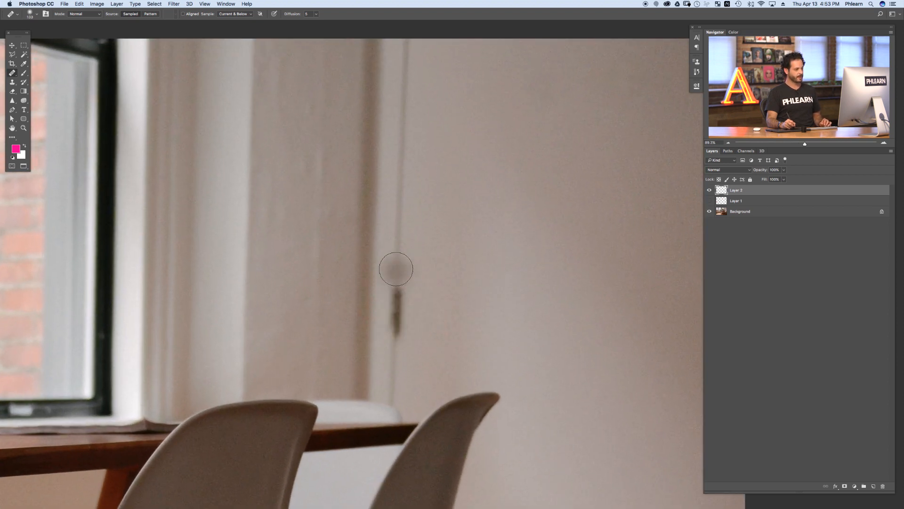
click(13, 74)
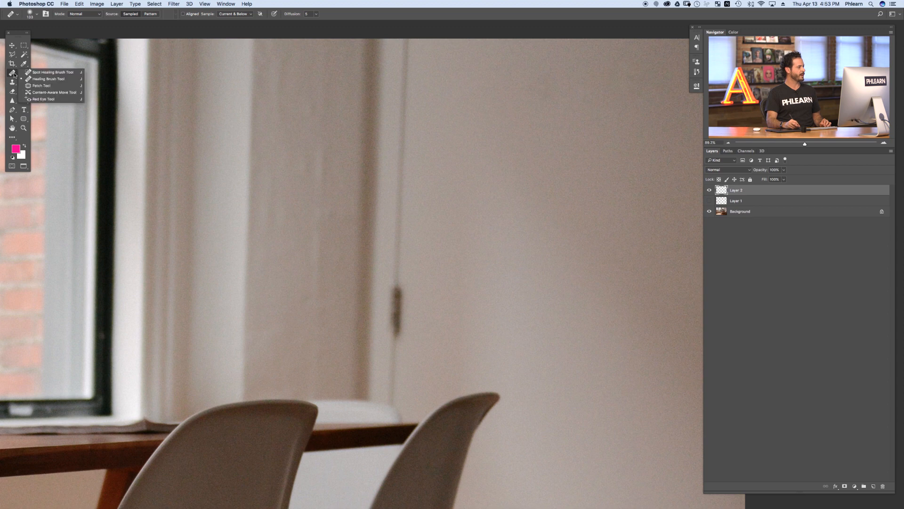
click(40, 79)
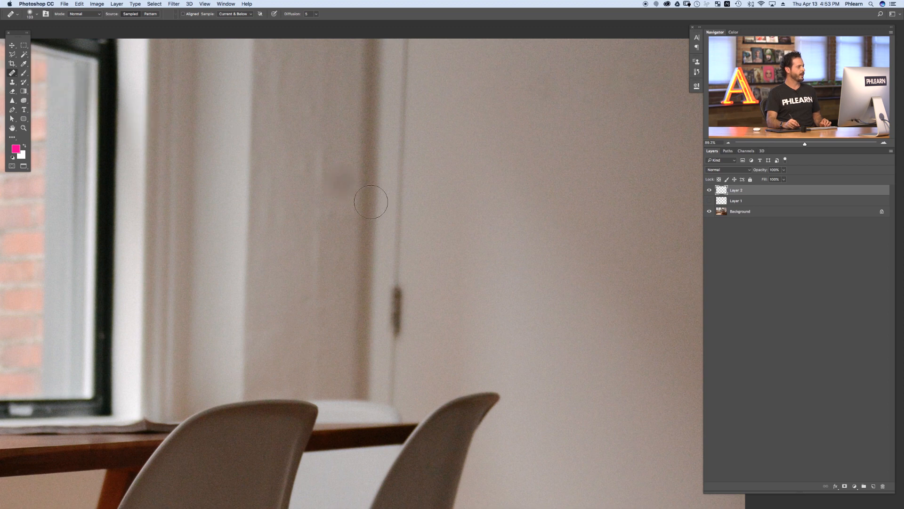
alt+click(400, 211)
drag(397, 279, 398, 325)
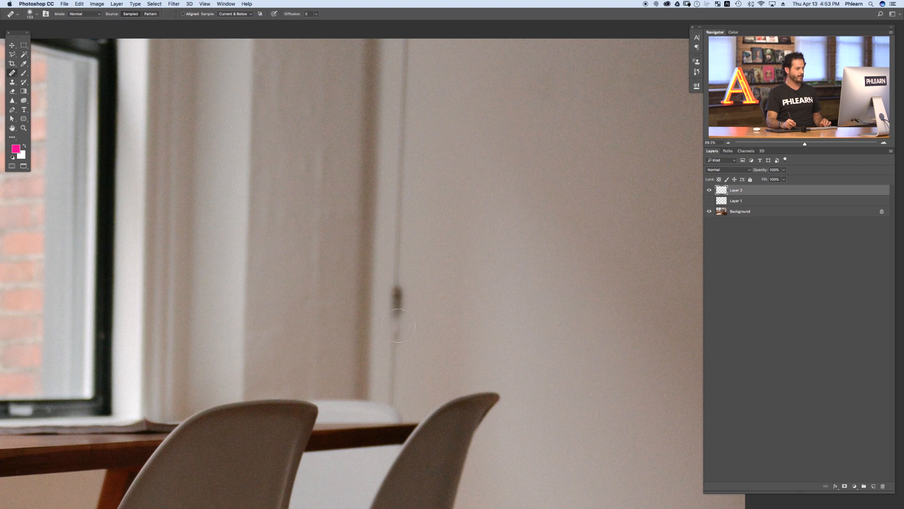
click(244, 425)
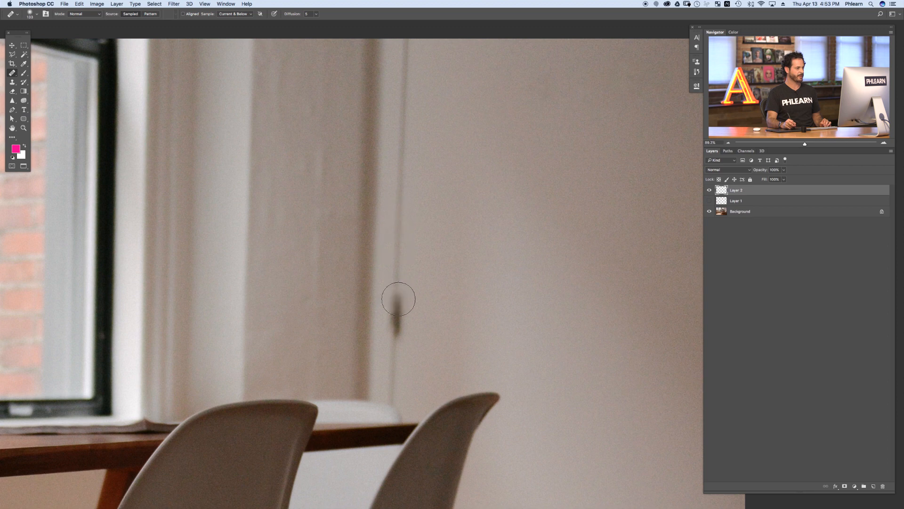
drag(396, 300, 398, 327)
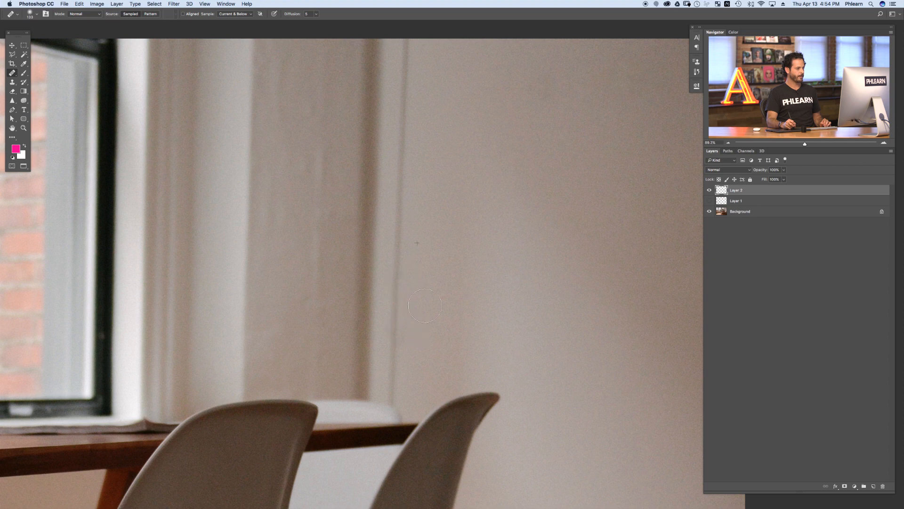
Step: Toggle the healing layer's visibility to compare before and after
click(708, 190)
click(708, 191)
click(709, 190)
click(709, 190)
click(709, 190)
Step: Heal remaining marks on the wall along the door frame edge
alt+click(397, 357)
drag(430, 311, 400, 325)
drag(368, 381, 439, 316)
drag(464, 215, 659, 203)
Step: Show and select Layer 1, then mark the door frame edges with the pink brush
click(707, 202)
drag(471, 227, 418, 342)
click(724, 202)
key(b)
drag(399, 237, 400, 232)
mouse_move(395, 325)
mouse_down()
mouse_move(398, 416)
mouse_move(413, 325)
mouse_up()
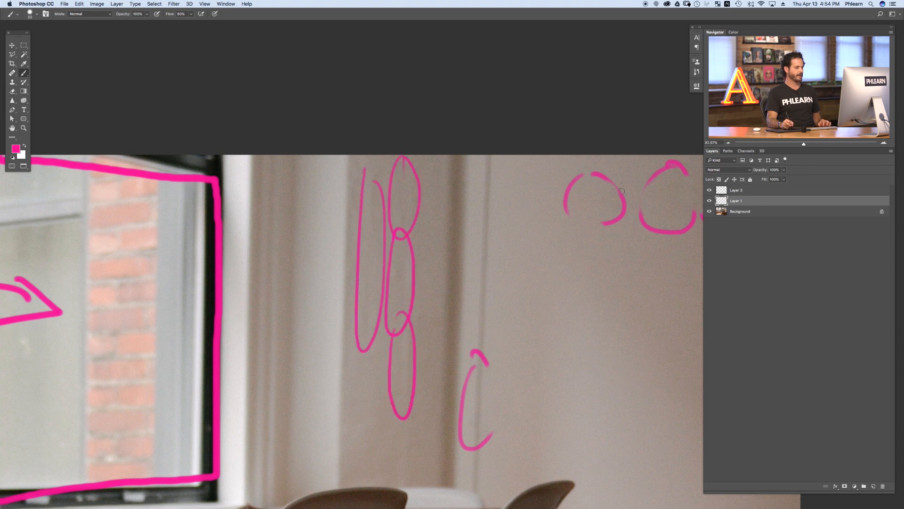
Step: Hide the annotation layer Layer 1 again
click(709, 201)
scroll(454, 298, down, 5)
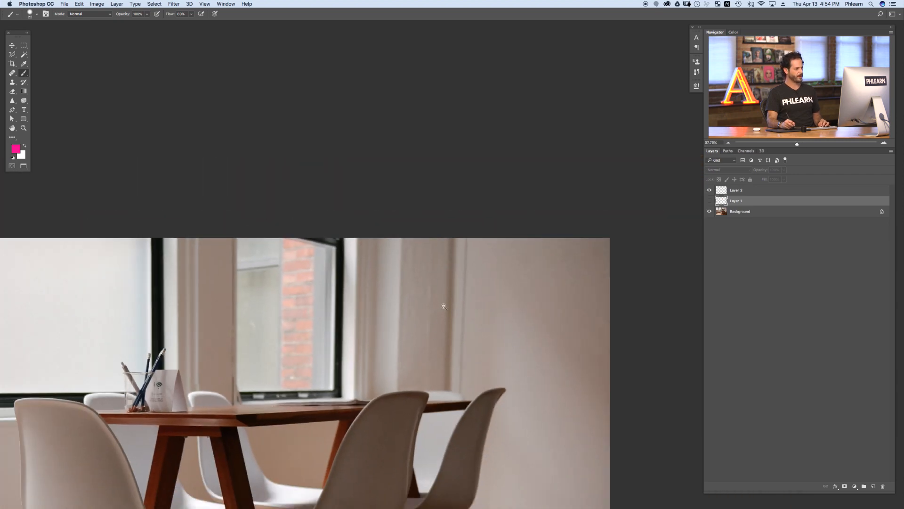
Step: Switch to the Healing Brush Tool, sample clean wall, select Layer 2 and heal the remaining marks along the door frame
scroll(440, 308, up, 5)
click(11, 74)
right_click(12, 73)
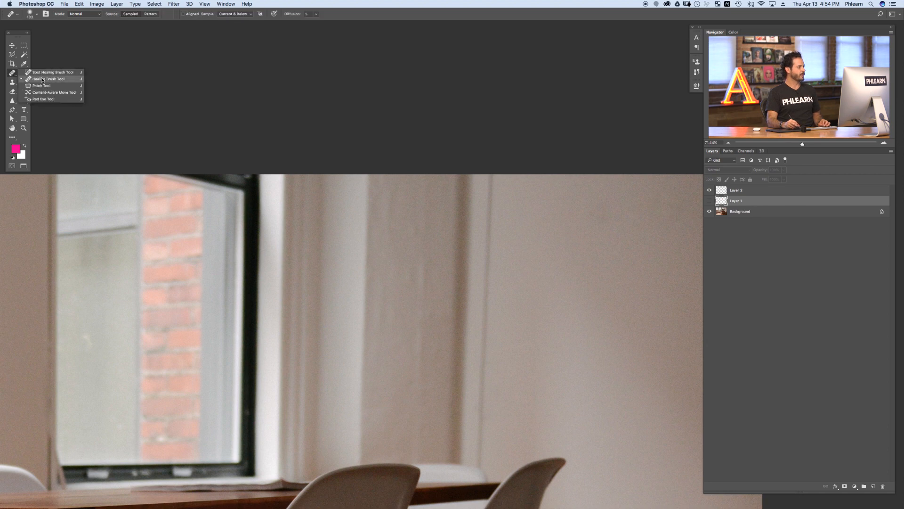
click(37, 79)
drag(561, 281, 573, 281)
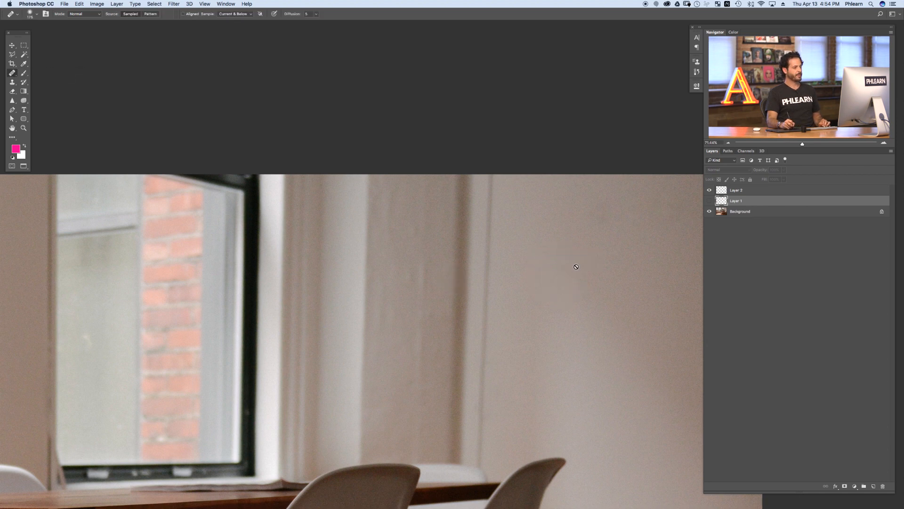
alt+click(575, 266)
key(Return)
click(754, 190)
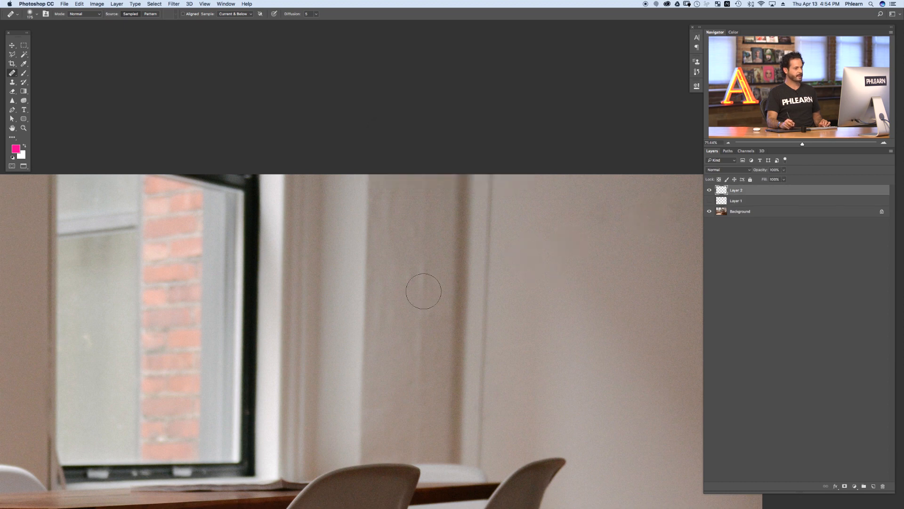
mouse_move(421, 276)
mouse_down()
mouse_move(415, 328)
mouse_move(424, 309)
mouse_move(426, 325)
mouse_move(412, 372)
mouse_up()
mouse_move(396, 331)
mouse_down()
mouse_move(384, 301)
mouse_move(383, 309)
mouse_move(388, 196)
mouse_move(410, 254)
mouse_move(424, 228)
mouse_move(410, 285)
mouse_up()
mouse_move(432, 353)
mouse_down()
mouse_move(435, 320)
mouse_move(414, 377)
mouse_move(388, 349)
mouse_up()
alt+click(534, 332)
drag(420, 430, 395, 380)
alt+click(505, 368)
Step: Zoom out and toggle Layer 2's visibility to compare the healed wall before and after
key(super+minus)
key(super+minus)
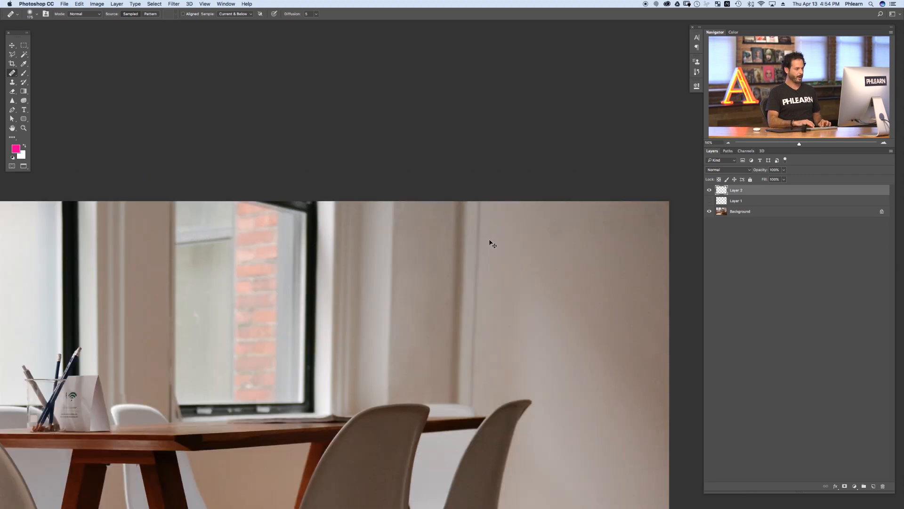
click(709, 190)
click(709, 191)
click(709, 190)
click(709, 190)
click(709, 190)
click(709, 190)
Step: Zoom out further and add a new empty layer above Layer 2
key(super+minus)
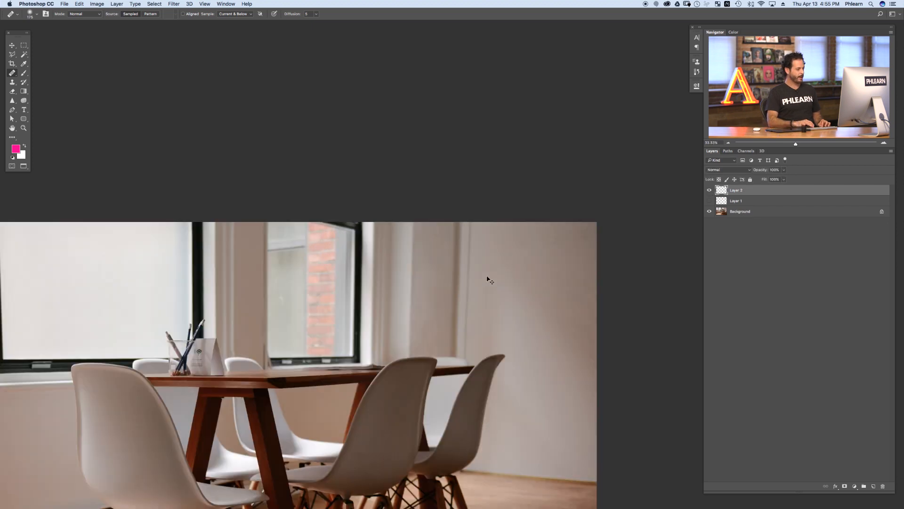
drag(333, 358, 476, 288)
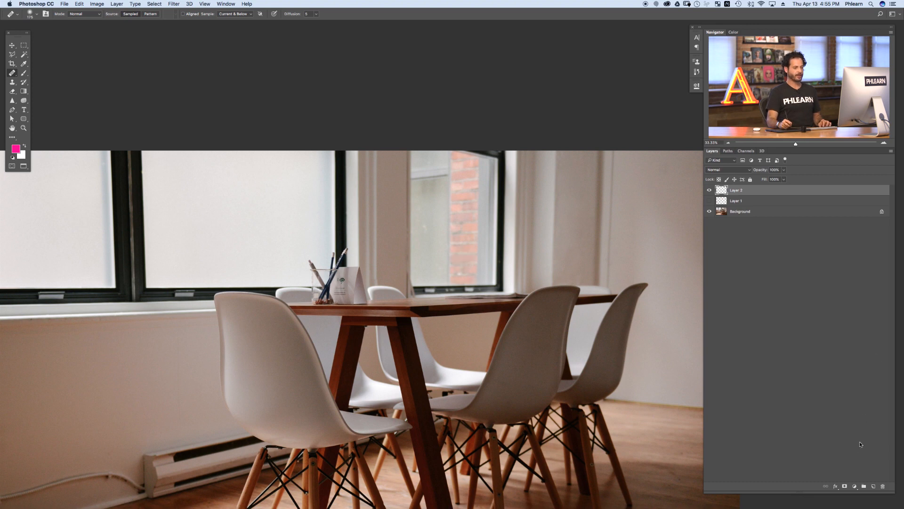
click(875, 485)
drag(449, 281, 535, 307)
mouse_move(539, 258)
mouse_down()
mouse_move(487, 276)
mouse_move(496, 292)
mouse_up()
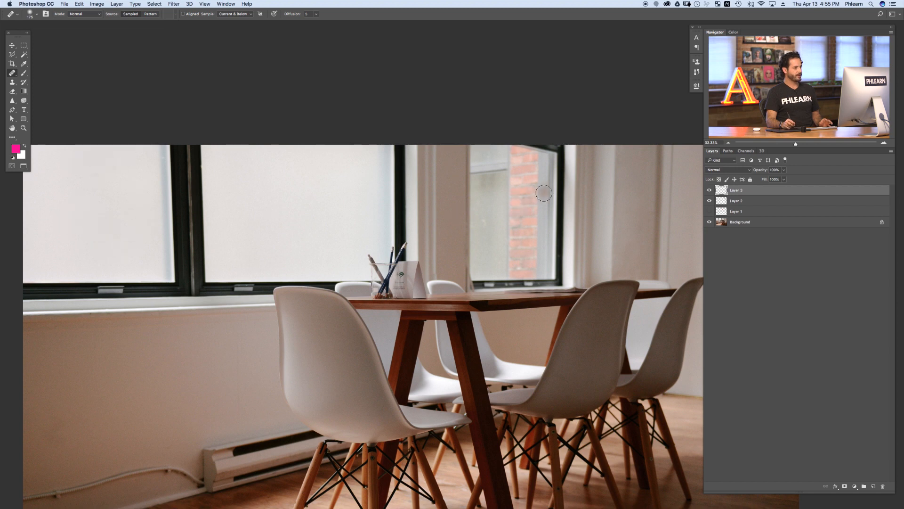
drag(279, 258, 347, 262)
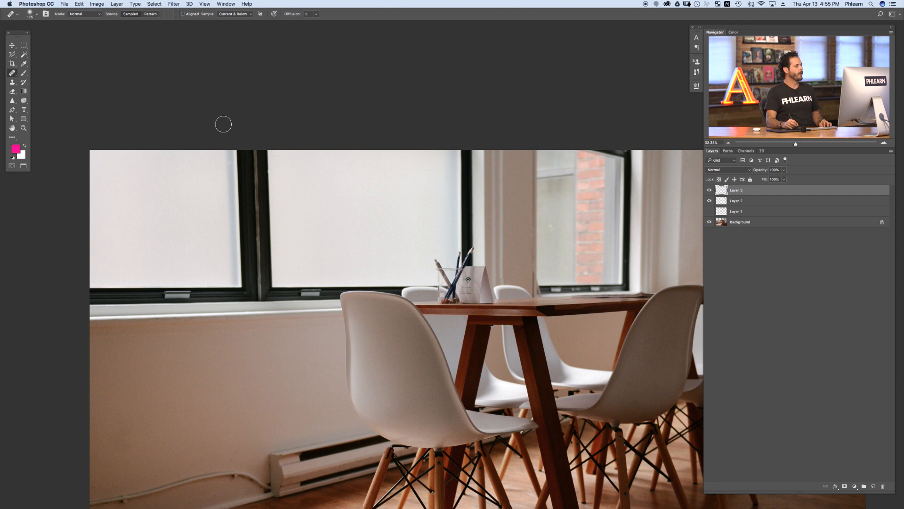
Step: Select the left window pane with a rectangular marquee on the Background and copy it to a new layer
click(23, 47)
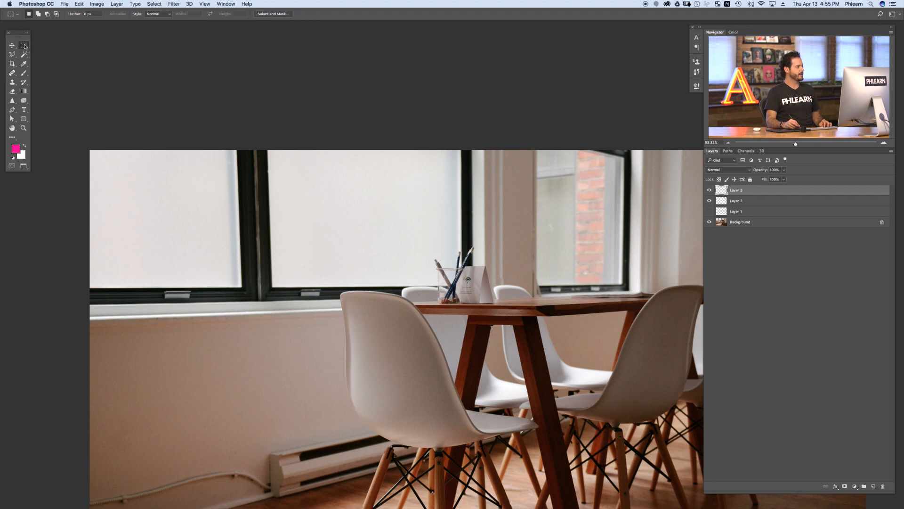
drag(89, 147, 269, 307)
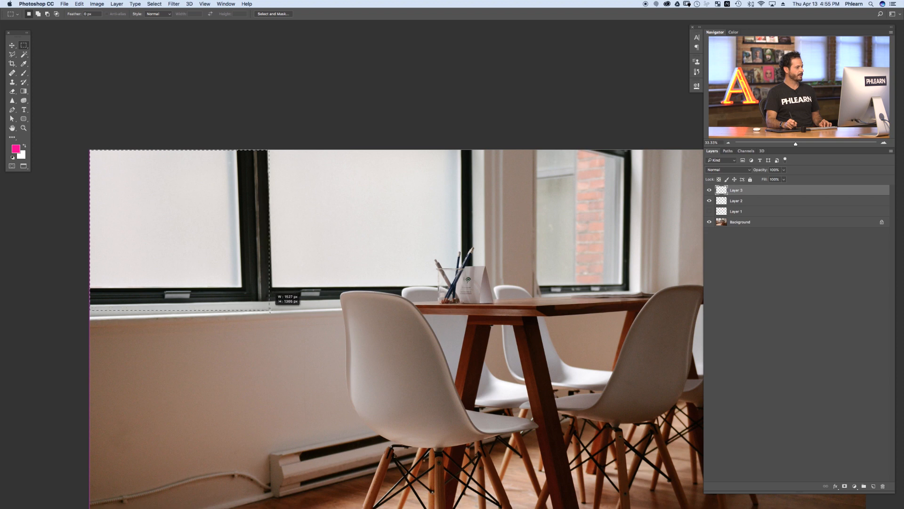
drag(269, 312, 268, 313)
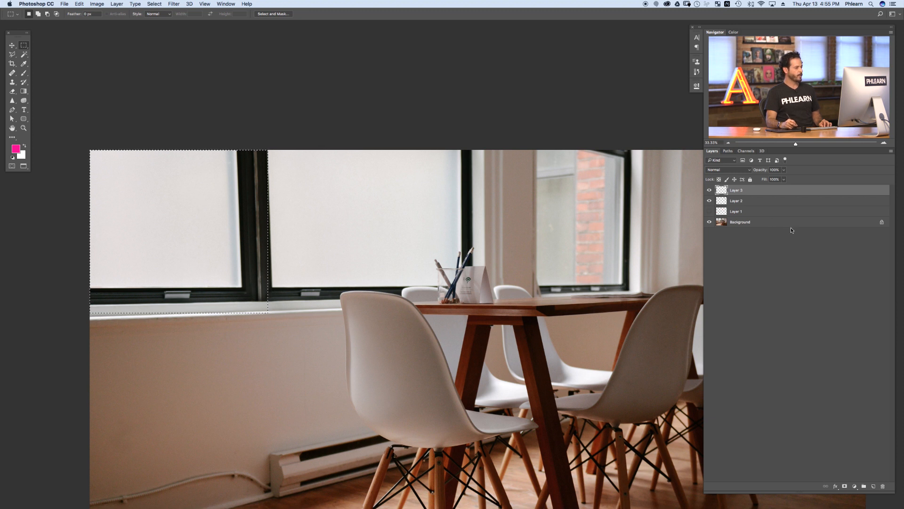
click(745, 224)
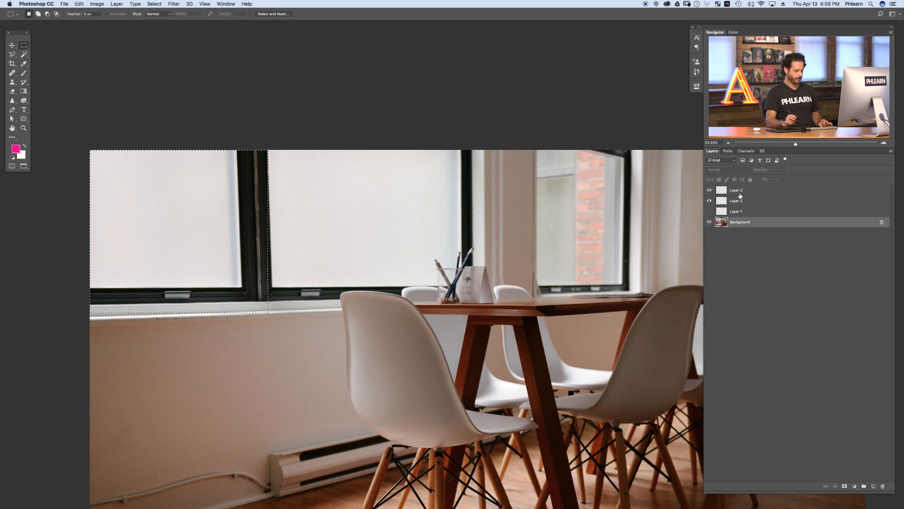
key(ctrl+j)
Step: Move the copied window pane over the right window opening and lower its opacity to 85% for alignment
key(v)
drag(210, 237, 461, 274)
drag(469, 305, 533, 252)
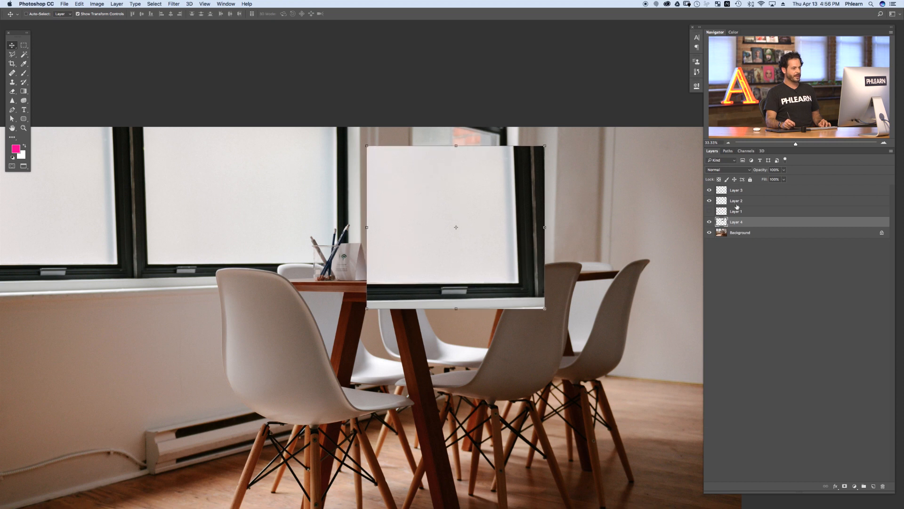
drag(759, 173, 753, 173)
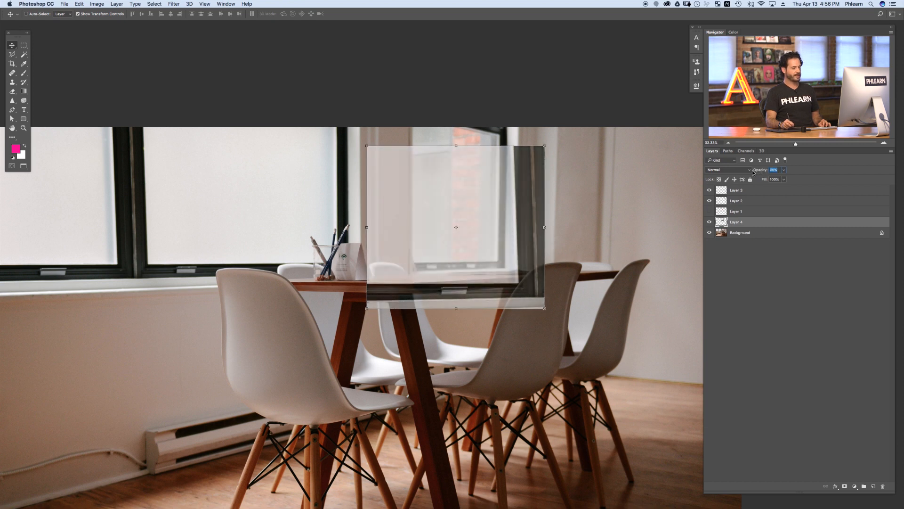
drag(508, 285, 526, 292)
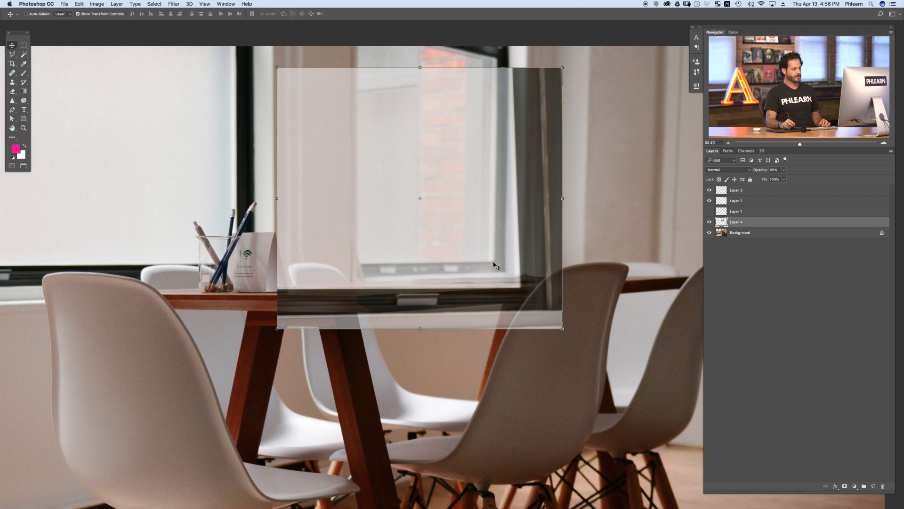
drag(528, 300, 505, 274)
scroll(512, 225, up, 5)
scroll(511, 225, right, 3)
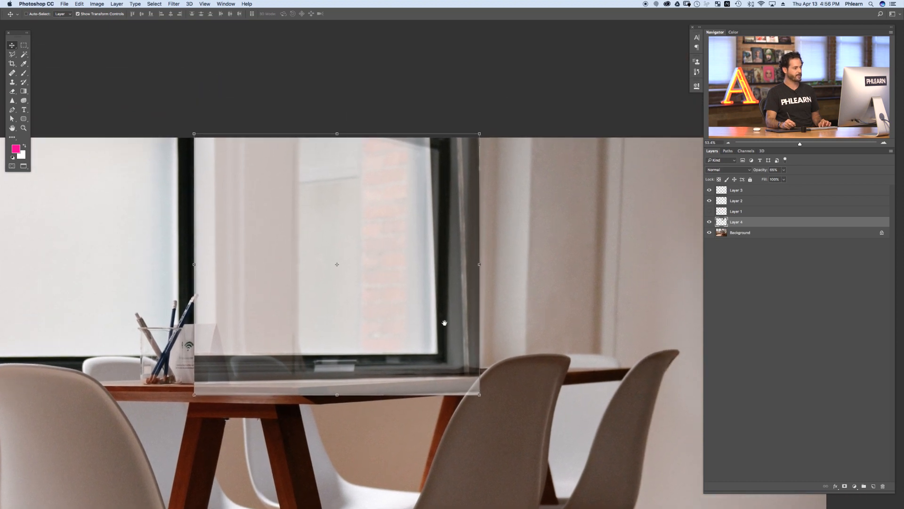
Step: Toggle the copied window layer on and off repeatedly to check its placement against the original
click(709, 222)
click(710, 221)
click(710, 222)
click(709, 222)
click(709, 222)
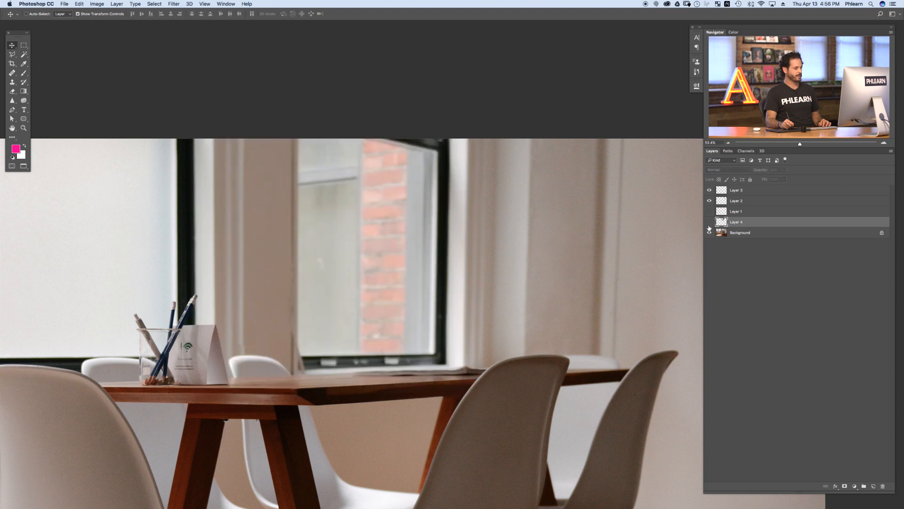
click(710, 222)
click(709, 222)
click(709, 222)
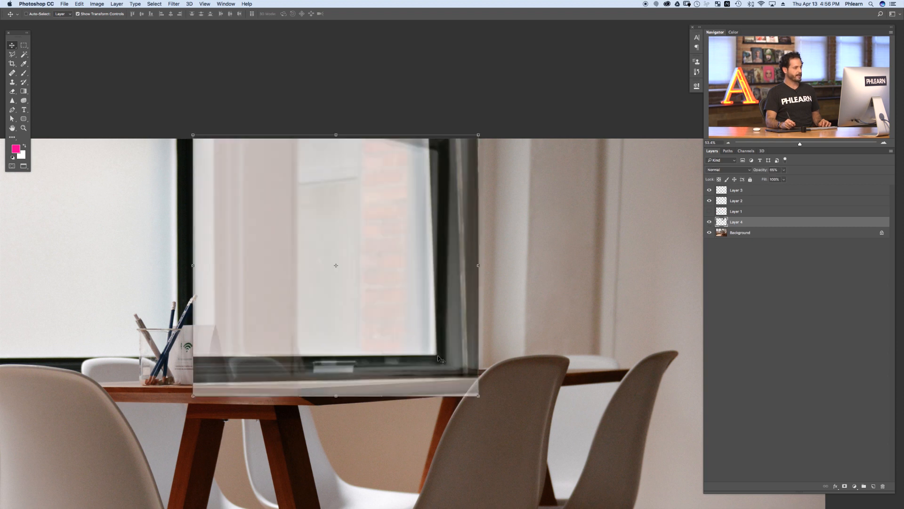
click(709, 224)
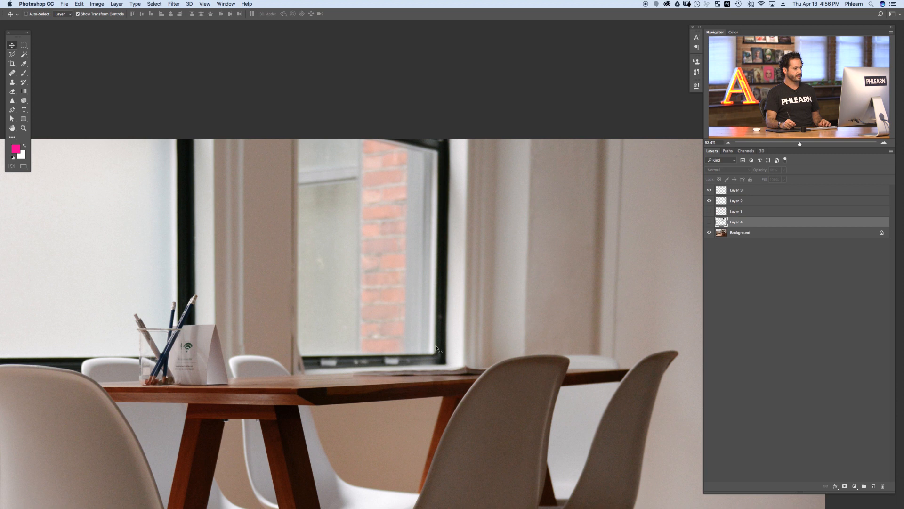
click(709, 226)
drag(439, 360, 443, 361)
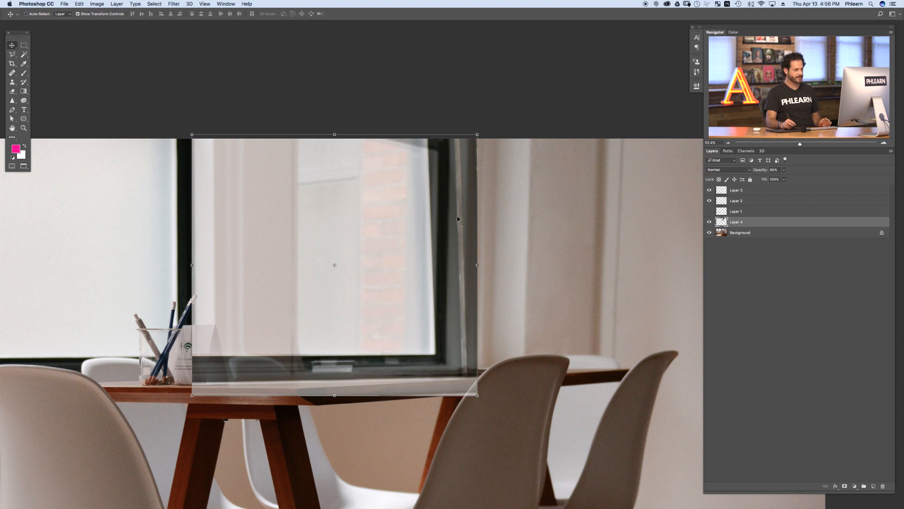
click(710, 222)
click(710, 222)
click(710, 221)
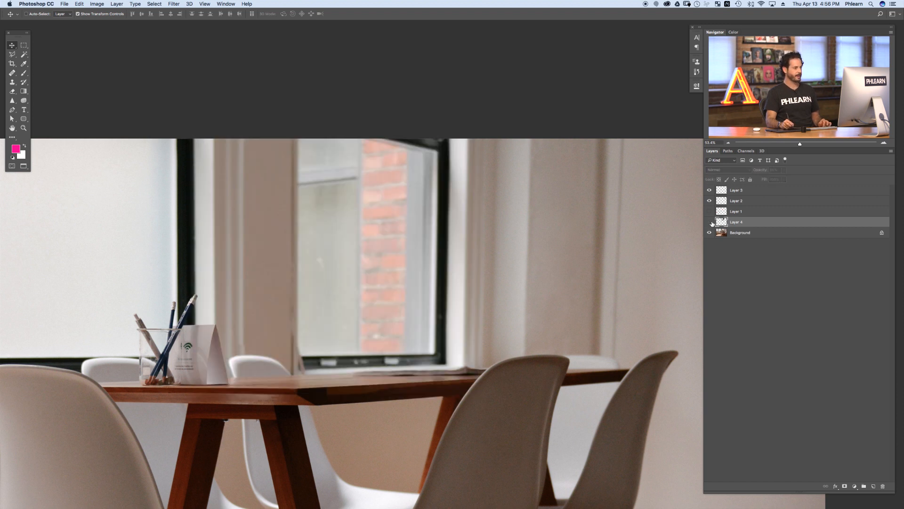
click(710, 222)
click(709, 221)
click(710, 223)
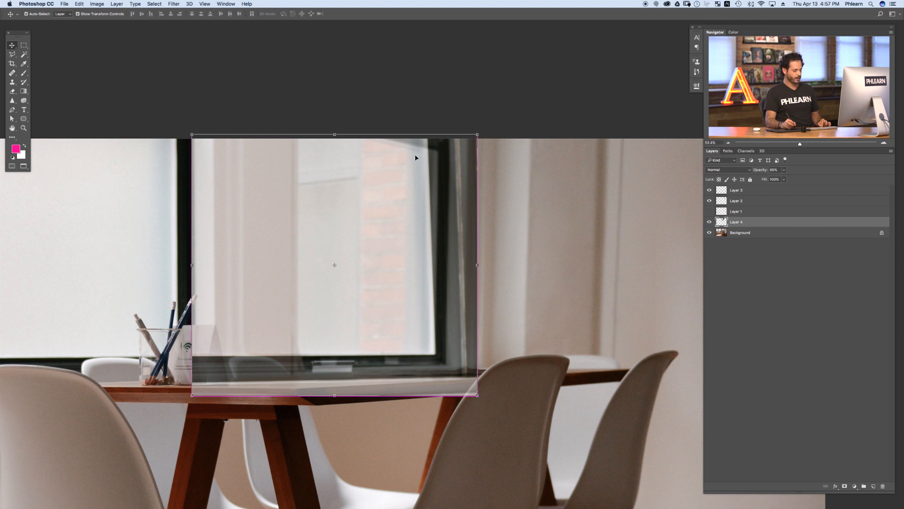
Step: Skew and adjust the corners of the copied window so its frame matches the right window's perspective
key(super+t)
right_click(396, 204)
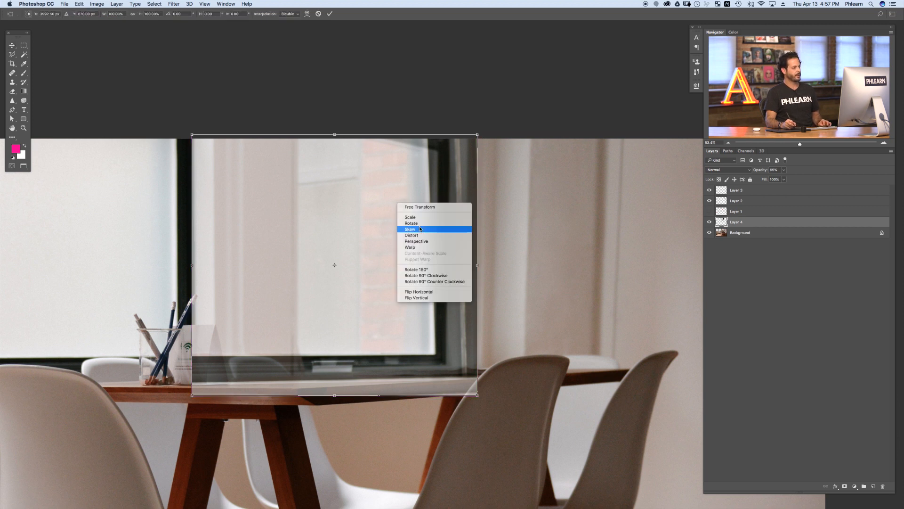
click(428, 230)
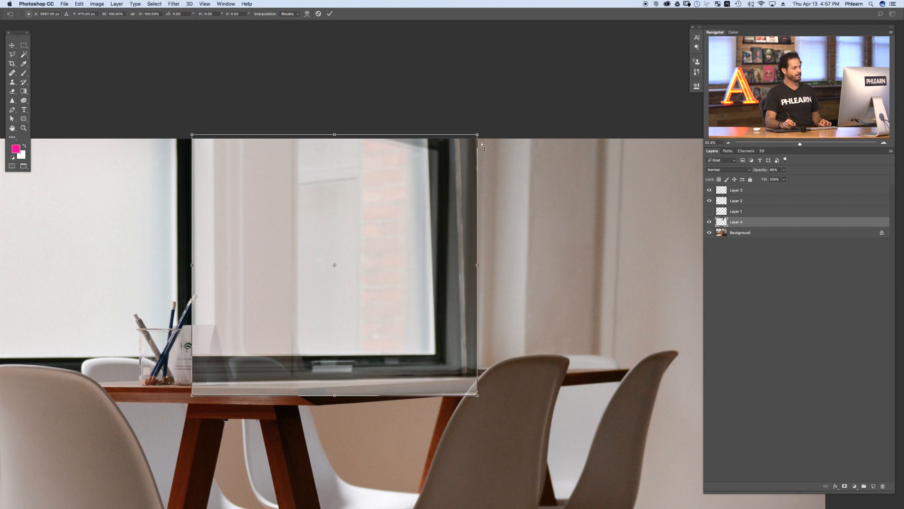
key(Return)
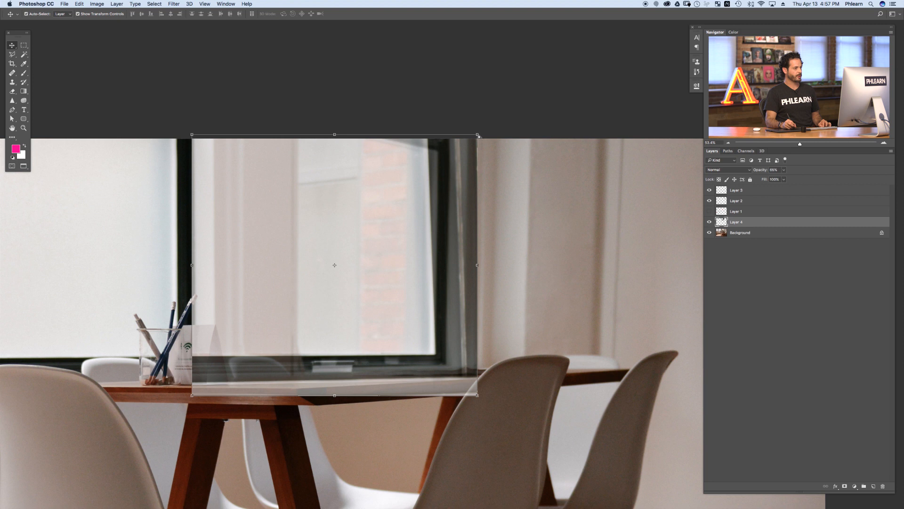
mouse_move(478, 136)
mouse_down()
mouse_move(546, 137)
mouse_move(596, 196)
mouse_move(608, 285)
mouse_move(457, 145)
mouse_move(329, 219)
mouse_move(419, 174)
mouse_move(570, 327)
mouse_move(496, 161)
mouse_move(454, 145)
mouse_move(480, 133)
mouse_move(376, 230)
mouse_move(468, 137)
mouse_move(513, 134)
mouse_move(492, 136)
mouse_up()
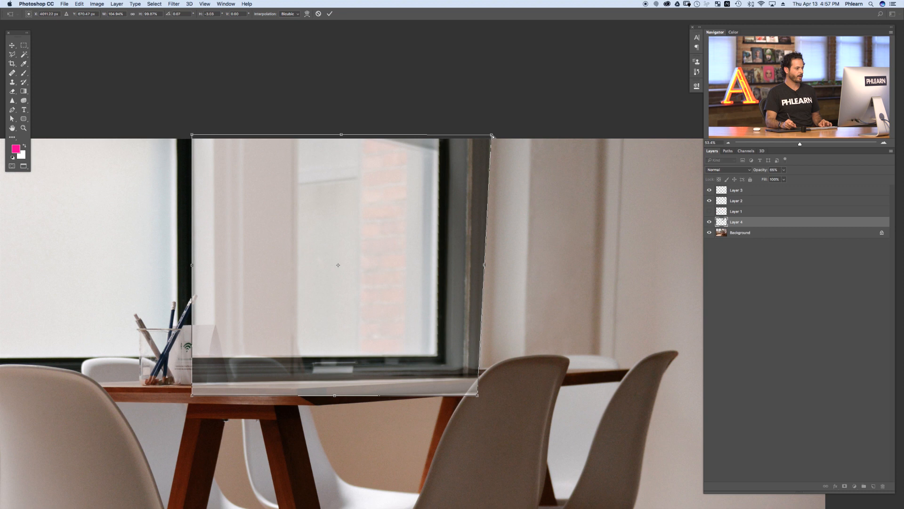
drag(462, 350, 460, 348)
drag(492, 134, 495, 135)
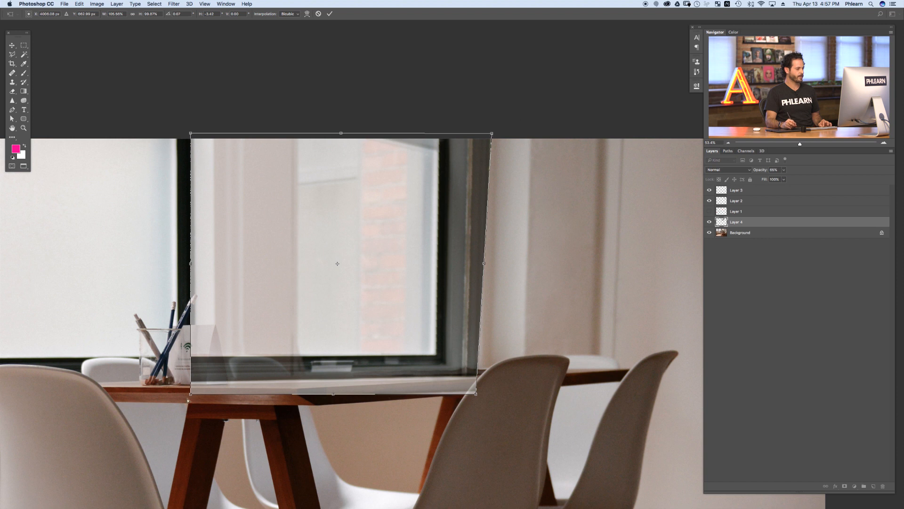
mouse_move(191, 396)
mouse_down()
mouse_move(189, 461)
mouse_move(181, 402)
mouse_up()
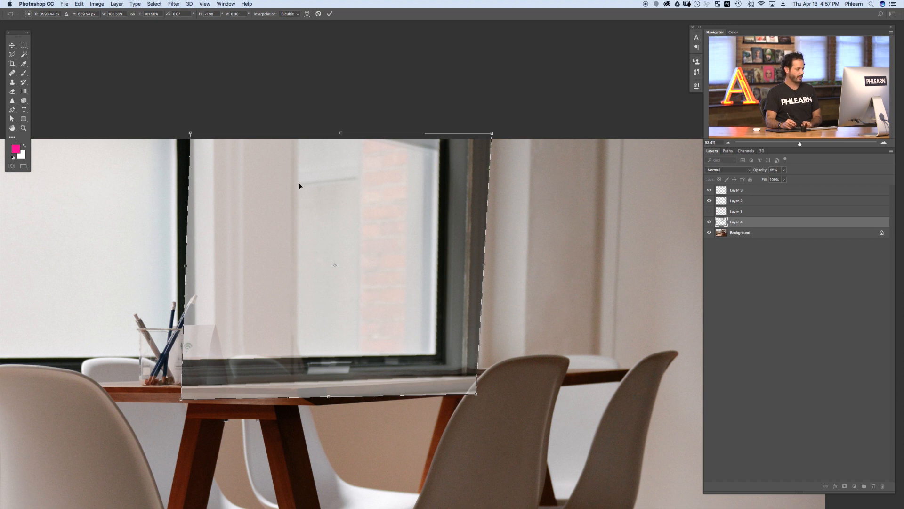
key(Return)
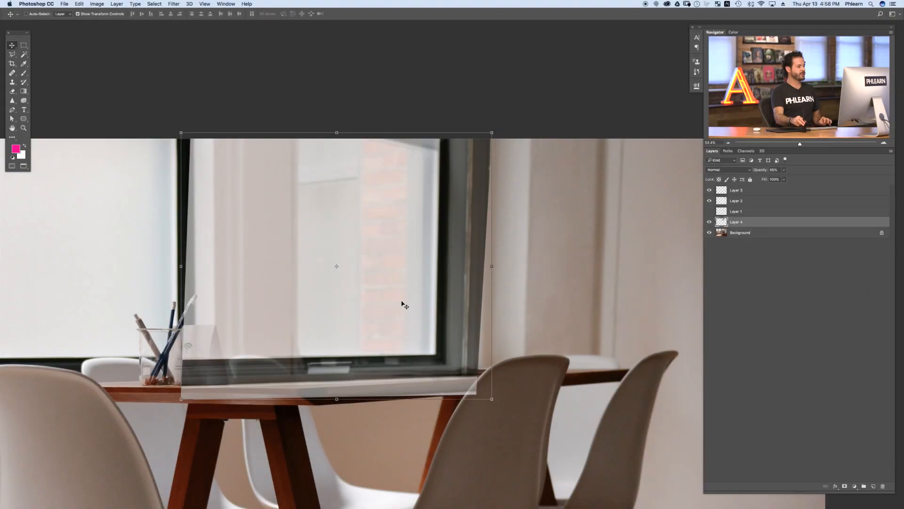
Step: Move the copied window layer to the top of the layer stack and set its opacity to 100%
drag(744, 211, 757, 185)
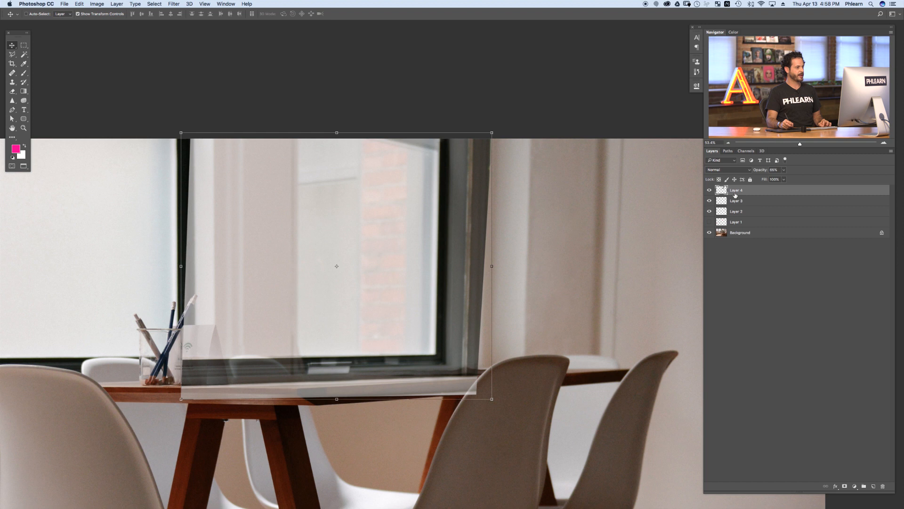
drag(759, 172, 793, 169)
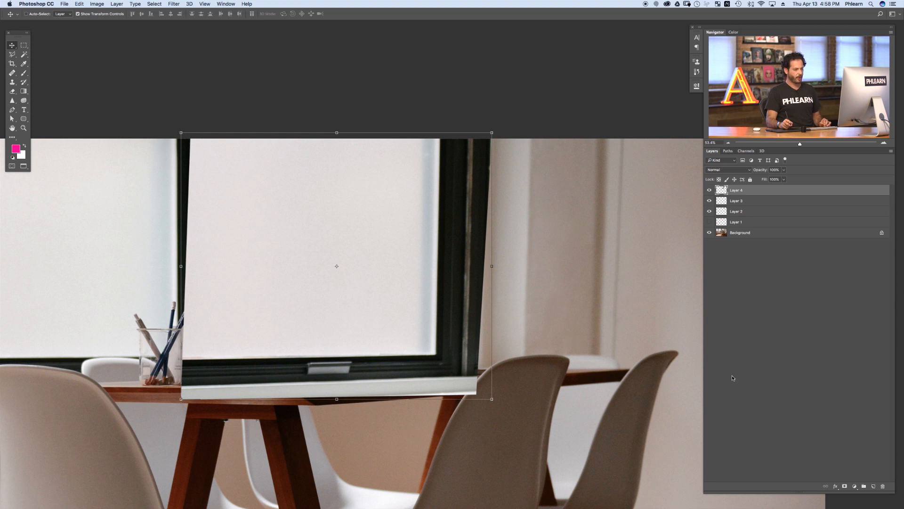
Step: Add a black layer mask hiding the copied window, then zoom in on the right window
alt+click(846, 487)
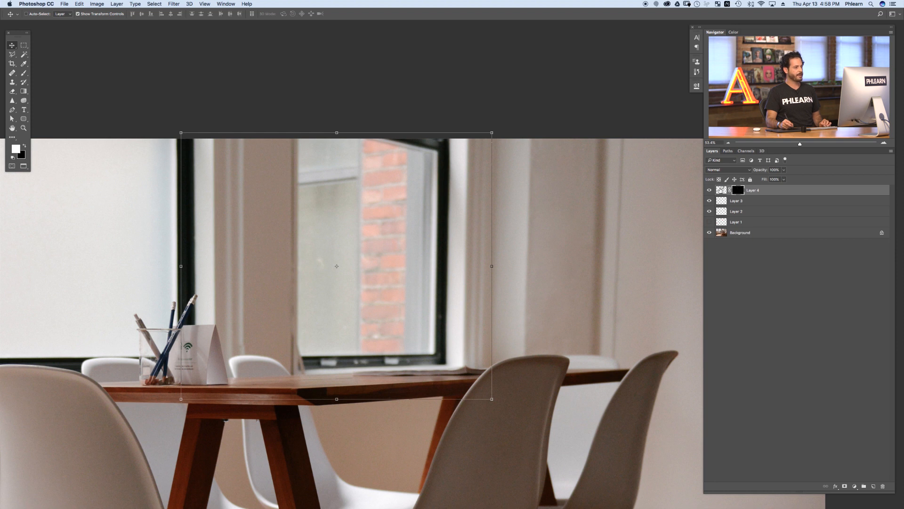
drag(435, 196, 455, 188)
drag(426, 271, 467, 280)
click(709, 191)
click(709, 191)
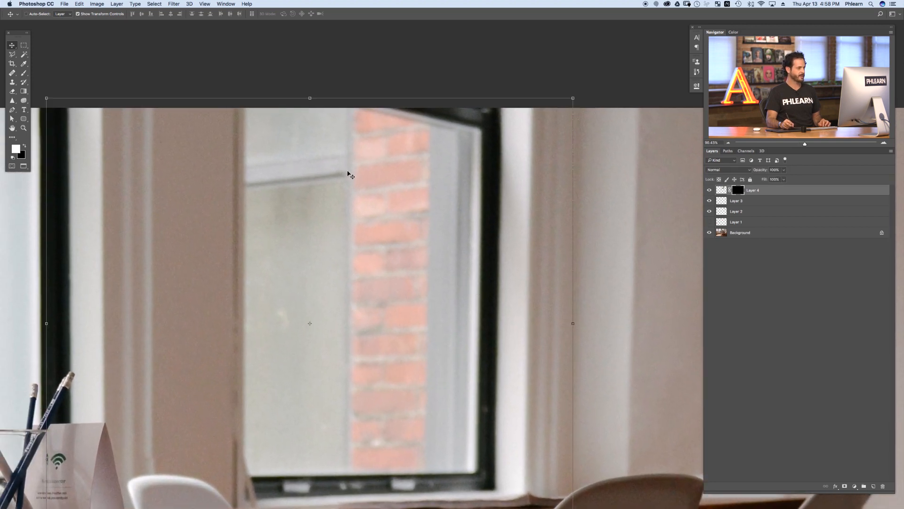
Step: Draw a test Polygonal Lasso selection inside the right window and preview it in Quick Mask
click(12, 55)
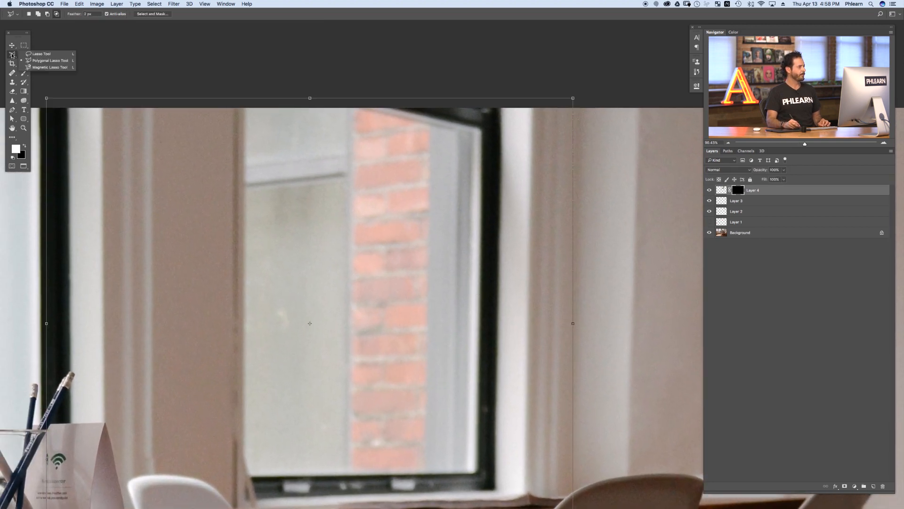
click(39, 61)
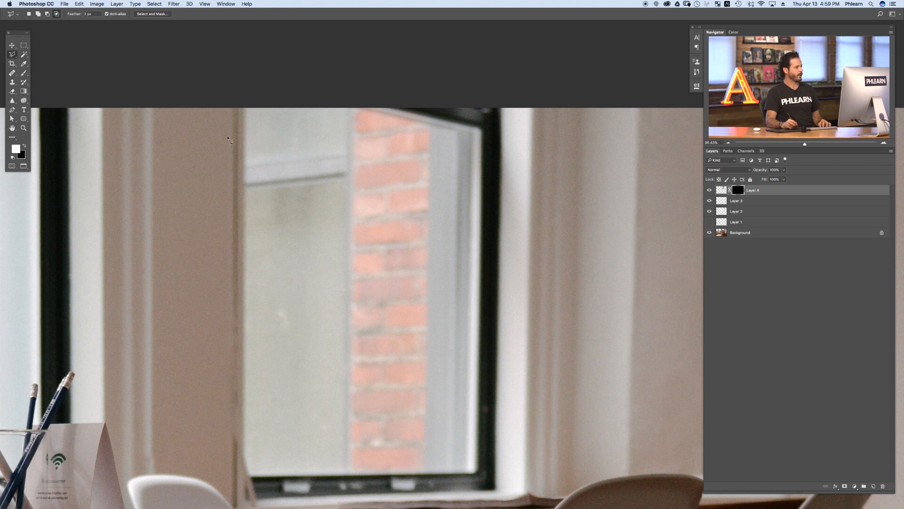
click(281, 270)
click(345, 206)
click(378, 312)
click(314, 354)
double_click(288, 323)
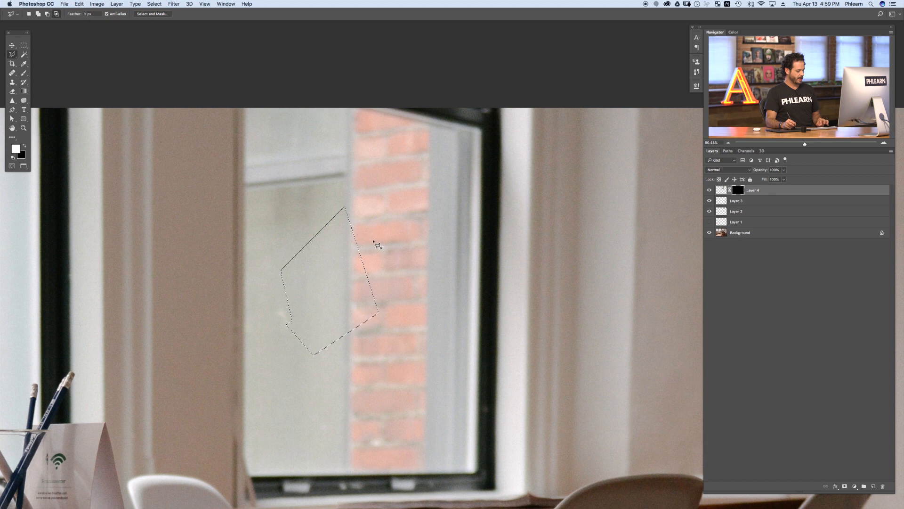
key(q)
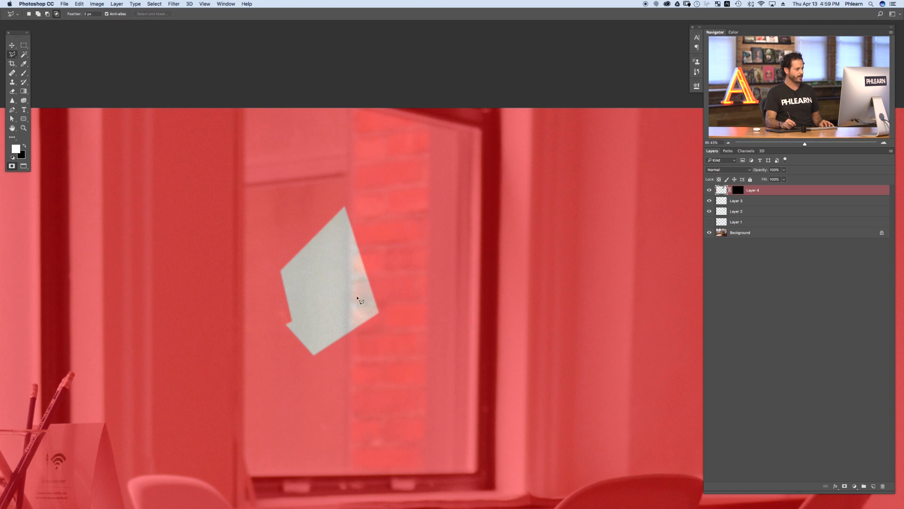
key(q)
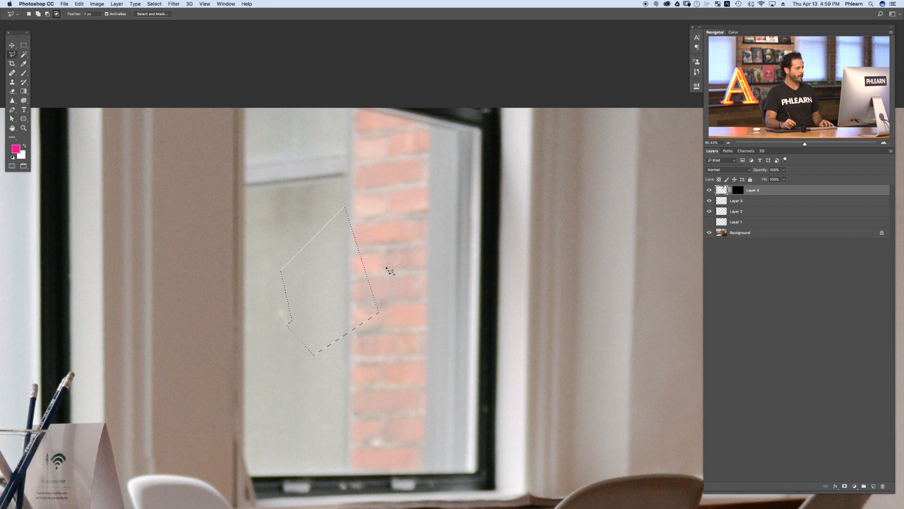
Step: Set the lasso feather to 4 px, draw another test selection, preview it in Quick Mask, and deselect
click(89, 14)
text(4)
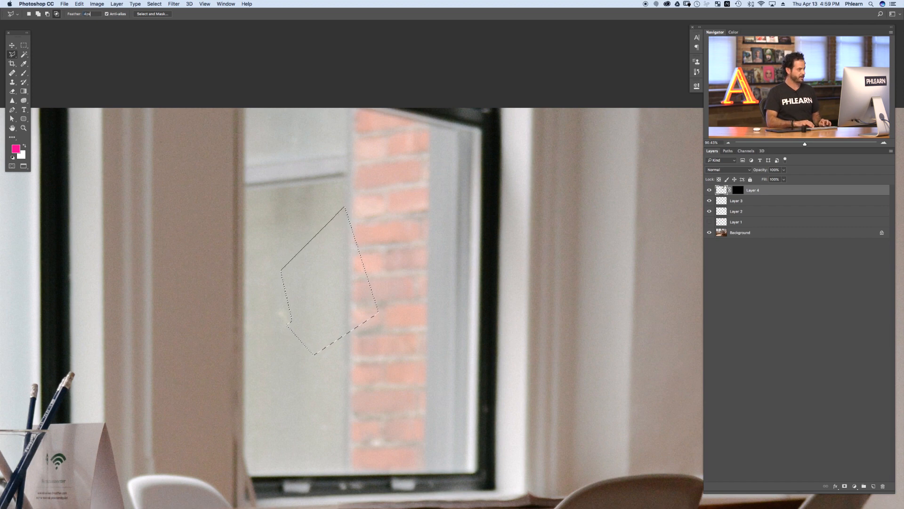
click(322, 256)
click(303, 228)
click(401, 278)
click(311, 353)
click(265, 295)
double_click(288, 258)
key(q)
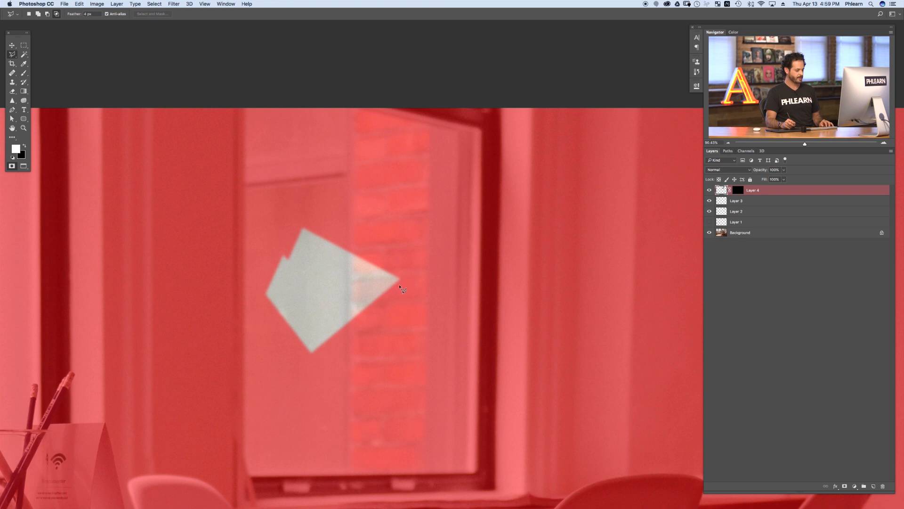
key(q)
key(ctrl+d)
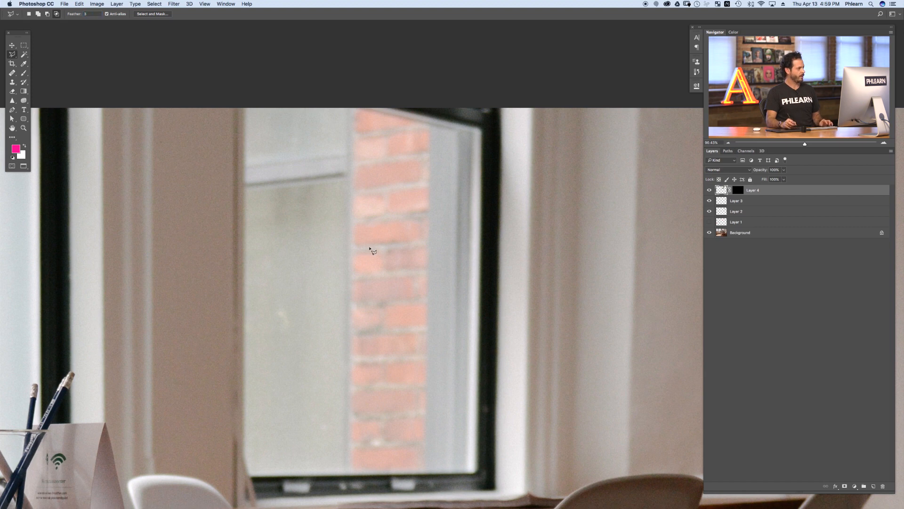
Step: Draw a third test polygonal selection over the window, preview it in Quick Mask, and deselect
click(340, 227)
click(300, 319)
click(398, 354)
click(430, 258)
double_click(421, 262)
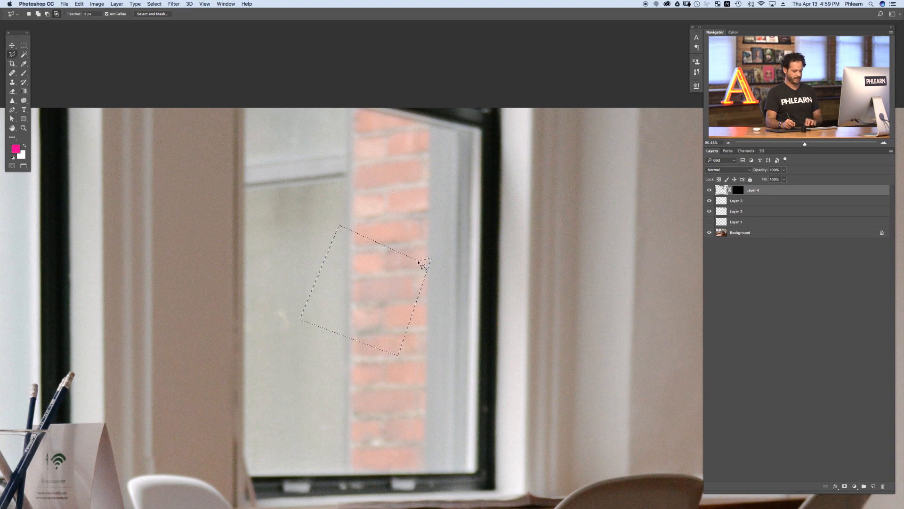
key(q)
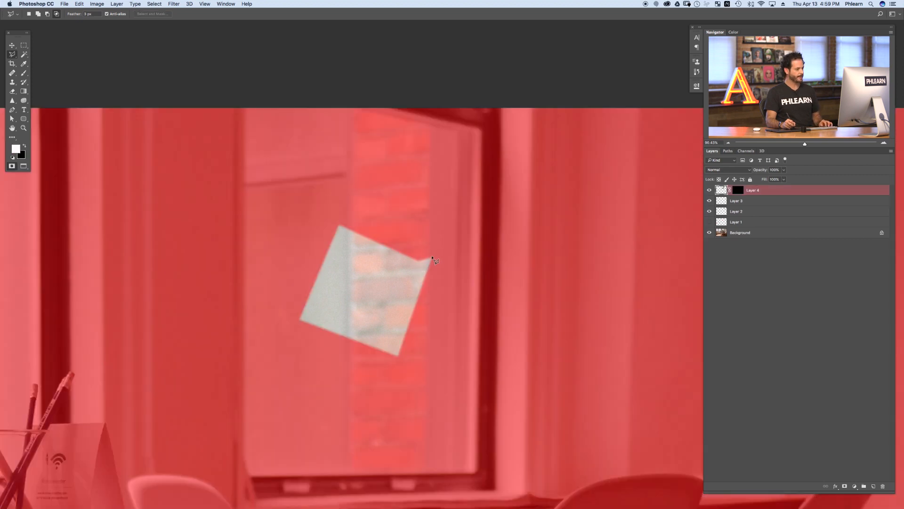
key(q)
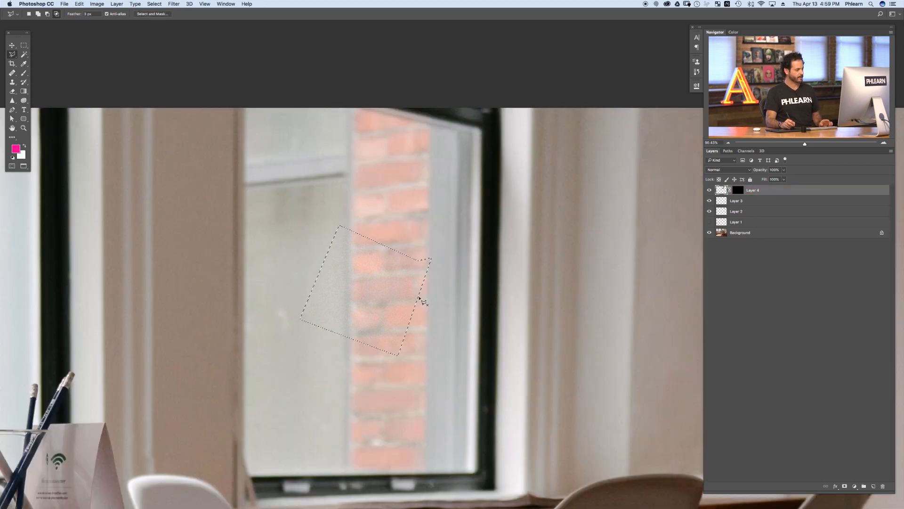
key(super+d)
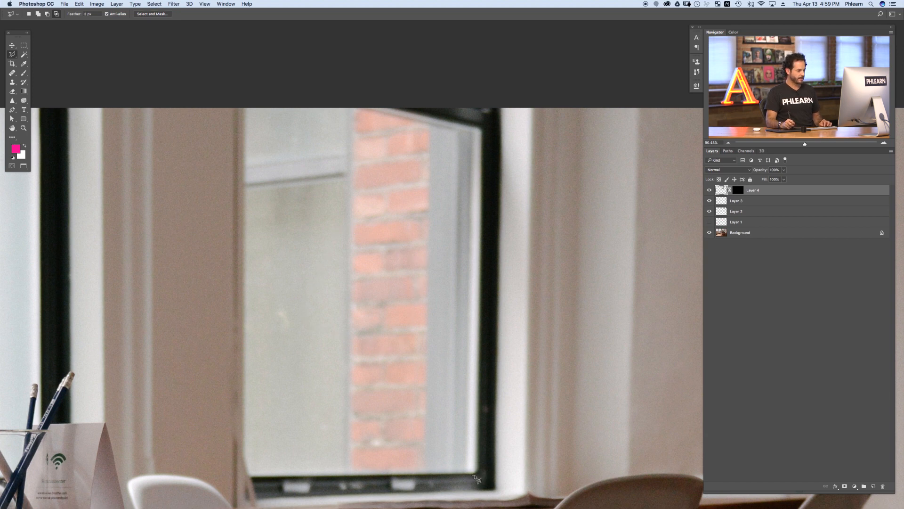
Step: Select the right window's glass area with the Polygonal Lasso, following the inside of its frame
mouse_move(473, 474)
mouse_down()
mouse_move(493, 283)
mouse_move(485, 132)
mouse_up()
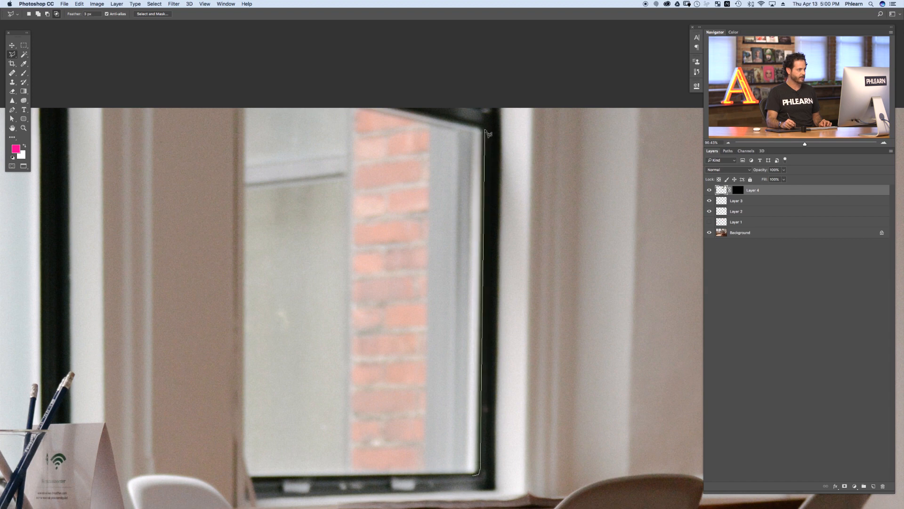
click(349, 100)
click(246, 106)
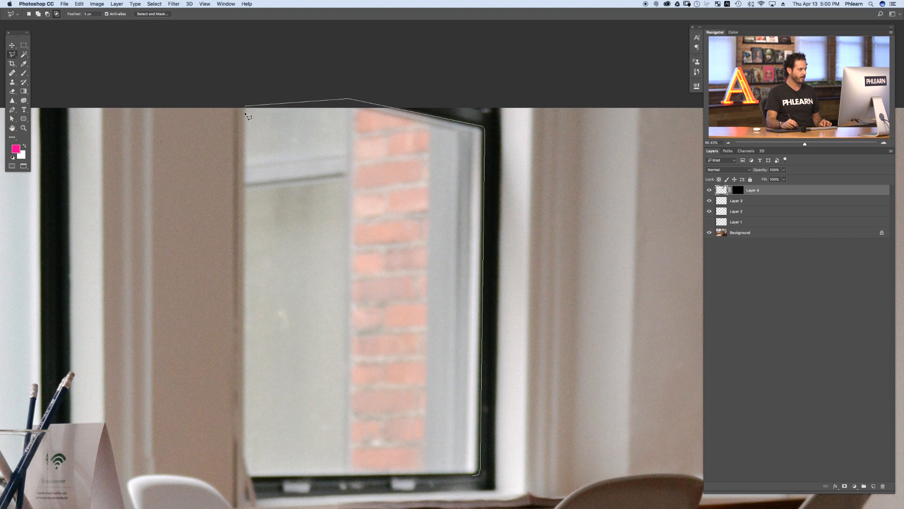
click(244, 477)
click(478, 475)
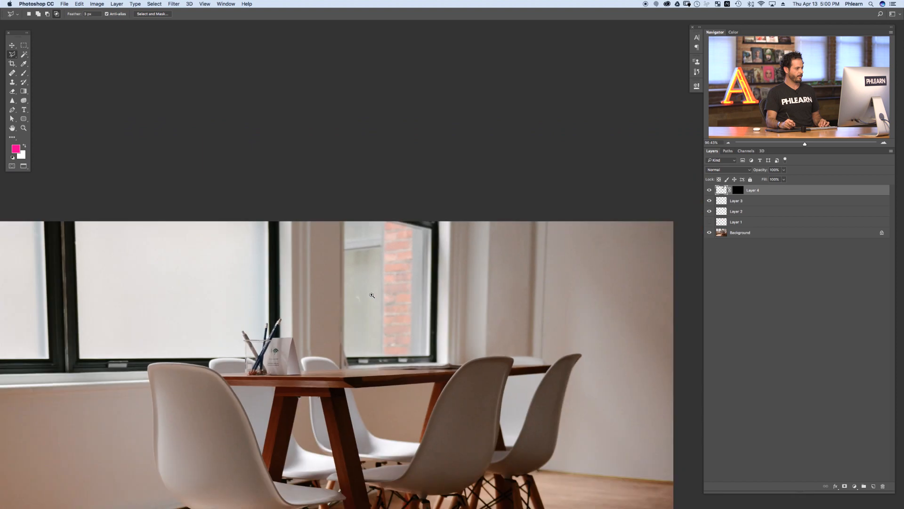
Step: Reset the default colours and fill the selection on the copied window's mask with White, then deselect
drag(372, 296, 436, 289)
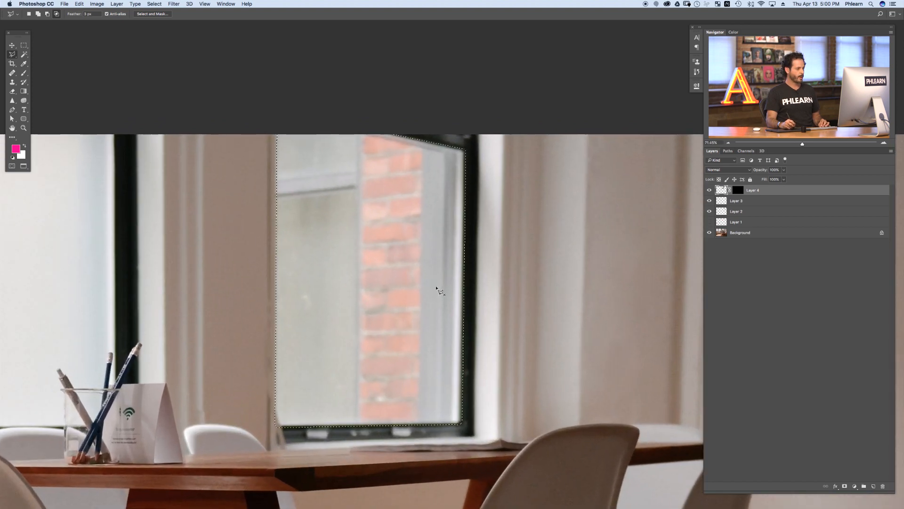
key(d)
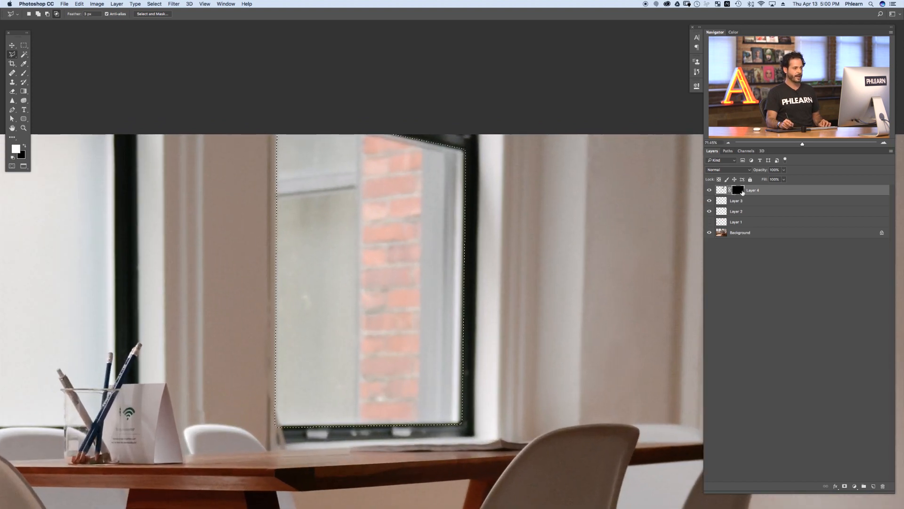
click(79, 4)
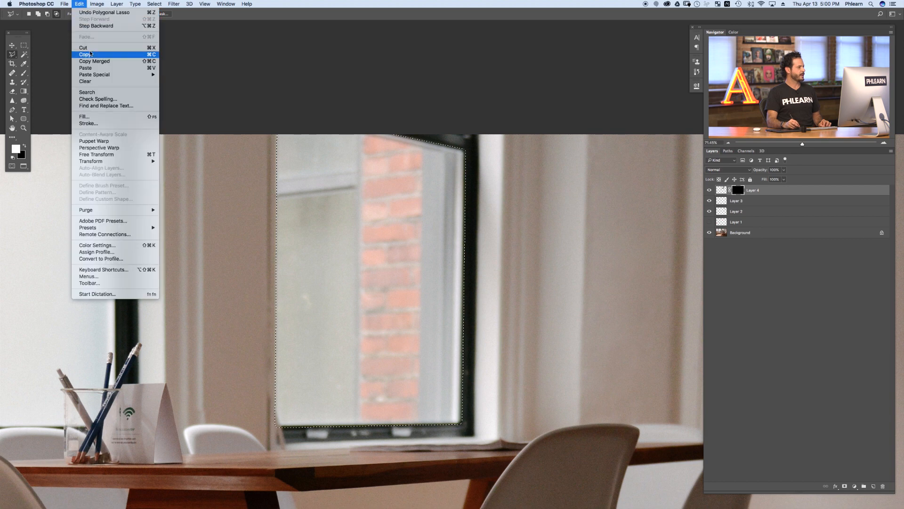
click(85, 116)
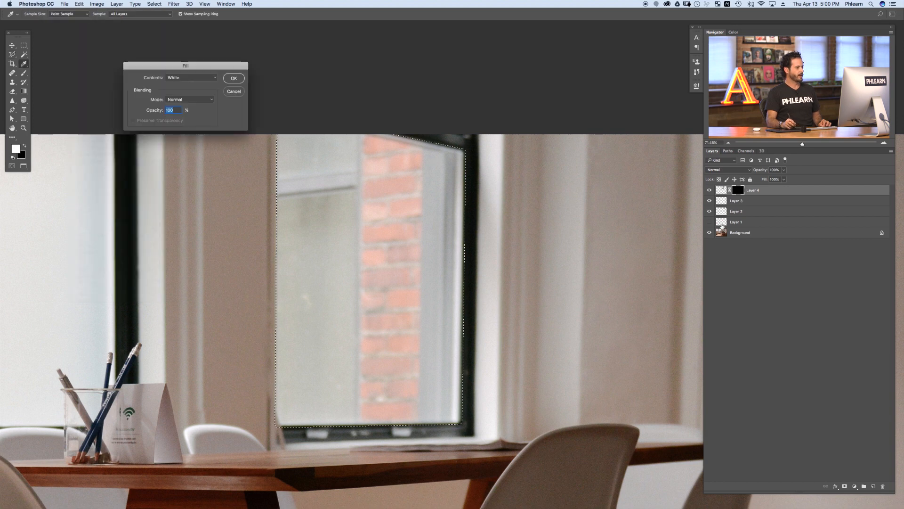
click(190, 77)
click(189, 77)
click(233, 78)
key(l)
key(super+d)
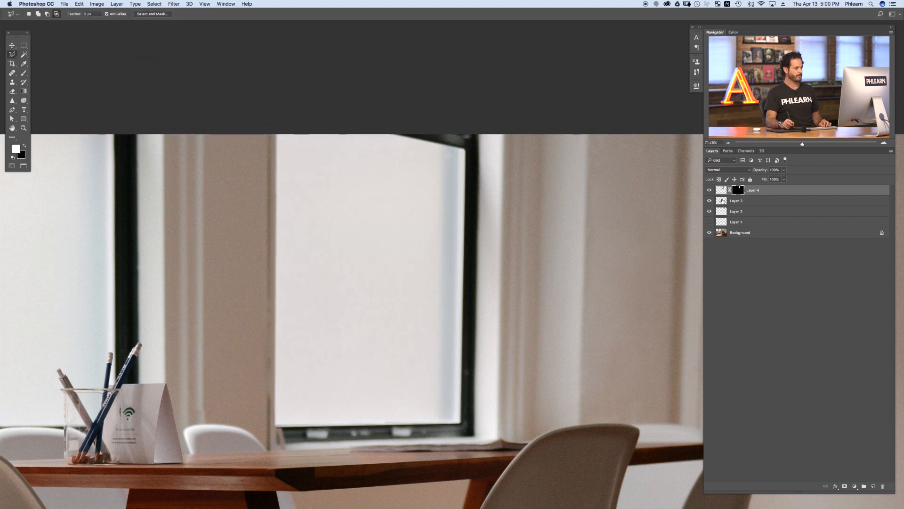
Step: Toggle the masked window layer on and off to compare it with the original view
click(708, 191)
click(709, 191)
click(708, 190)
click(708, 191)
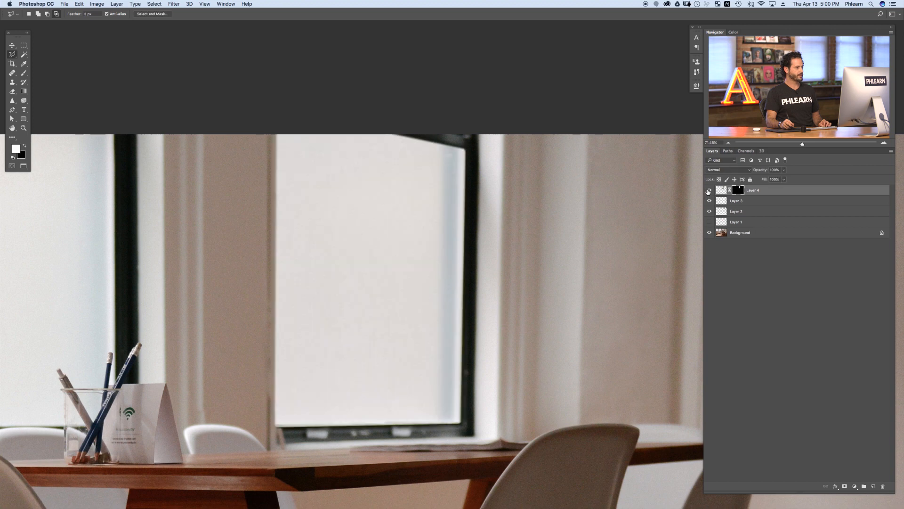
click(707, 190)
click(707, 190)
alt+scroll(445, 301, down, 5)
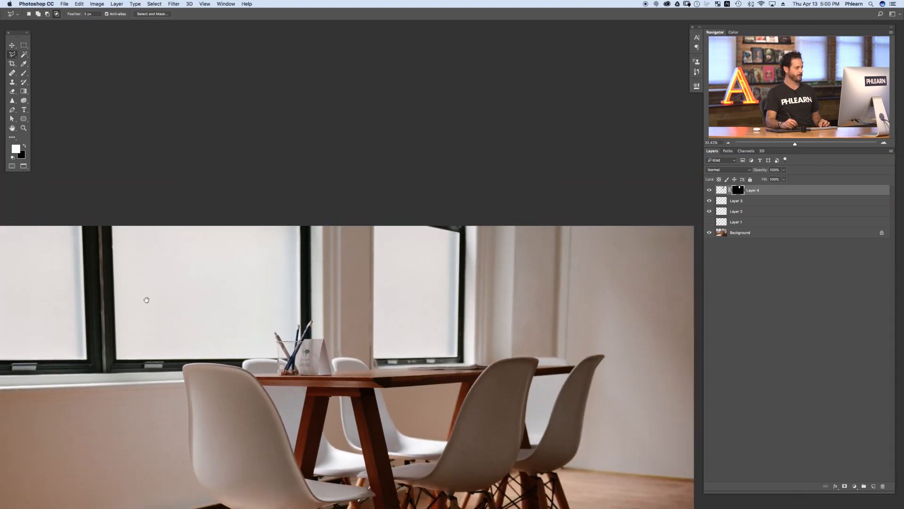
click(710, 190)
click(709, 190)
click(710, 191)
click(711, 192)
click(710, 191)
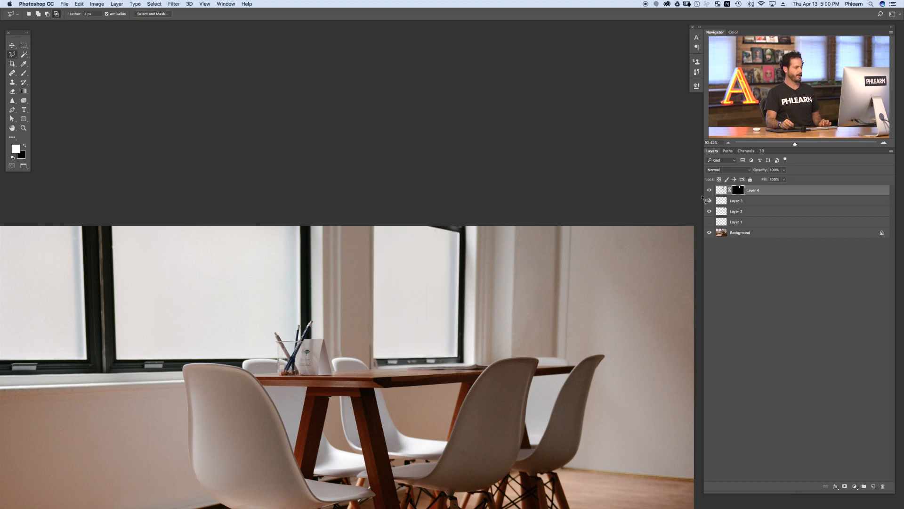
Step: Create a new layer and clone-stamp over the bottom edge of the right window's frame
mouse_move(384, 361)
mouse_down()
mouse_move(392, 347)
mouse_move(388, 369)
mouse_move(418, 357)
mouse_up()
key(alt+shift+super+n)
key(s)
alt+click(383, 348)
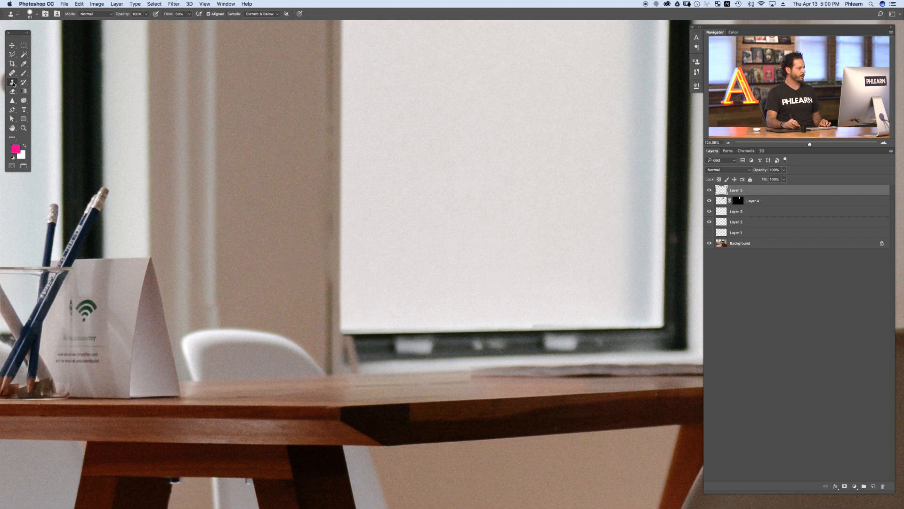
alt+click(373, 337)
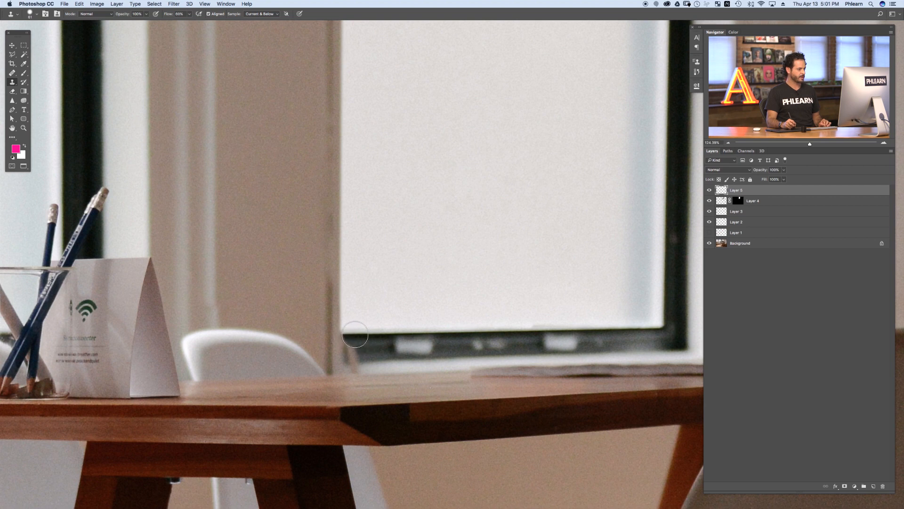
drag(355, 334, 349, 360)
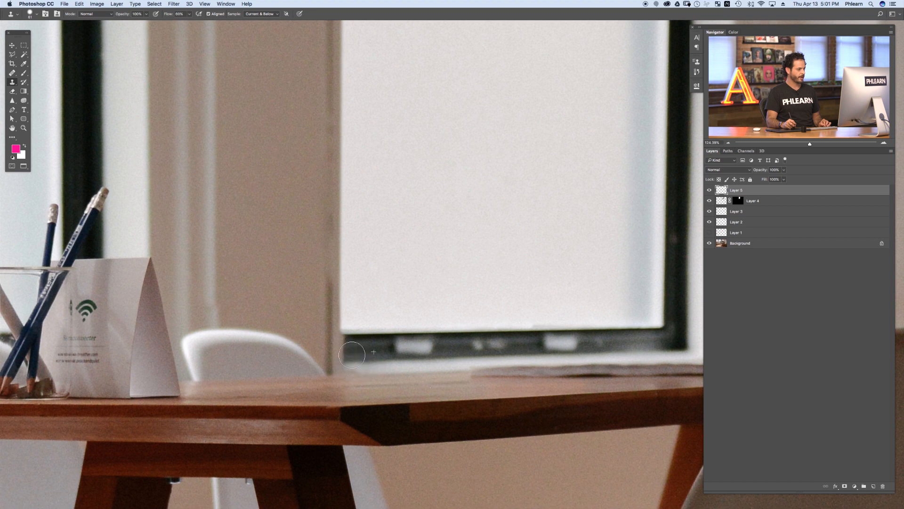
drag(348, 335, 351, 337)
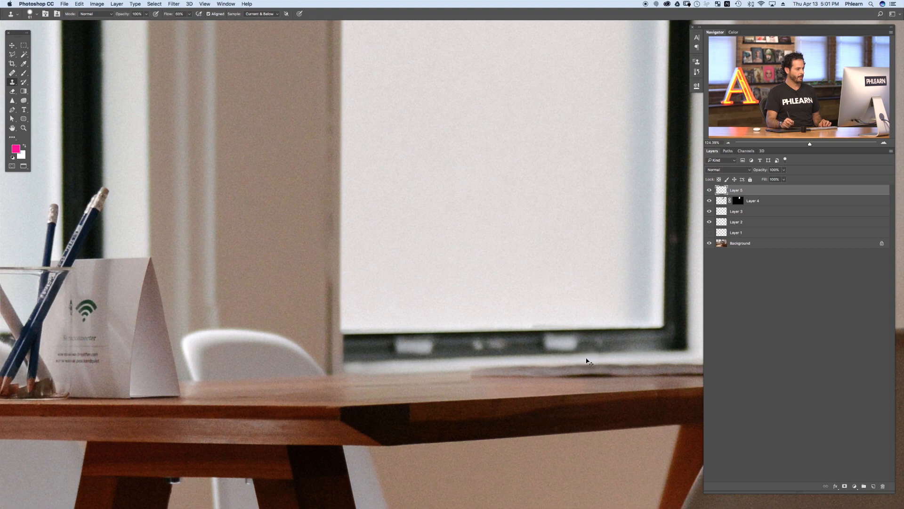
Step: Select the clone layer and the masked window layer and group them together
key(super+minus)
key(super+minus)
key(super+minus)
key(super+minus)
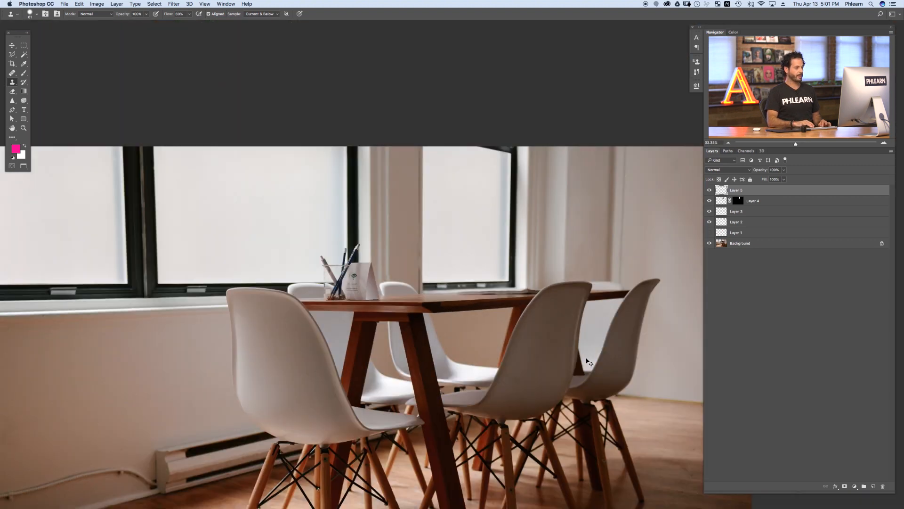
key(super+minus)
drag(455, 393, 433, 354)
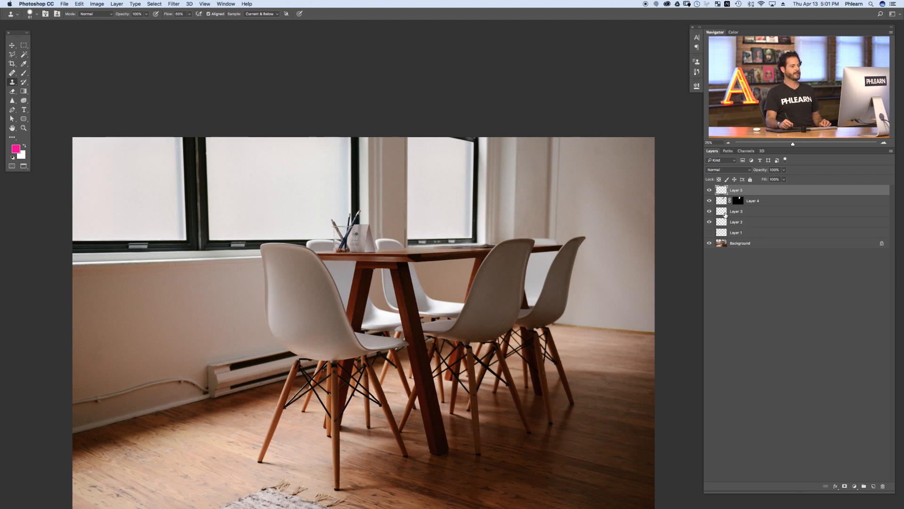
shift+click(761, 202)
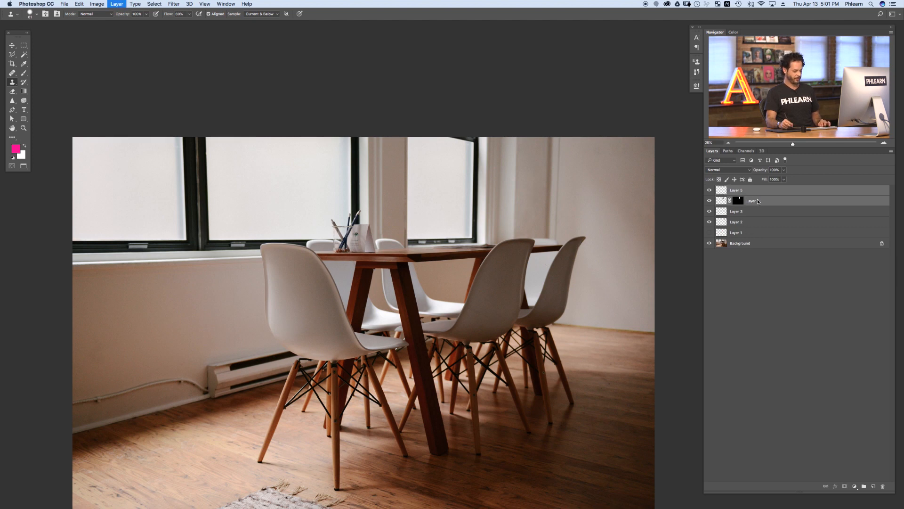
key(super+g)
Step: Toggle the group's visibility to compare before and after, then collapse the group
click(708, 190)
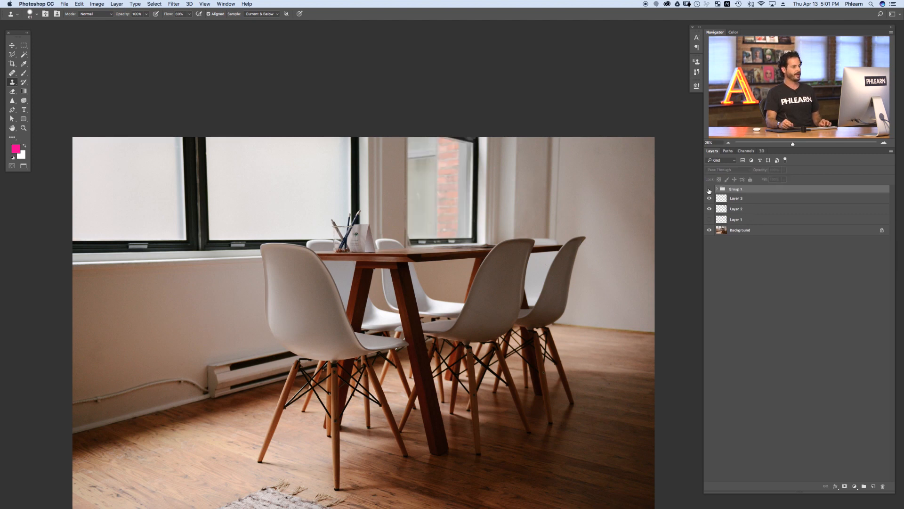
click(708, 189)
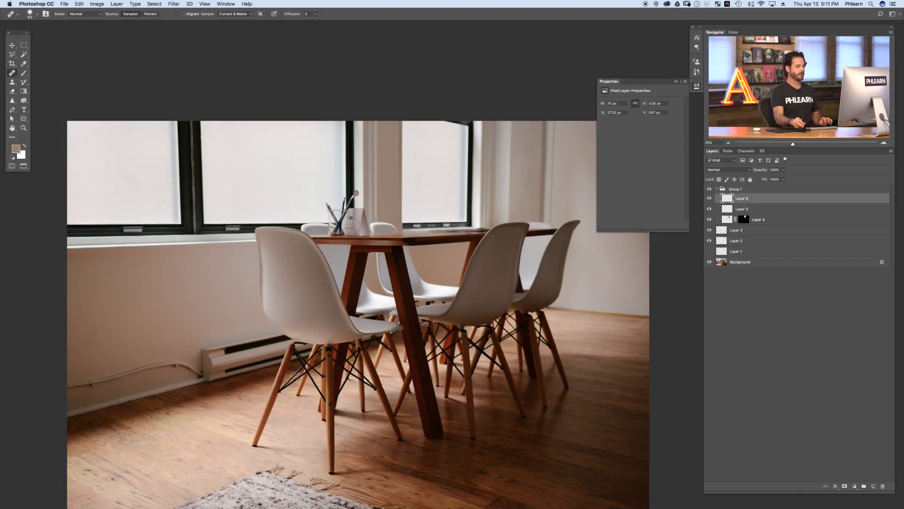
click(710, 189)
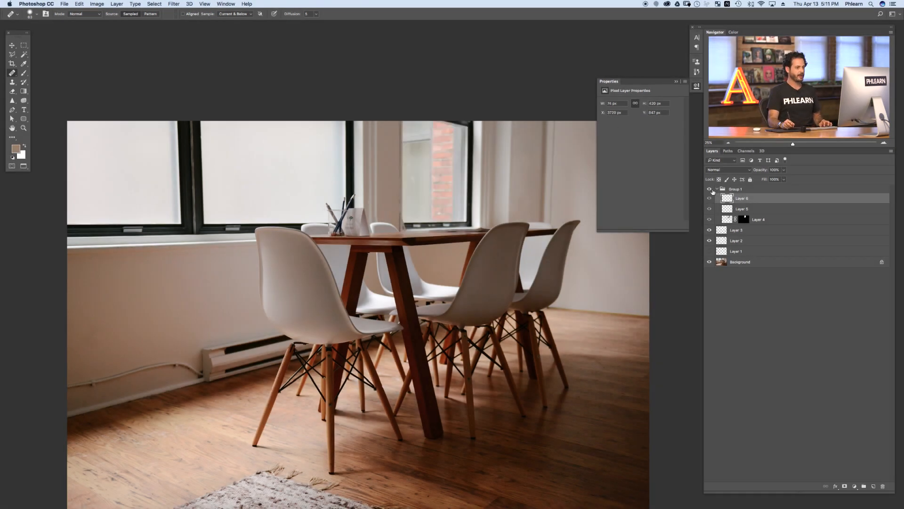
click(717, 189)
Step: Create a new empty layer above the group
drag(201, 350, 339, 307)
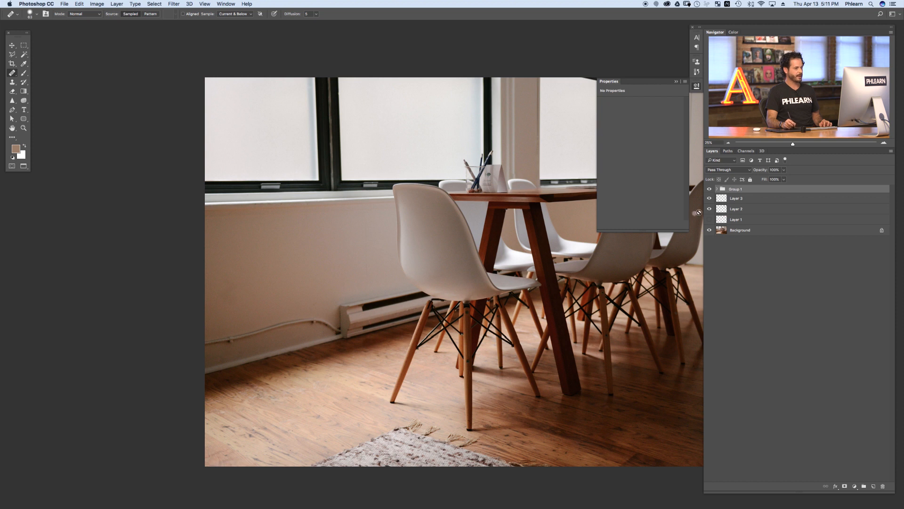
key(super+shift+alt+n)
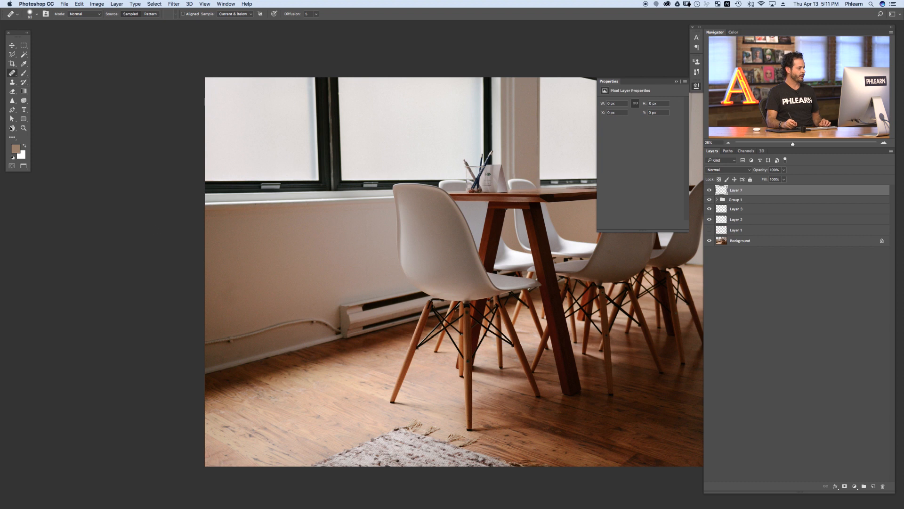
Step: Heal small marks on the wall beside the baseboard heater on the new empty layer with the Healing Brush
drag(260, 293, 265, 297)
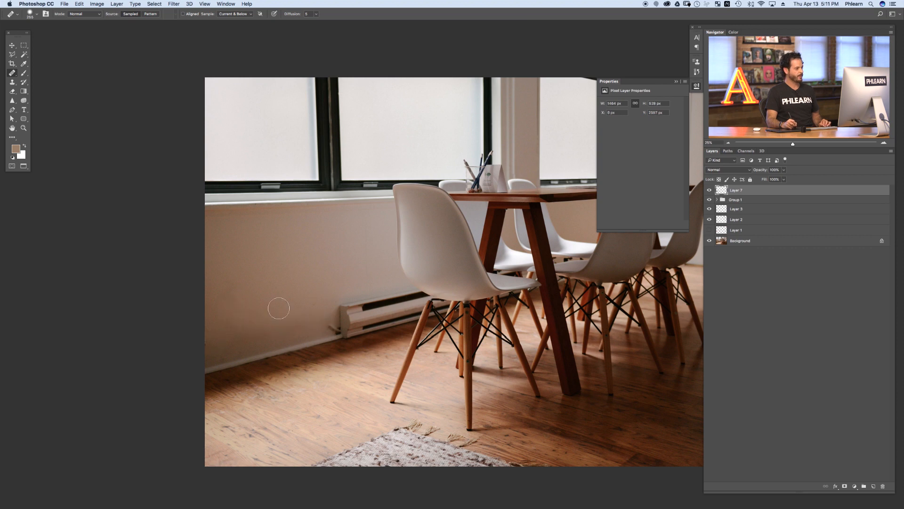
drag(388, 326, 410, 325)
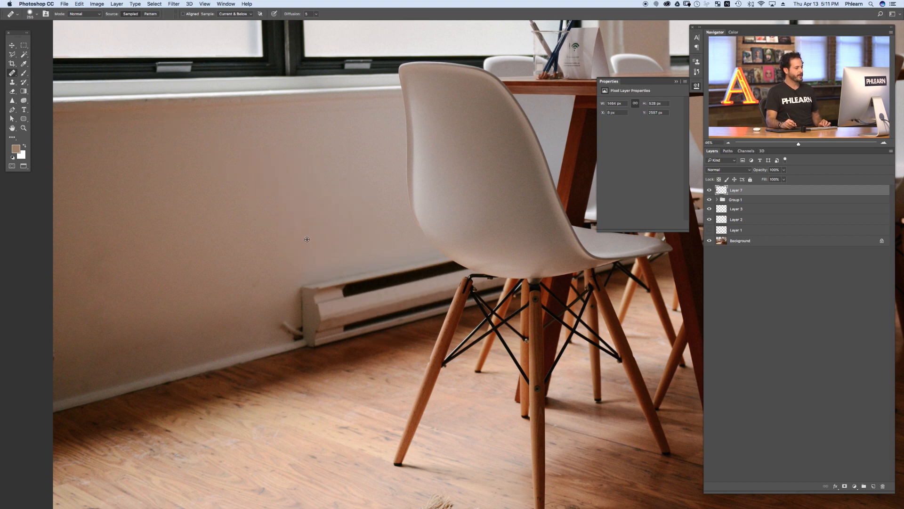
drag(328, 285, 405, 280)
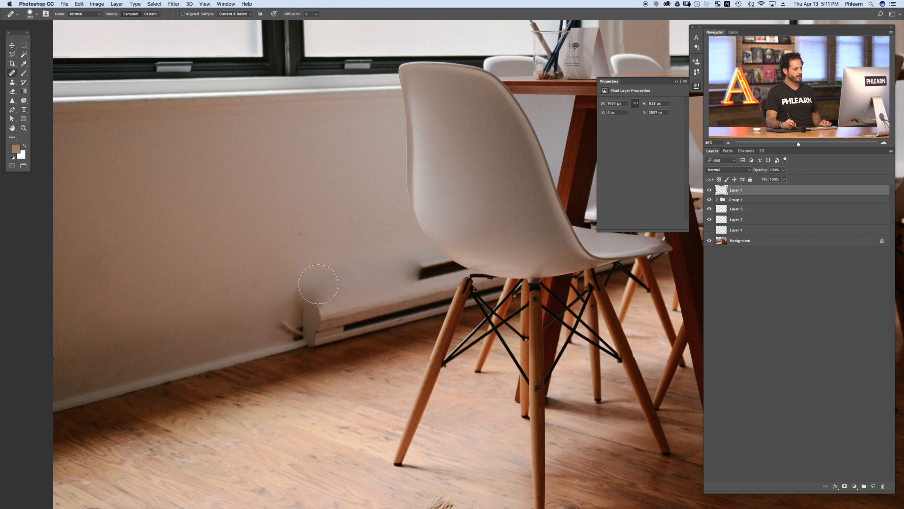
Step: Try to heal over the baseboard heater with two strokes, then undo both strokes
mouse_move(298, 329)
mouse_down()
mouse_move(342, 329)
mouse_move(305, 339)
mouse_move(314, 342)
mouse_move(377, 325)
mouse_move(320, 306)
mouse_move(331, 342)
mouse_move(382, 331)
mouse_move(413, 309)
mouse_move(405, 294)
mouse_move(418, 269)
mouse_up()
drag(374, 293, 291, 344)
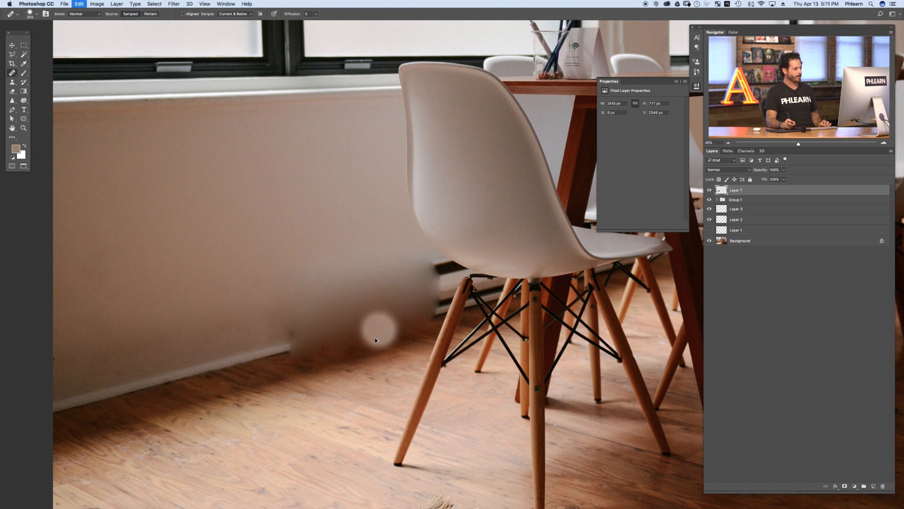
key(super+alt+z)
key(super+alt+z)
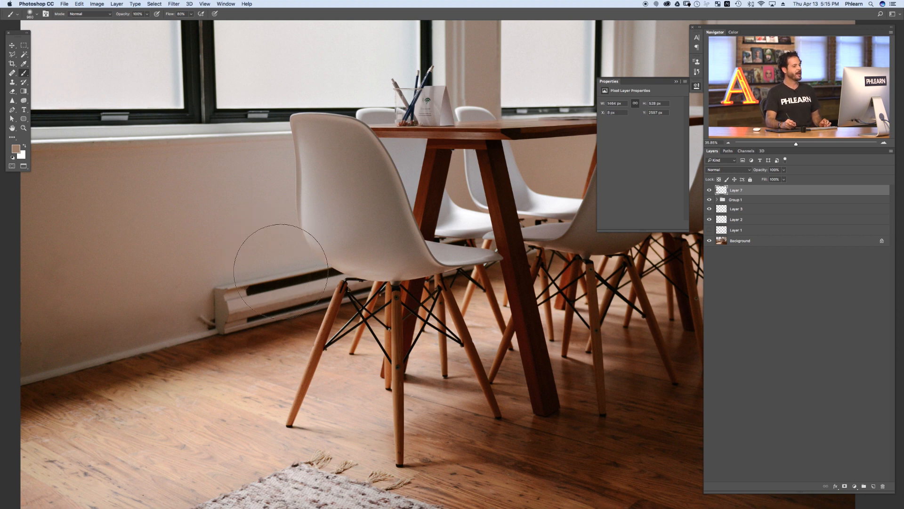
Step: Create a new layer and paint sampled wall colour over the baseboard heater with a soft brush, undoing the last two strokes
key(super+shift+alt+n)
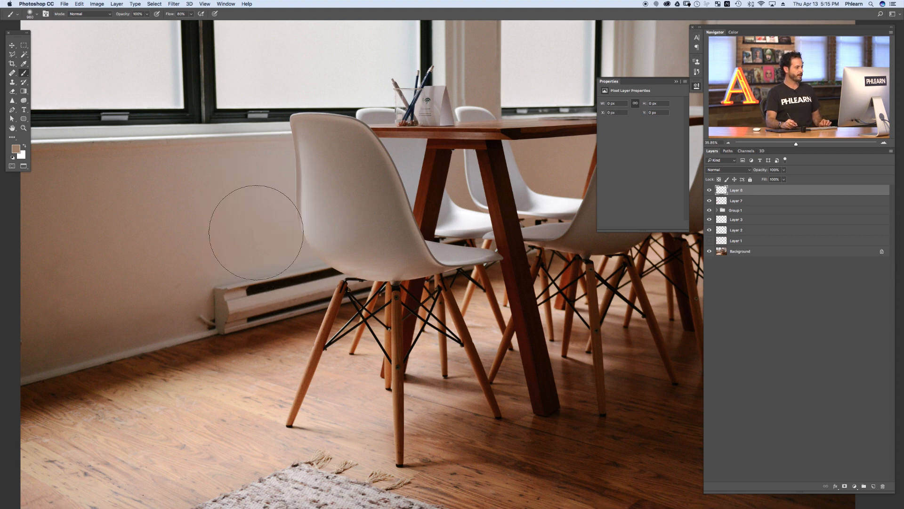
right_click(263, 208)
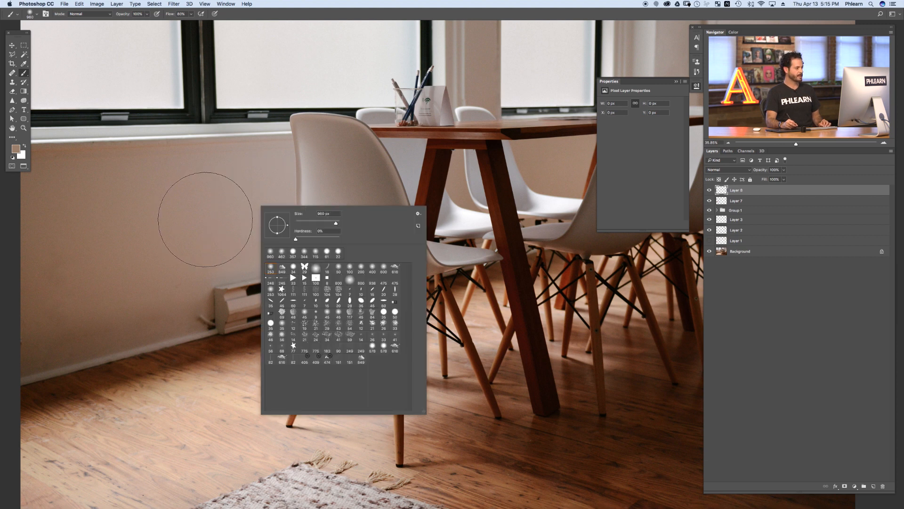
click(202, 243)
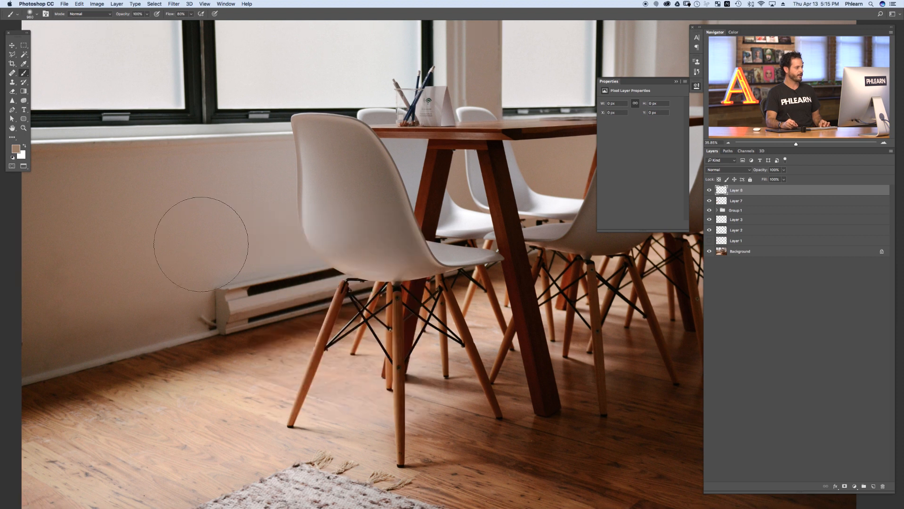
drag(188, 258, 218, 270)
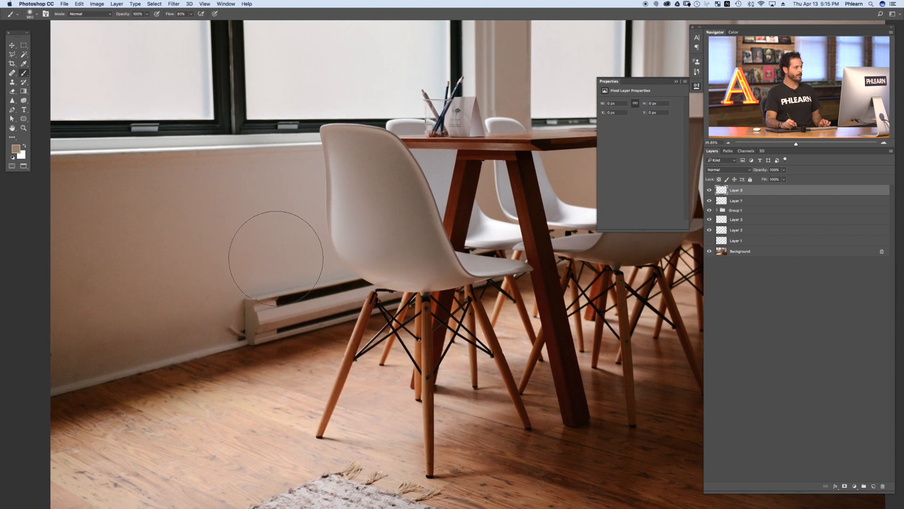
alt+click(293, 262)
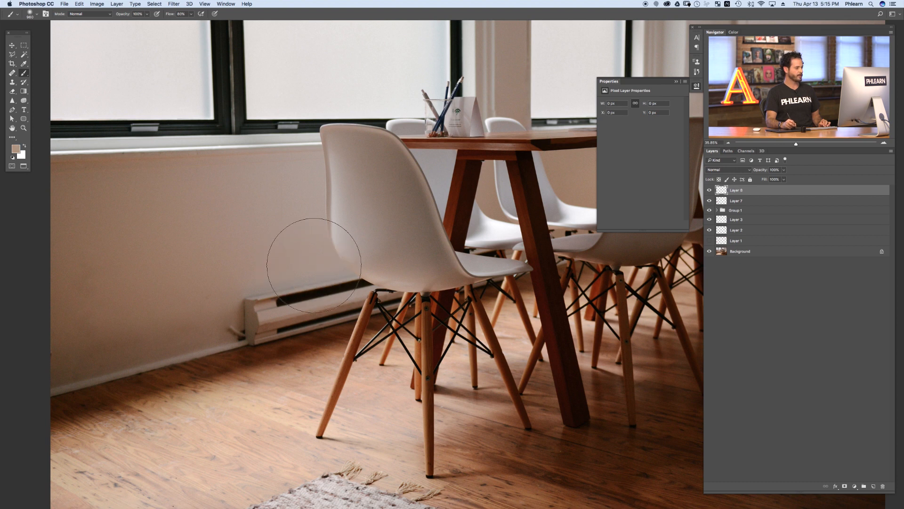
mouse_move(313, 264)
mouse_down()
mouse_move(361, 281)
mouse_move(338, 292)
mouse_move(372, 315)
mouse_move(400, 300)
mouse_move(392, 281)
mouse_move(371, 299)
mouse_move(372, 311)
mouse_move(310, 313)
mouse_move(294, 293)
mouse_move(284, 309)
mouse_move(293, 308)
mouse_move(264, 307)
mouse_move(276, 284)
mouse_up()
alt+click(236, 284)
mouse_move(228, 307)
mouse_down()
mouse_move(240, 307)
mouse_move(222, 317)
mouse_move(236, 287)
mouse_up()
alt+click(196, 304)
key(alt+super+z)
key(alt+super+z)
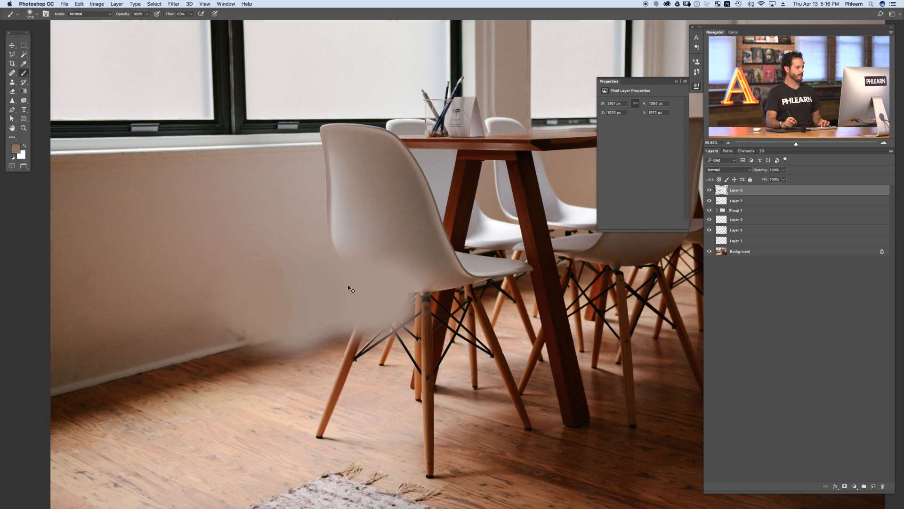
Step: Set the brush flow to 20% and paint soft wall tone over the heater area to blend it in
key(super+minus)
key(super+minus)
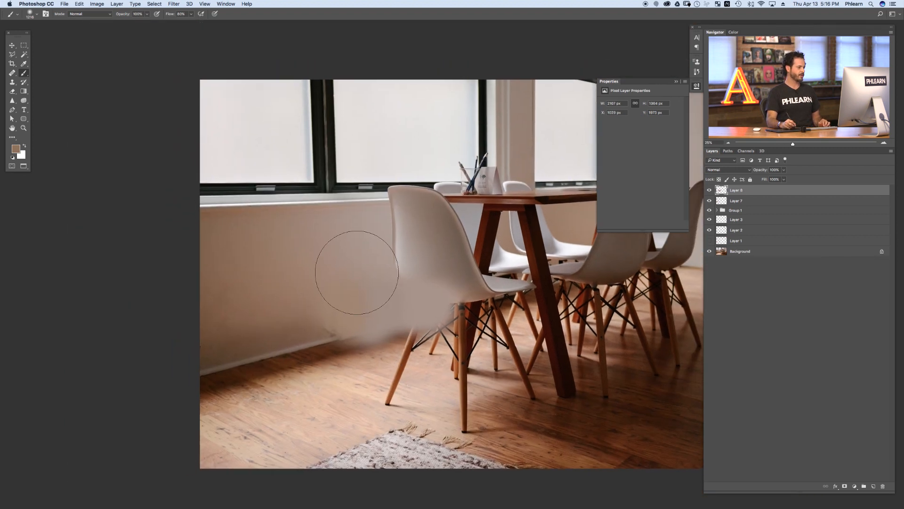
alt+click(368, 265)
key(shift+2)
mouse_move(379, 296)
mouse_down()
mouse_move(376, 325)
mouse_move(383, 314)
mouse_move(343, 322)
mouse_up()
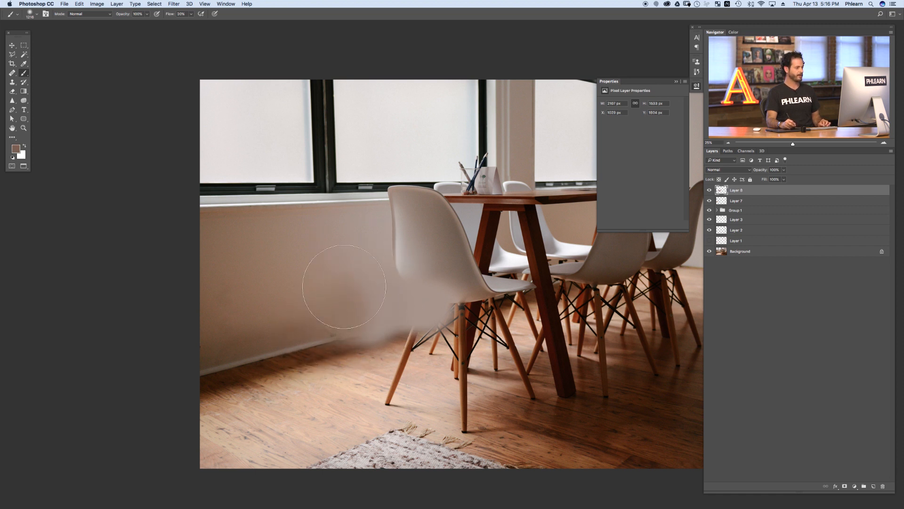
mouse_move(314, 290)
mouse_down()
mouse_move(369, 288)
mouse_move(359, 300)
mouse_move(346, 288)
mouse_move(327, 298)
mouse_move(394, 315)
mouse_move(382, 329)
mouse_up()
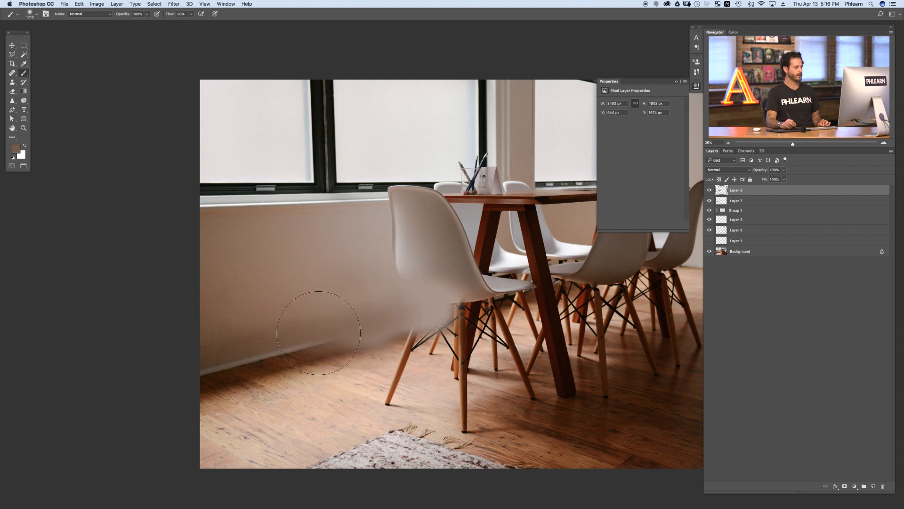
mouse_move(409, 296)
mouse_down()
mouse_move(382, 307)
mouse_move(398, 313)
mouse_up()
alt+click(356, 327)
mouse_move(222, 331)
mouse_down()
mouse_move(225, 310)
mouse_move(214, 340)
mouse_move(226, 302)
mouse_move(206, 316)
mouse_move(211, 283)
mouse_move(201, 296)
mouse_move(179, 275)
mouse_move(214, 301)
mouse_up()
alt+click(264, 279)
alt+click(295, 283)
drag(317, 302, 278, 319)
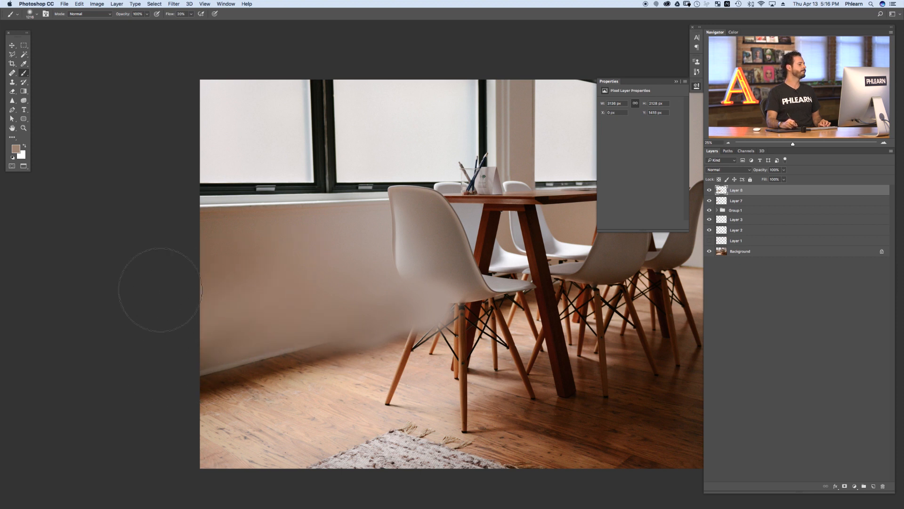
Step: Paint more wall tone along the wall's upper edge and lower corner, undoing the last two strokes
drag(271, 238, 256, 230)
drag(200, 220, 284, 230)
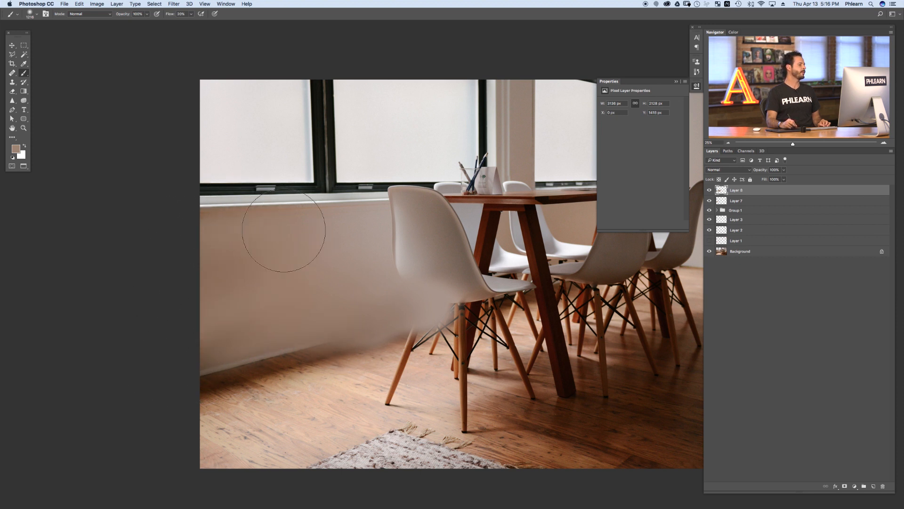
drag(191, 360, 232, 313)
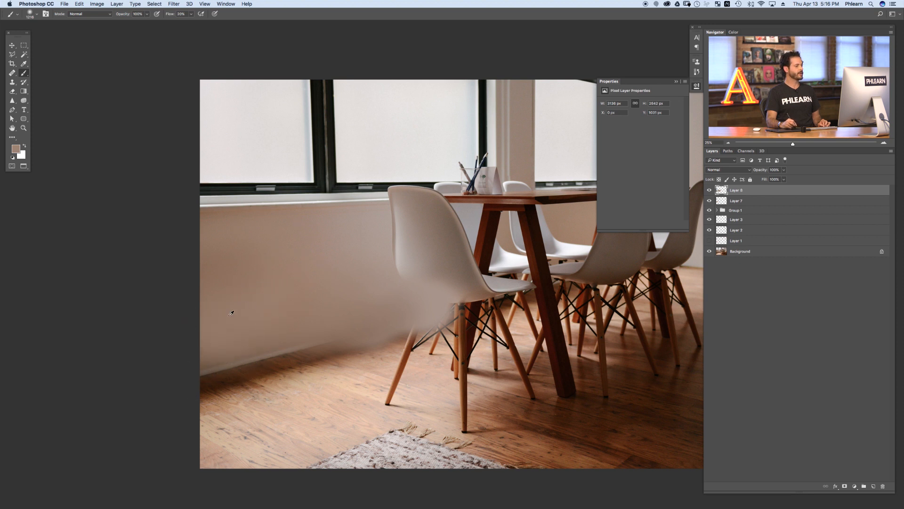
alt+click(211, 358)
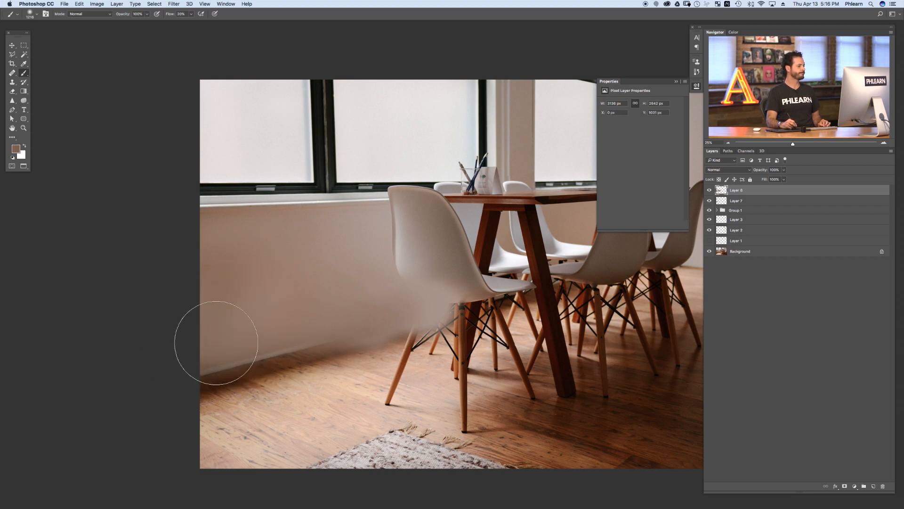
drag(162, 379, 226, 324)
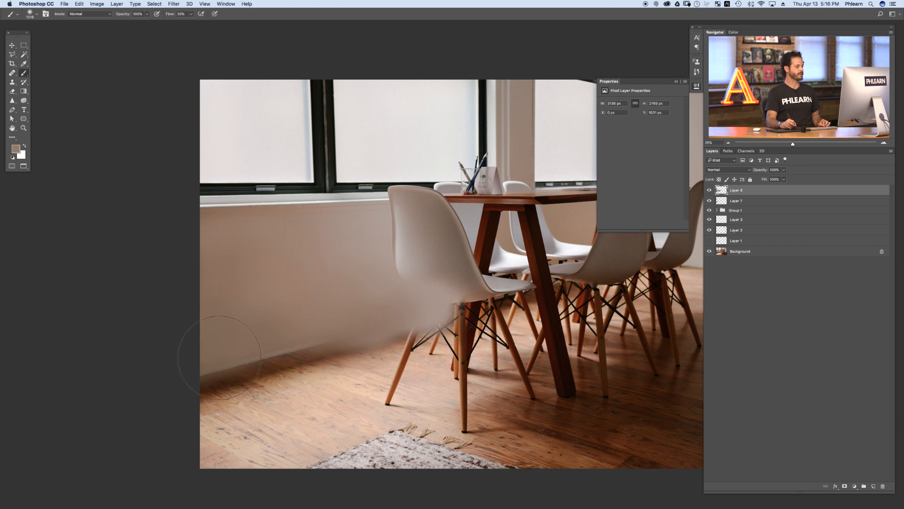
key(super+z)
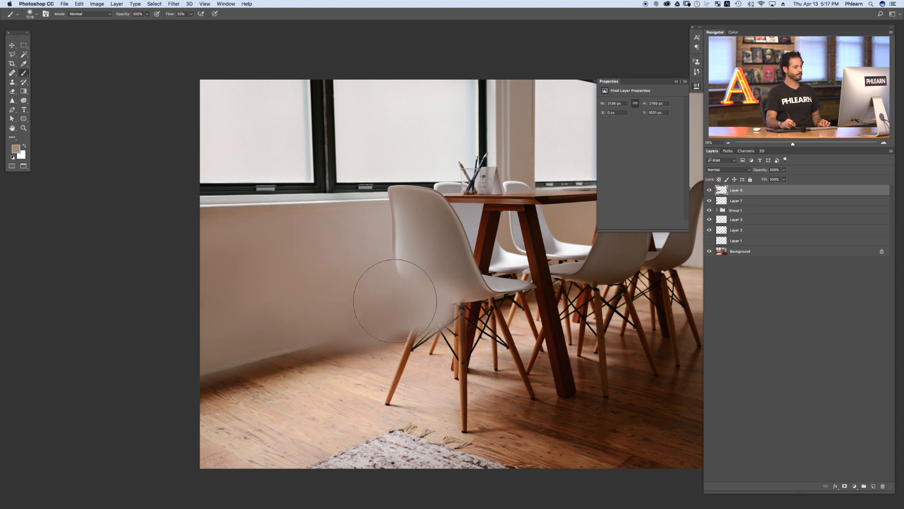
key(super+z)
Step: Paint wall tone around the chair back and along the wall's base where the heater was
mouse_move(367, 295)
mouse_down()
mouse_move(398, 308)
mouse_move(390, 309)
mouse_move(397, 316)
mouse_move(376, 301)
mouse_move(389, 298)
mouse_move(388, 315)
mouse_move(364, 328)
mouse_move(364, 311)
mouse_move(486, 299)
mouse_move(392, 288)
mouse_move(393, 308)
mouse_move(361, 319)
mouse_move(406, 319)
mouse_move(391, 289)
mouse_move(417, 321)
mouse_up()
alt+click(370, 285)
alt+click(379, 267)
alt+click(369, 295)
drag(519, 280, 420, 305)
drag(421, 304, 471, 299)
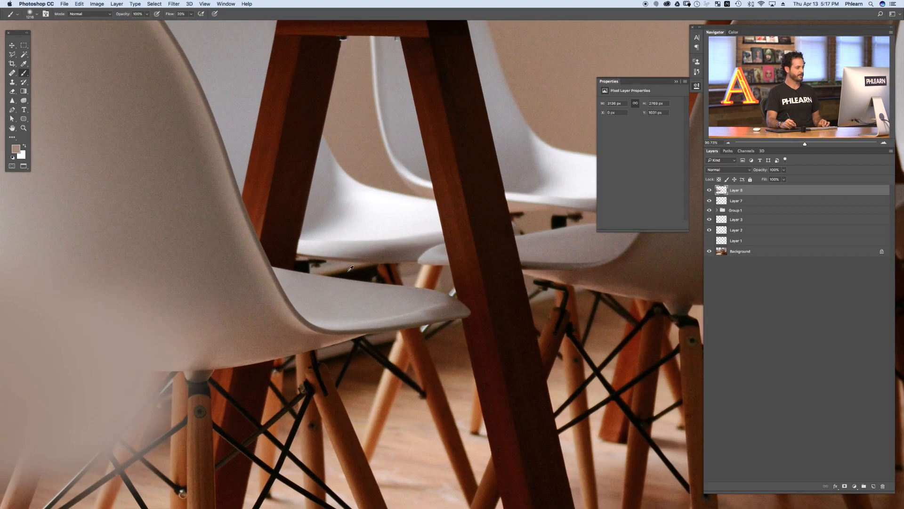
scroll(363, 245, down, 6)
mouse_move(376, 230)
ctrl+alt+mouse_down()
mouse_move(368, 237)
mouse_move(359, 231)
ctrl+alt+mouse_up()
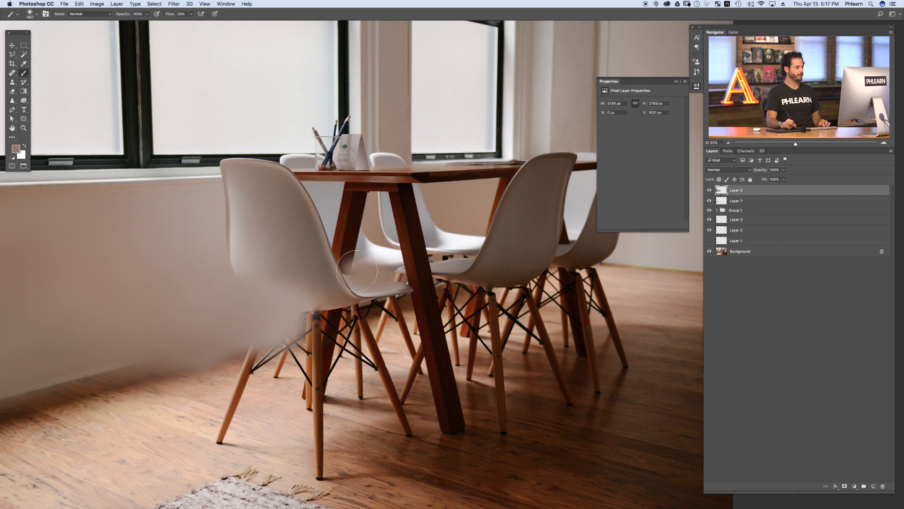
drag(380, 279, 392, 288)
mouse_move(277, 355)
mouse_down()
mouse_move(425, 331)
mouse_move(423, 341)
mouse_up()
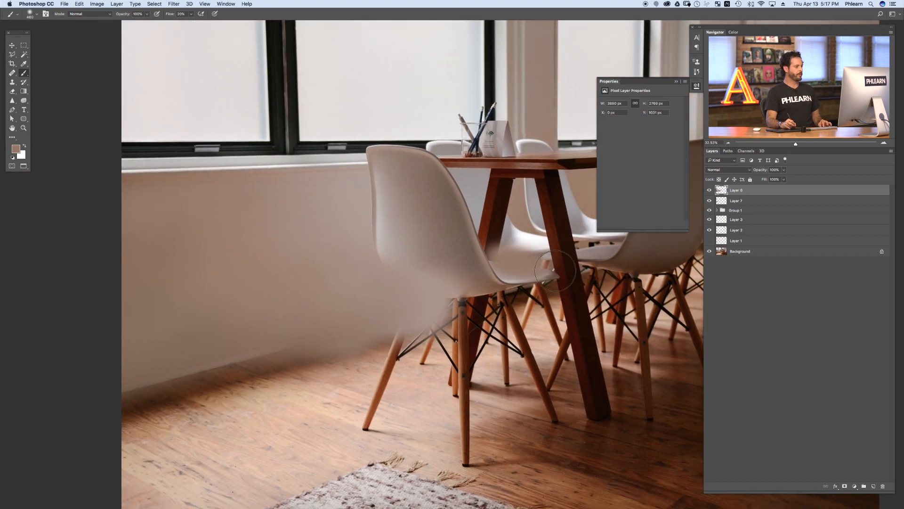
Step: Toggle the painted layer's visibility to compare before and after
click(710, 190)
click(709, 190)
click(710, 190)
click(709, 190)
Step: Try painting at 70% flow over the floor near the wall, then undo both strokes
mouse_move(414, 299)
mouse_down()
mouse_move(414, 283)
mouse_move(410, 300)
mouse_up()
key(shift+7)
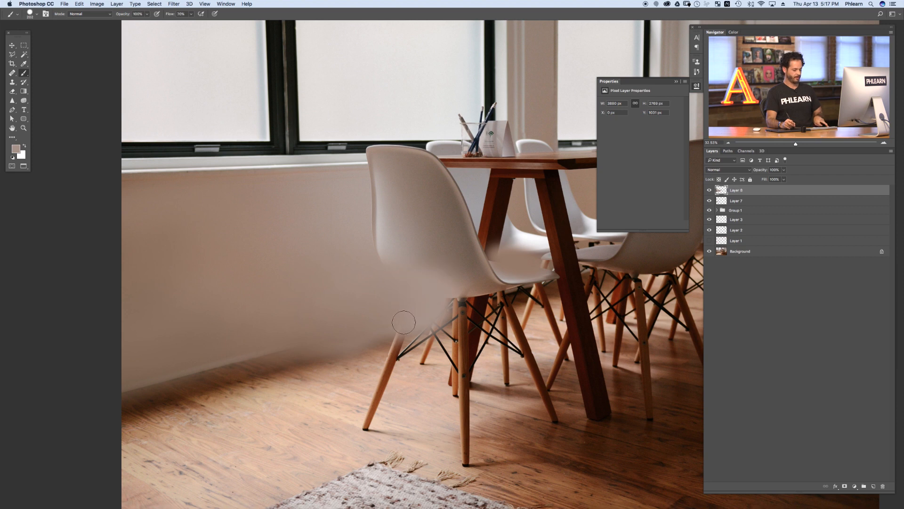
mouse_move(330, 406)
mouse_down()
mouse_move(340, 424)
mouse_move(337, 396)
mouse_move(333, 416)
mouse_move(173, 337)
mouse_move(312, 419)
mouse_up()
alt+click(170, 339)
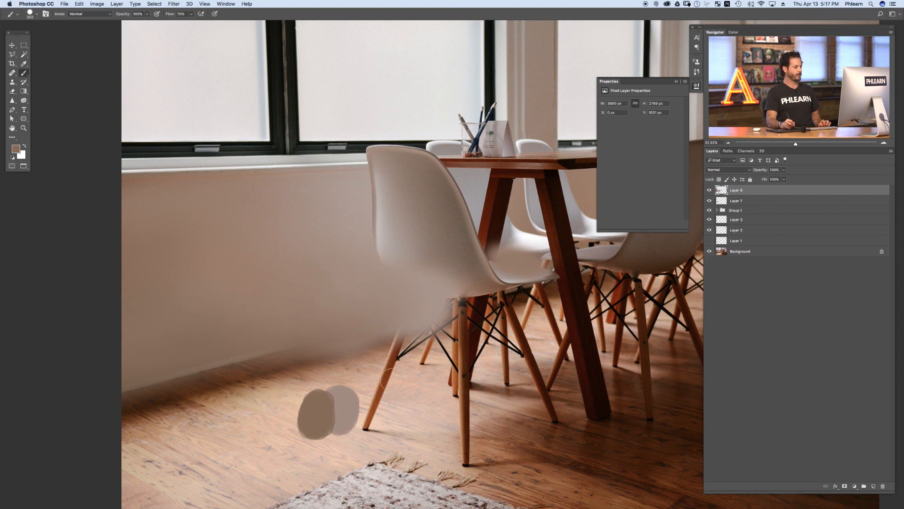
key(alt+super+z)
key(alt+super+z)
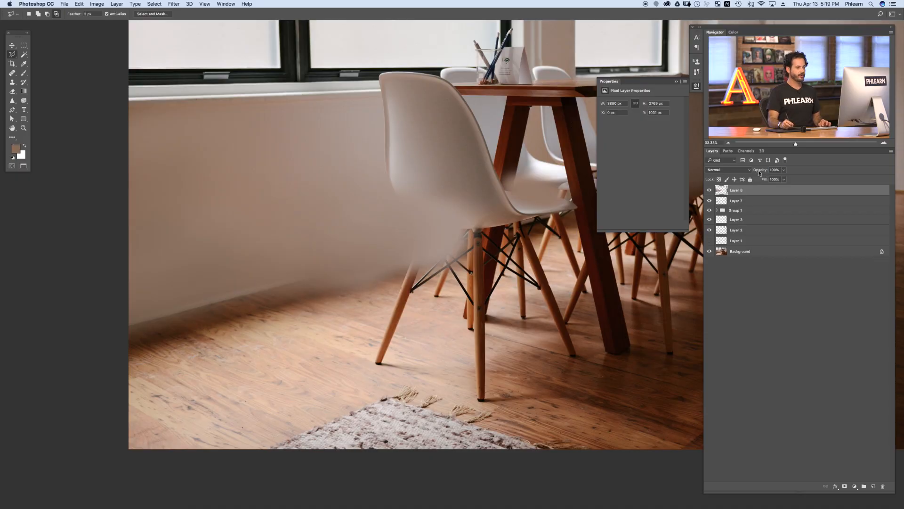
Step: Set the painted layer's opacity to 80%
drag(759, 173, 754, 174)
click(338, 306)
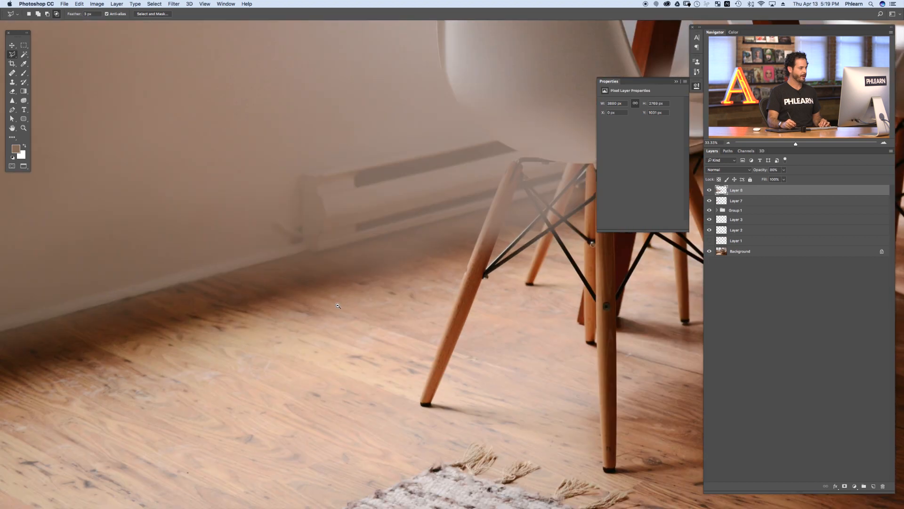
drag(370, 299, 349, 297)
drag(157, 309, 252, 315)
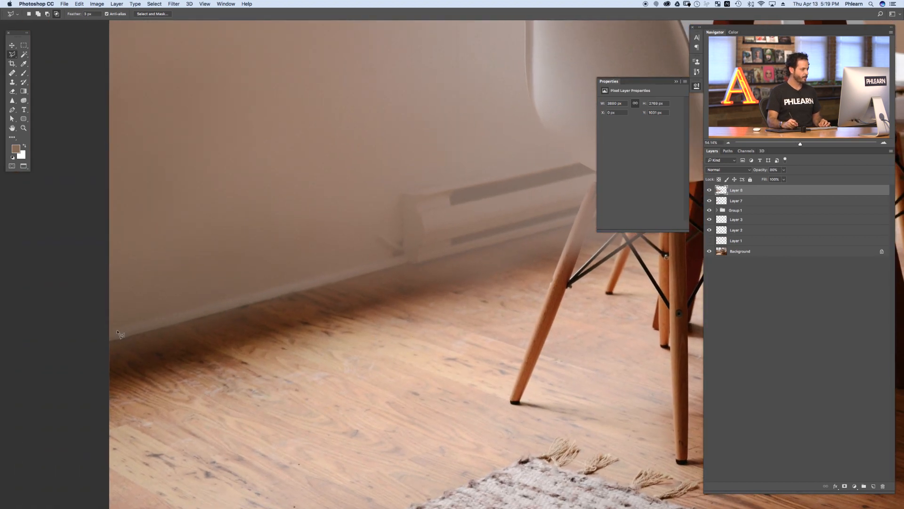
Step: Draw a Polygonal Lasso selection of the wall strip running from the windowsill down to the floor line
click(12, 54)
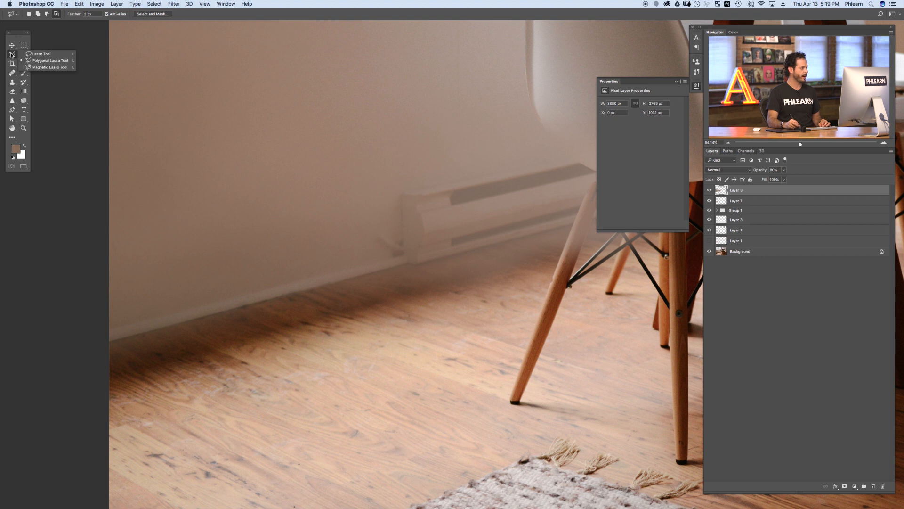
click(39, 64)
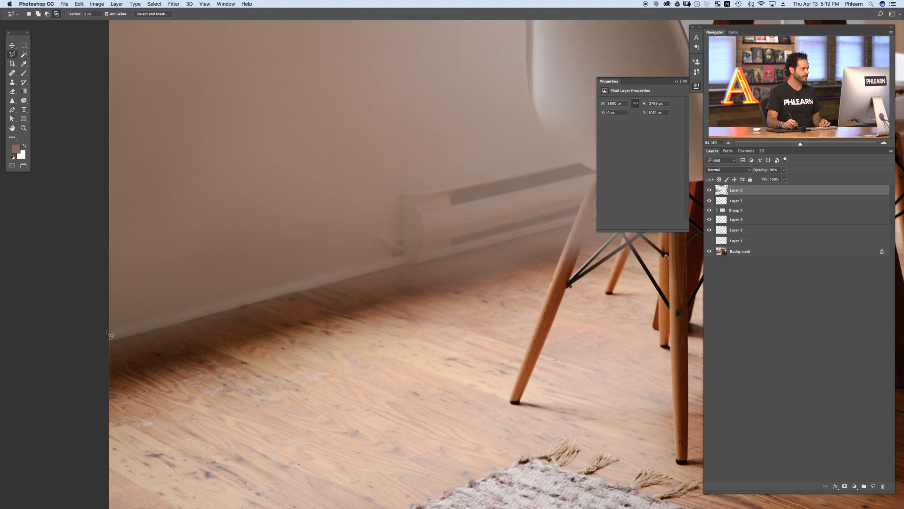
drag(424, 256, 167, 324)
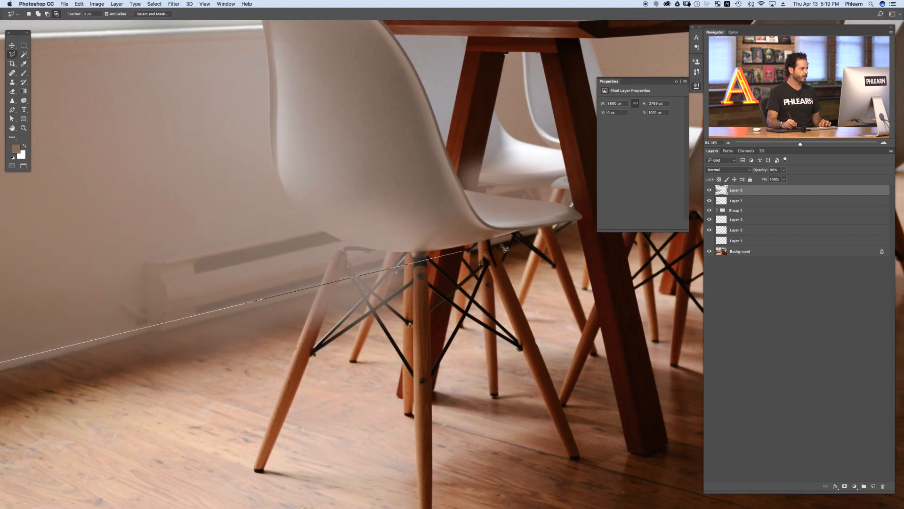
drag(582, 226, 556, 233)
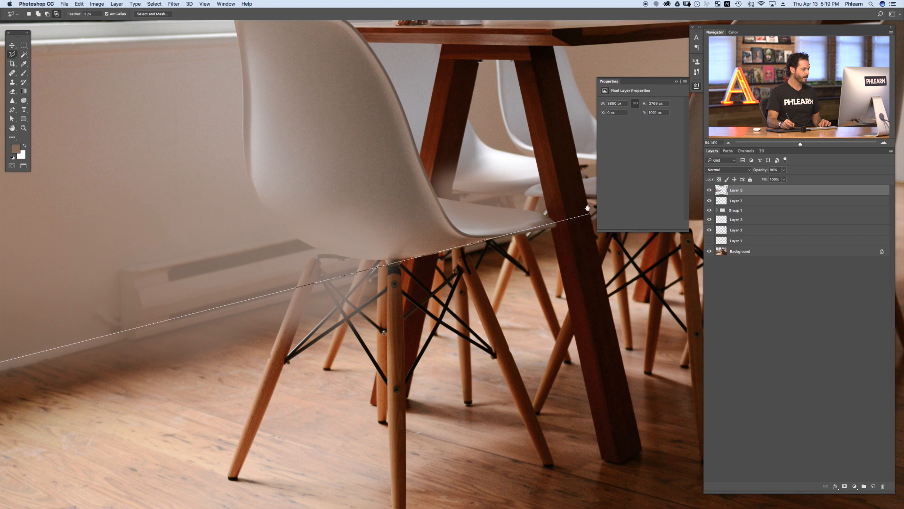
drag(588, 206, 467, 331)
click(538, 219)
click(499, 138)
drag(452, 141, 754, 156)
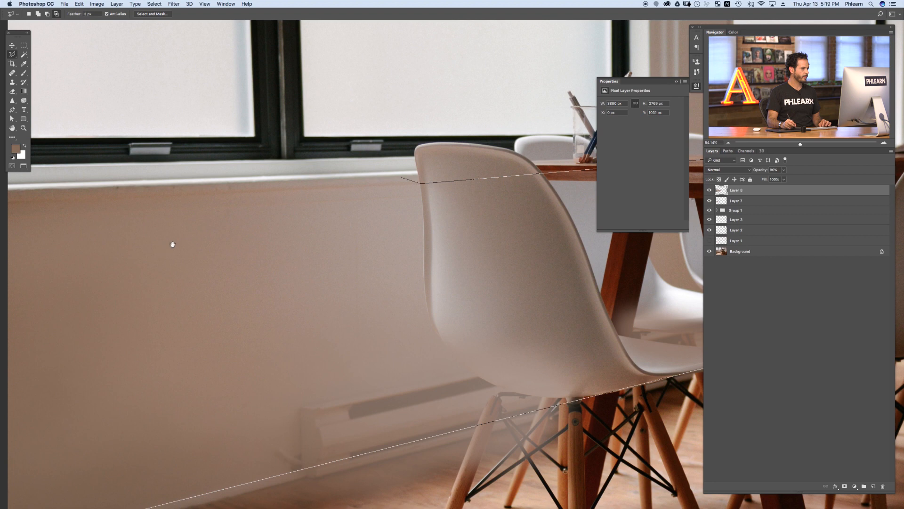
drag(173, 244, 547, 242)
click(344, 202)
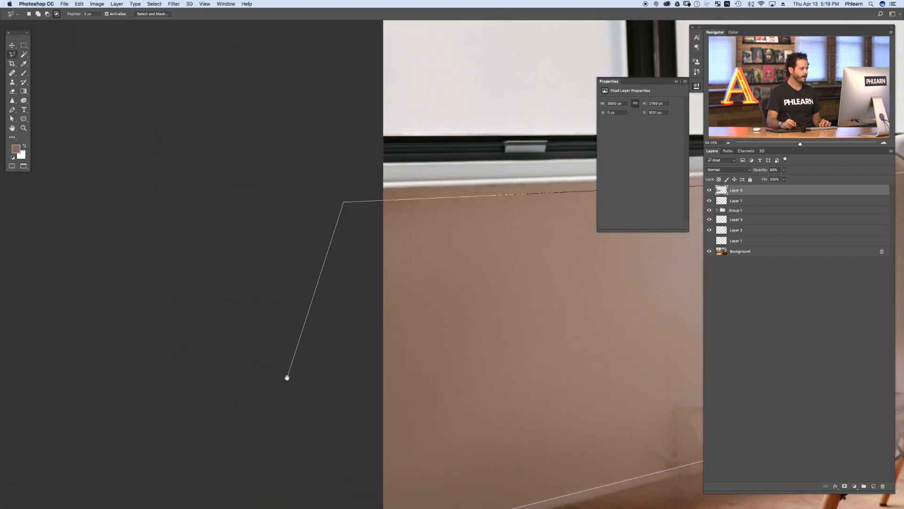
drag(287, 377, 257, 231)
double_click(284, 359)
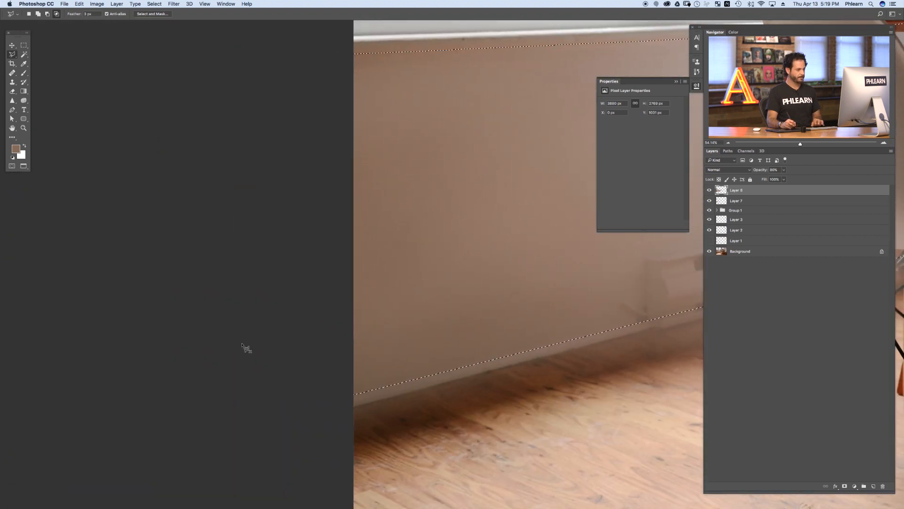
key(super+minus)
key(super+minus)
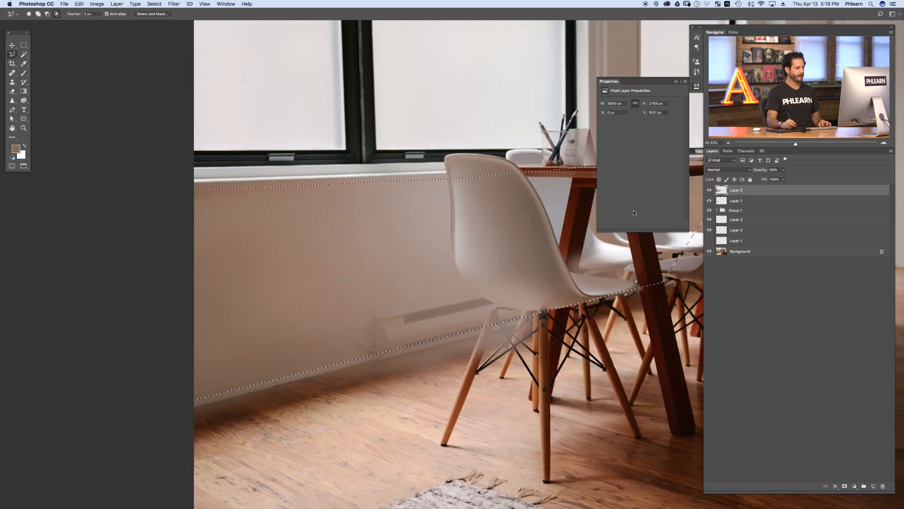
Step: Add a layer mask to the painted layer from the wall strip selection
click(710, 190)
click(710, 190)
click(709, 190)
click(710, 190)
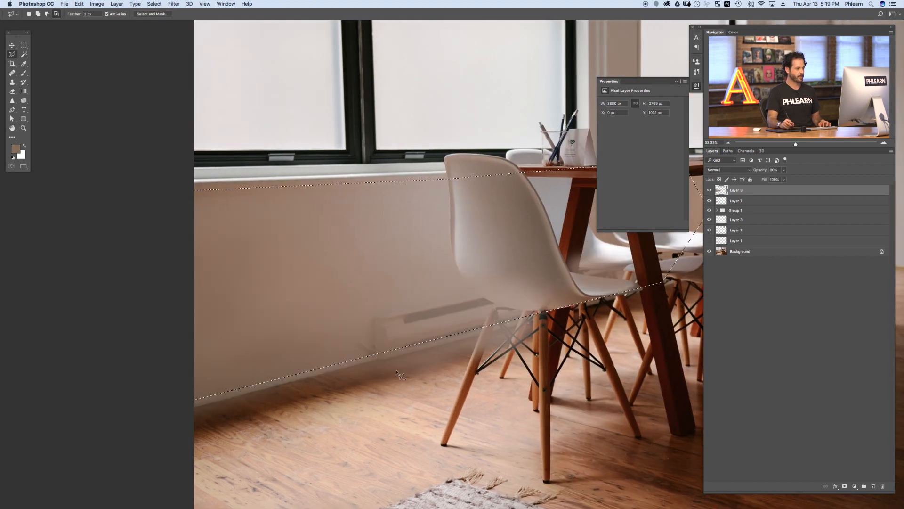
drag(474, 332, 360, 356)
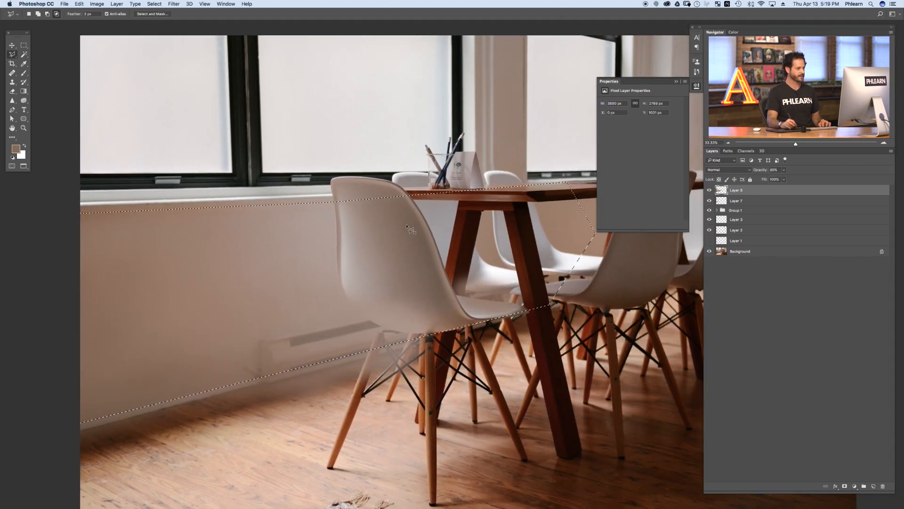
click(844, 486)
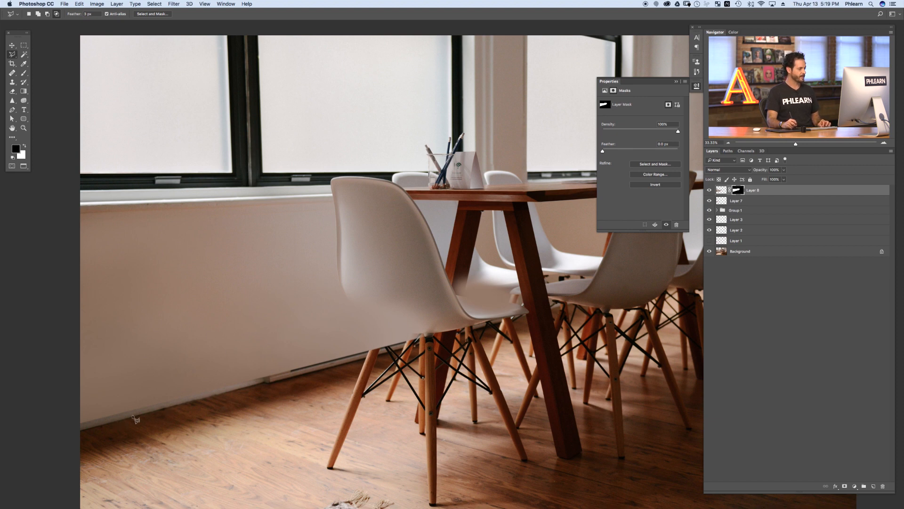
Step: Toggle the masked layer's visibility to compare the wall with and without the paint
click(709, 191)
click(709, 191)
click(709, 190)
click(709, 190)
drag(438, 326, 467, 317)
mouse_move(383, 333)
mouse_down()
mouse_move(325, 345)
mouse_move(381, 321)
mouse_up()
click(709, 190)
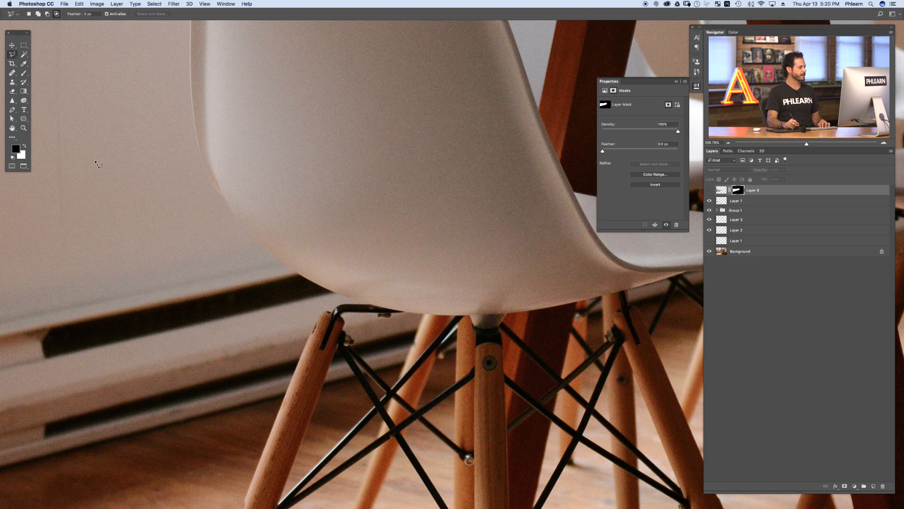
Step: Trace a Pen path around the chair back's outline where it overlaps the painted wall
key(p)
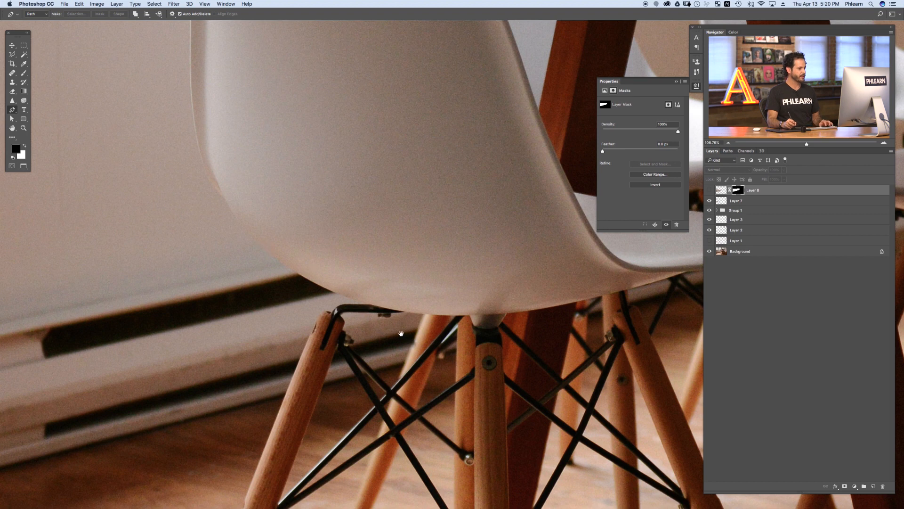
drag(401, 333, 441, 352)
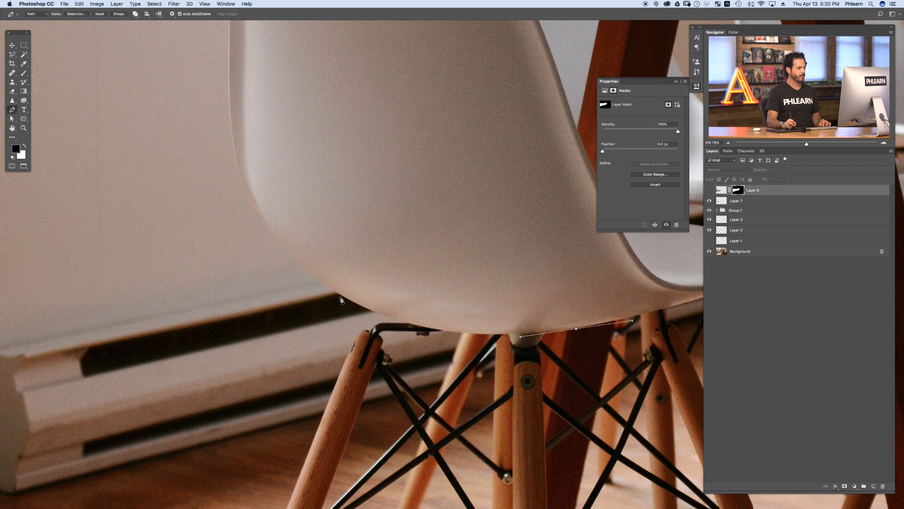
drag(343, 296, 252, 248)
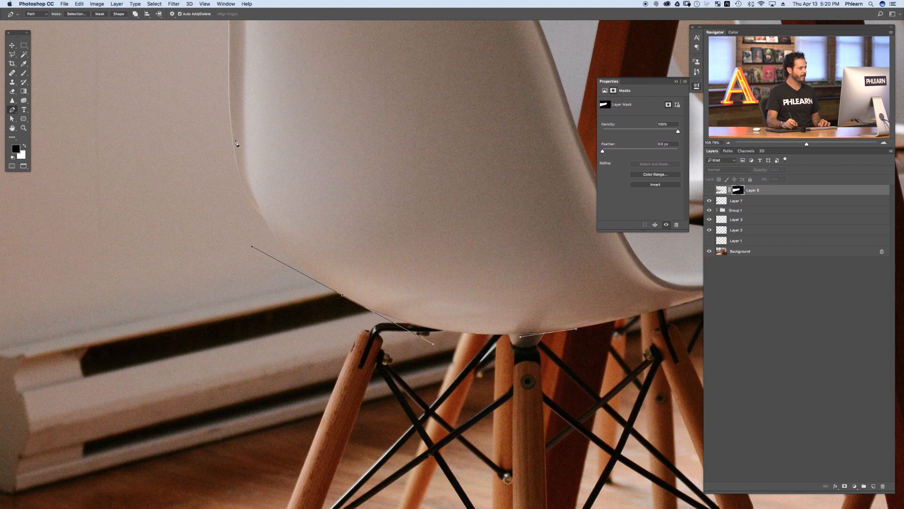
scroll(323, 238, left, 4)
scroll(323, 238, up, 3)
click(298, 240)
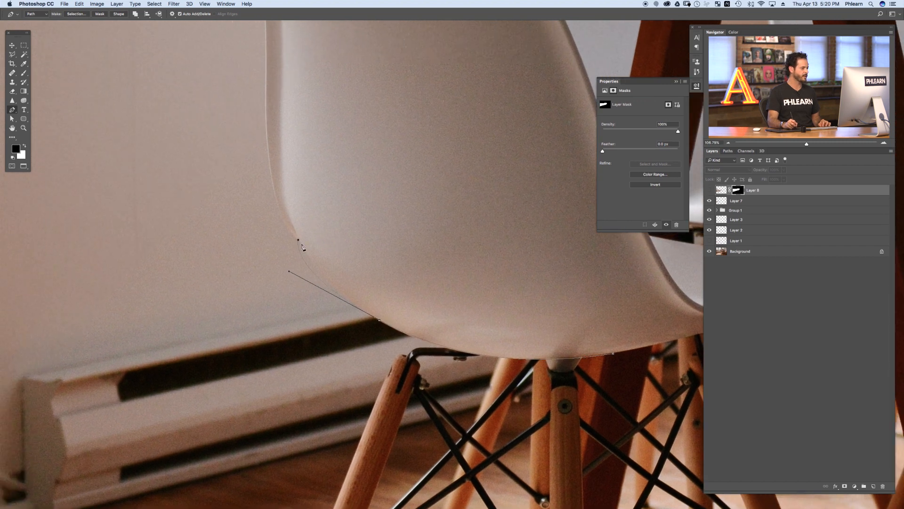
drag(308, 282, 315, 283)
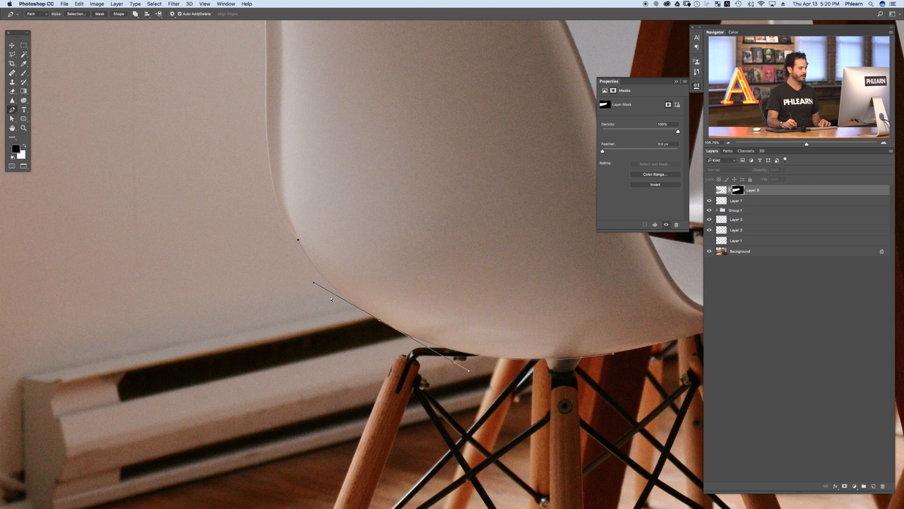
drag(380, 321, 382, 321)
drag(560, 363, 559, 360)
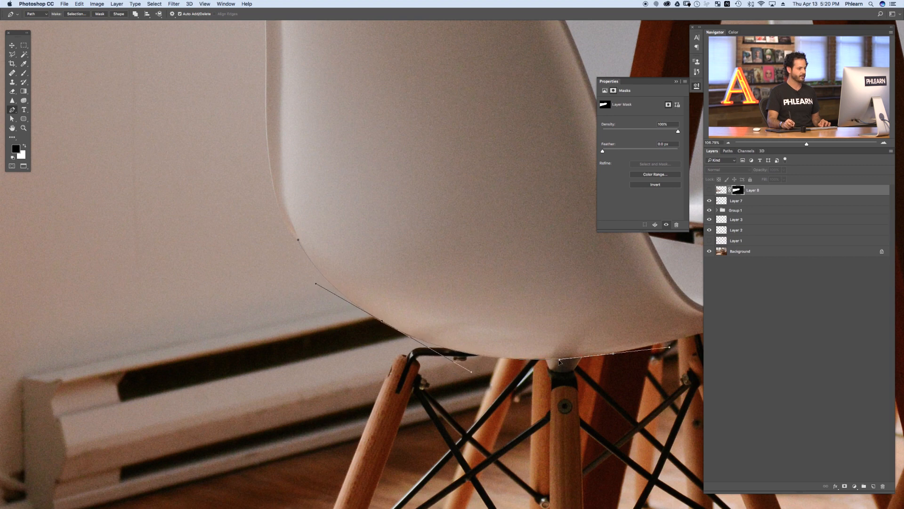
scroll(296, 234, up, 4)
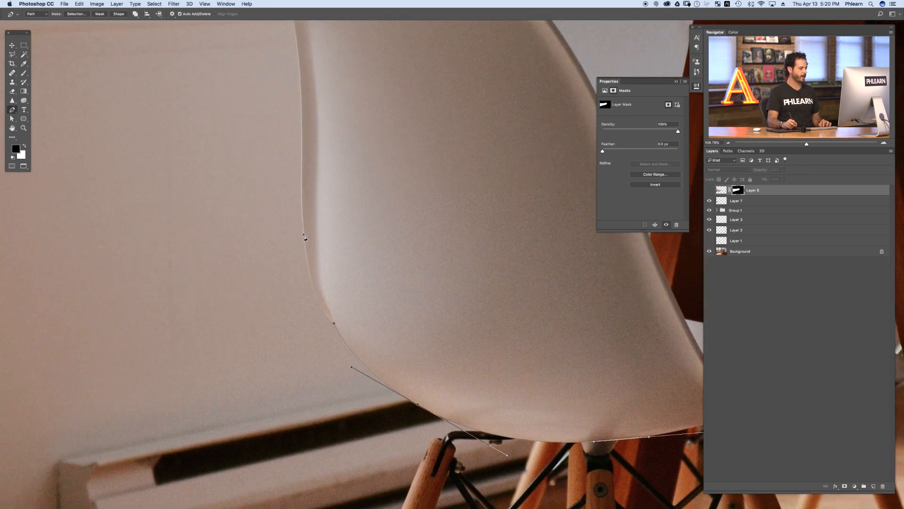
drag(304, 233, 302, 161)
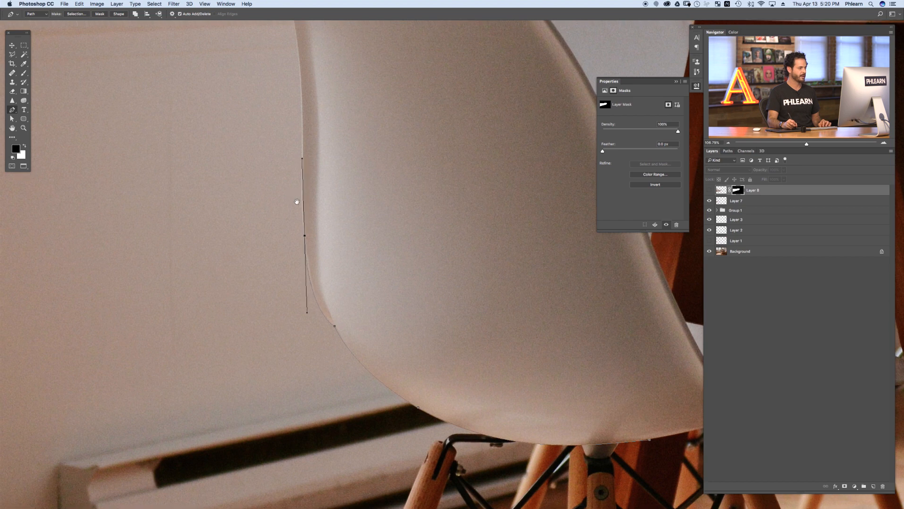
scroll(302, 154, up, 4)
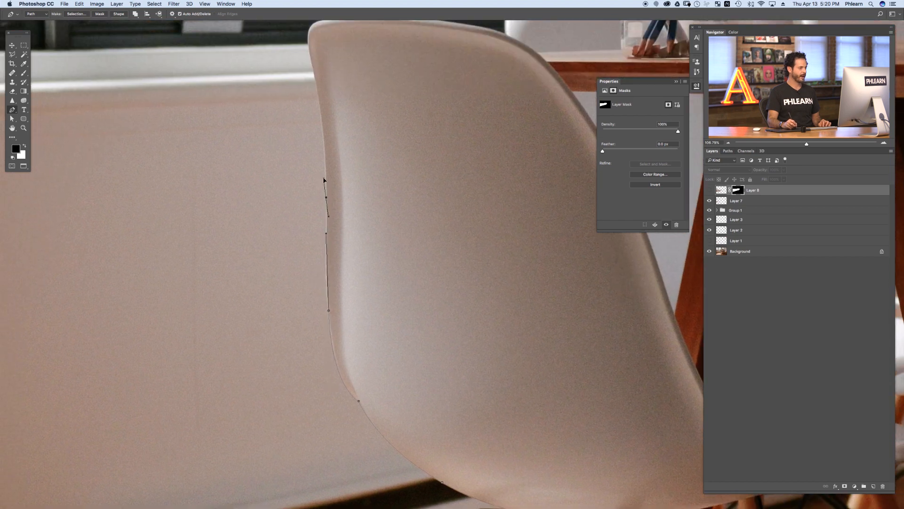
scroll(325, 171, up, 4)
drag(321, 158, 313, 145)
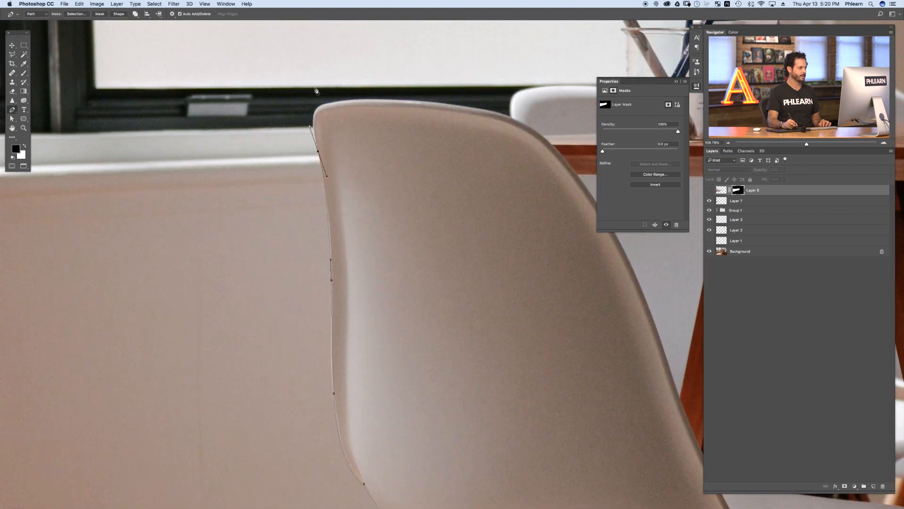
scroll(430, 97, down, 5)
scroll(430, 97, right, 7)
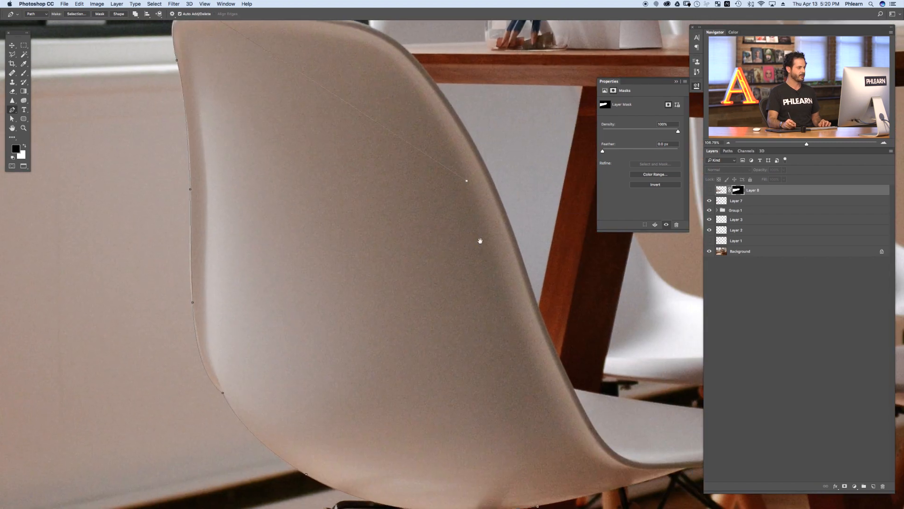
scroll(480, 240, down, 10)
scroll(480, 241, right, 3)
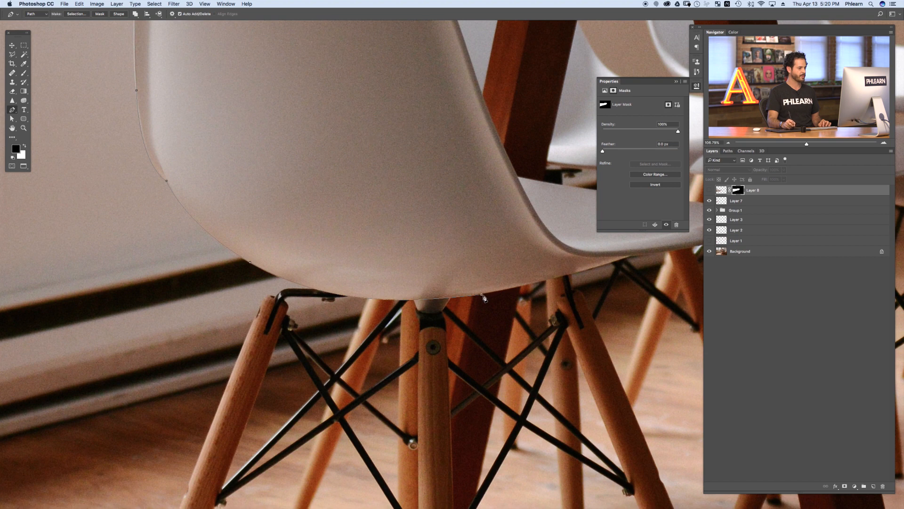
scroll(425, 268, down, 1)
scroll(348, 235, down, 1)
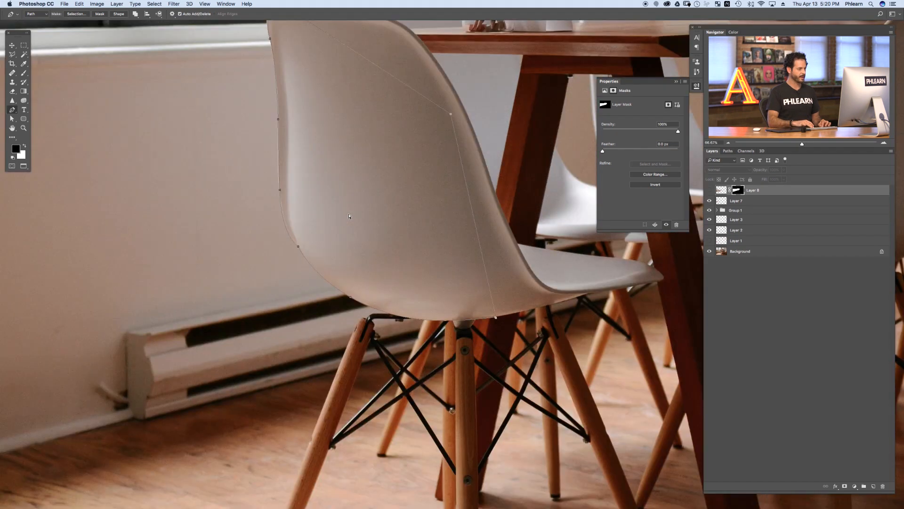
drag(348, 235, 380, 260)
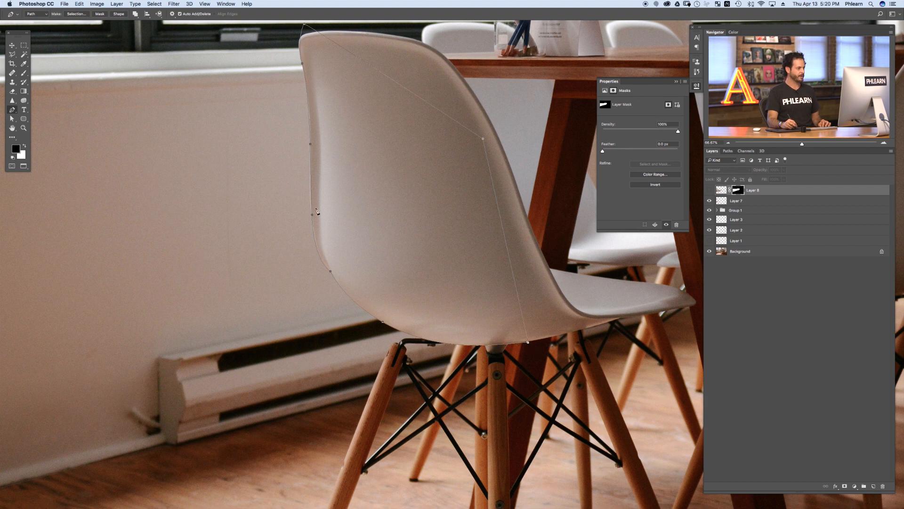
Step: Convert the chair path into a selection
right_click(378, 233)
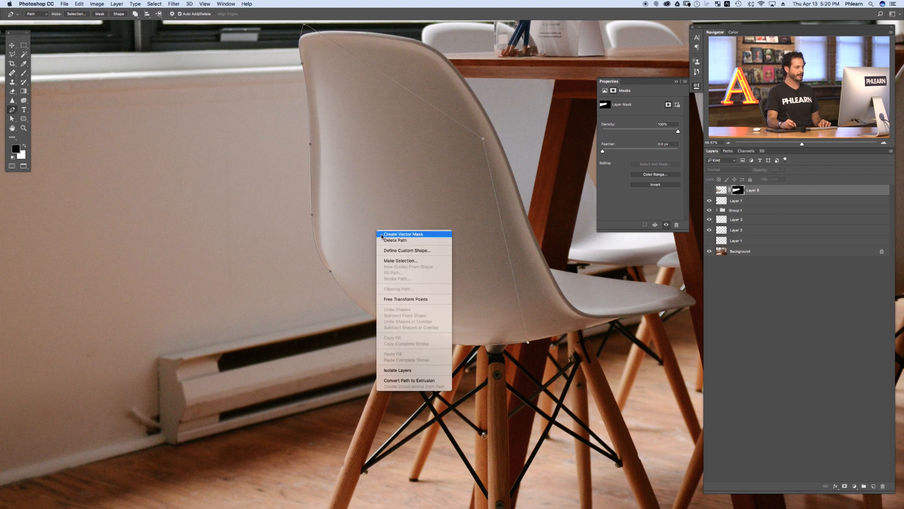
click(405, 259)
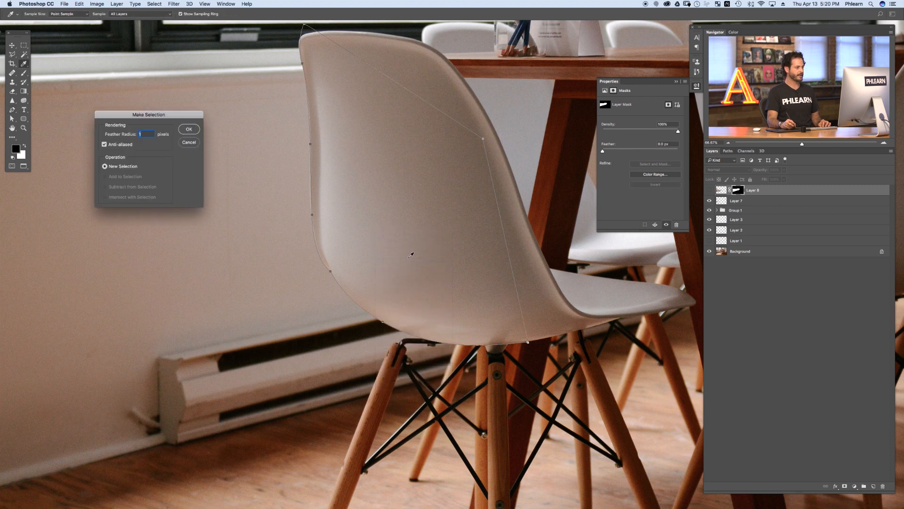
click(196, 132)
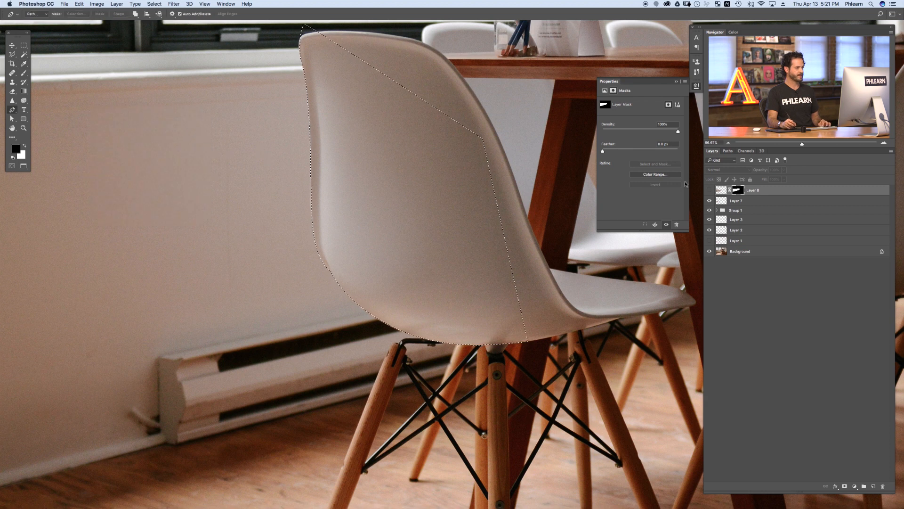
Step: Toggle the masked layer on and off to inspect the chair edge
click(710, 190)
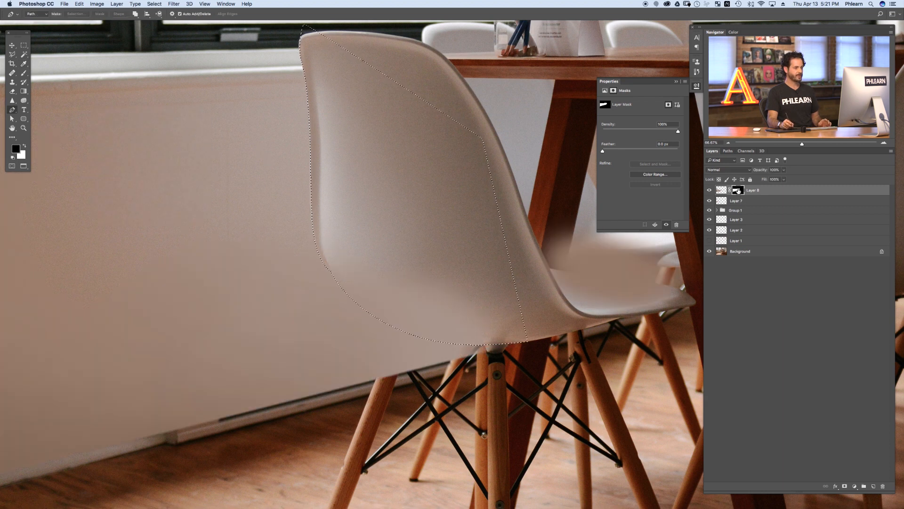
click(708, 191)
click(709, 191)
click(708, 191)
click(709, 191)
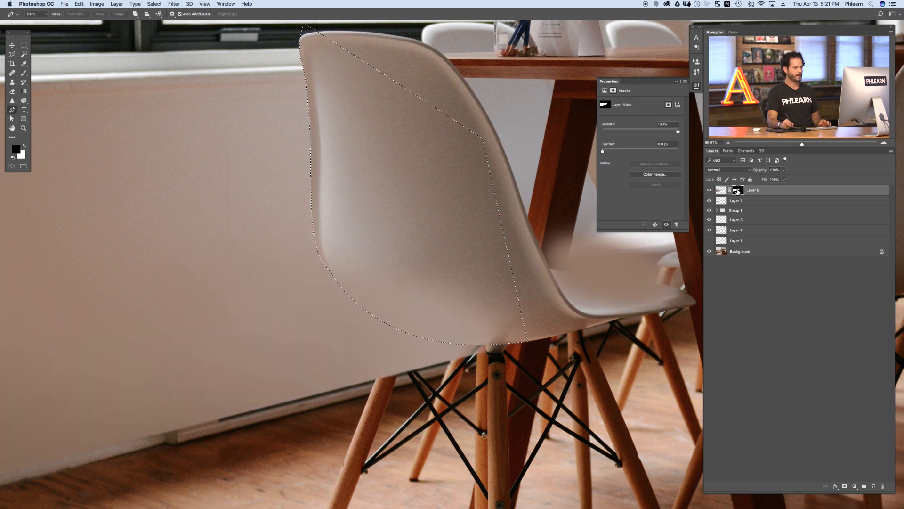
Step: Fill the chair selection on the layer mask with black and deselect it
click(79, 4)
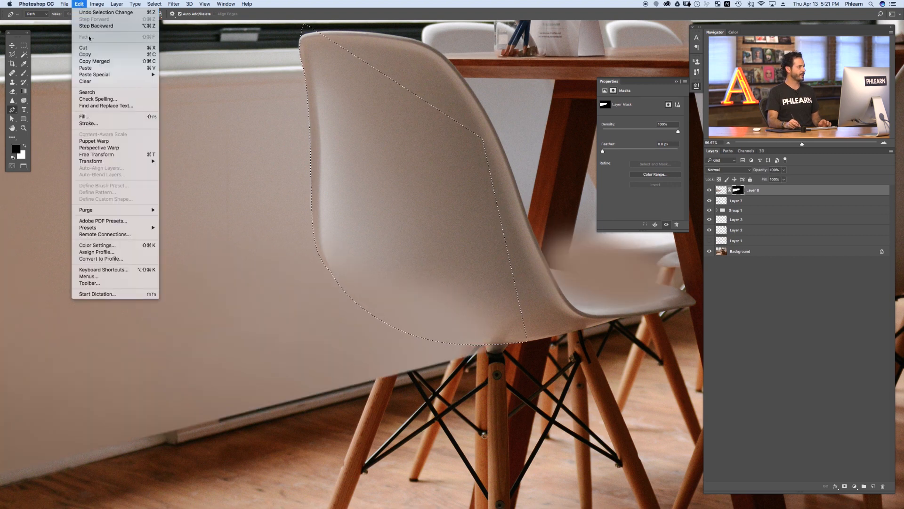
click(87, 117)
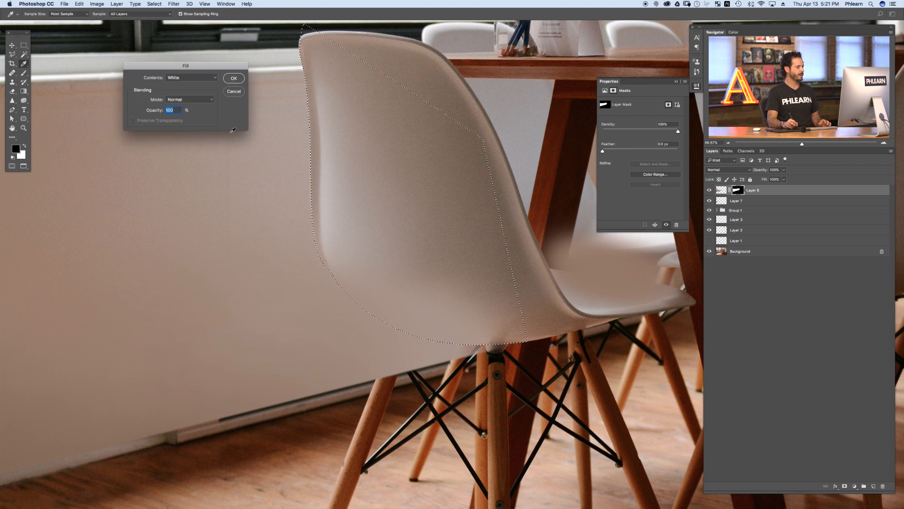
click(213, 78)
click(211, 74)
click(203, 80)
click(203, 72)
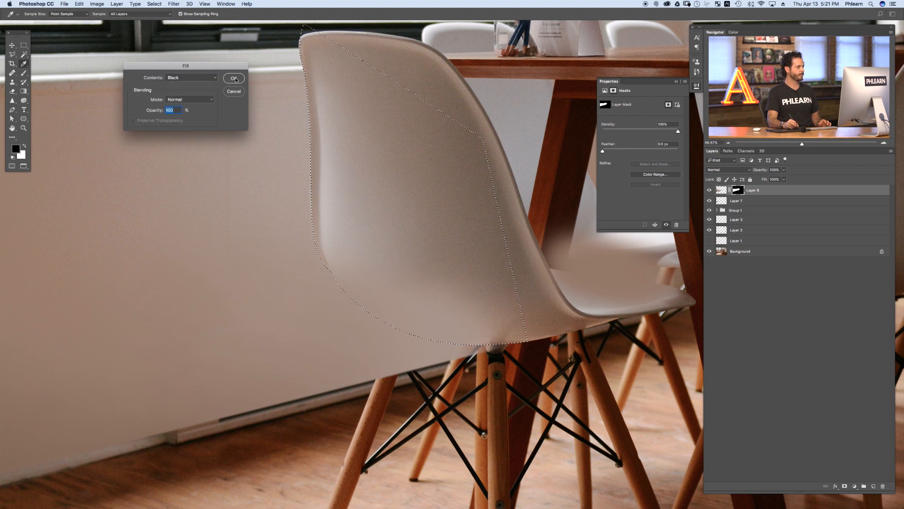
click(235, 80)
key(super+d)
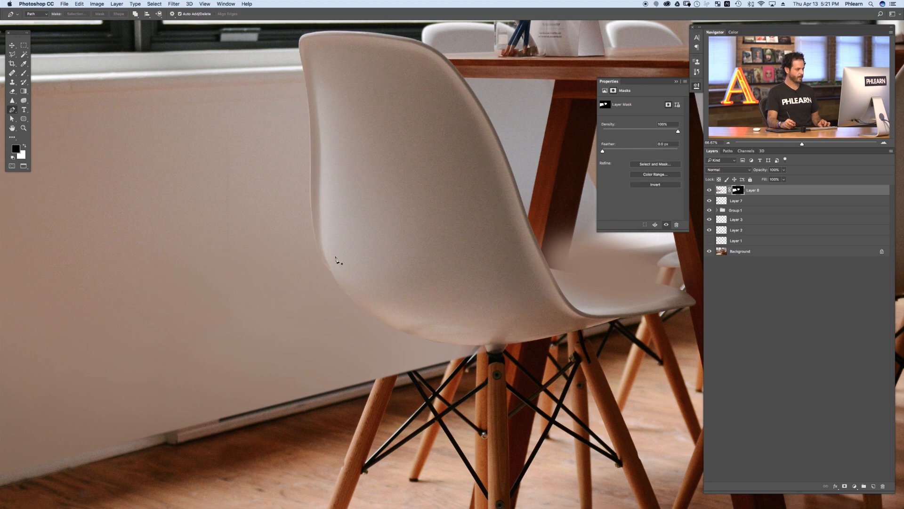
Step: Toggle the masked layer's visibility to compare the chair with and without the wall paint
click(709, 190)
click(709, 190)
click(709, 190)
click(710, 191)
click(709, 190)
click(710, 190)
click(710, 190)
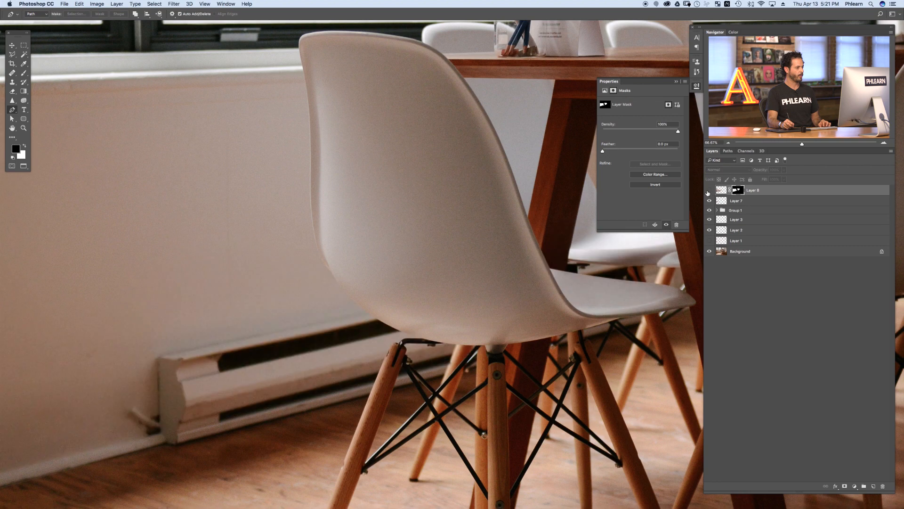
click(709, 190)
Step: Lower the masked layer's opacity to 84% around the chair base
drag(434, 353, 451, 351)
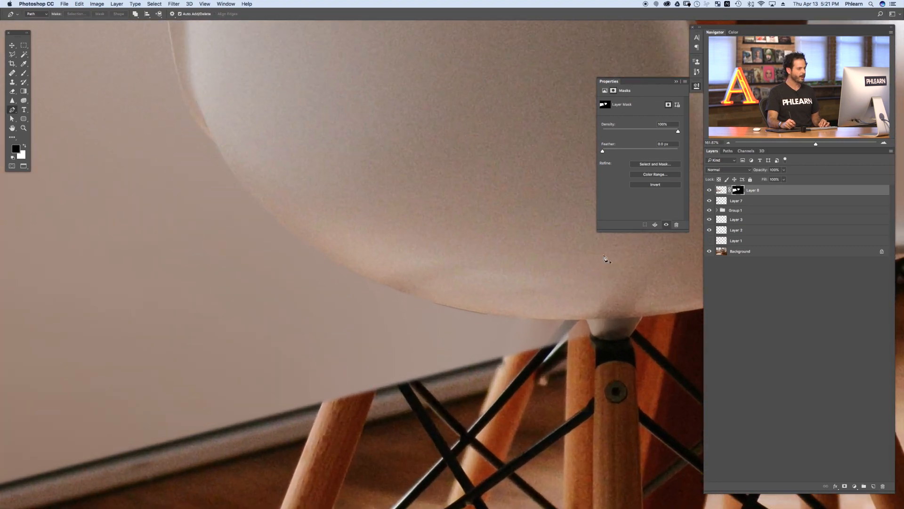
drag(758, 170, 757, 169)
drag(392, 386, 413, 368)
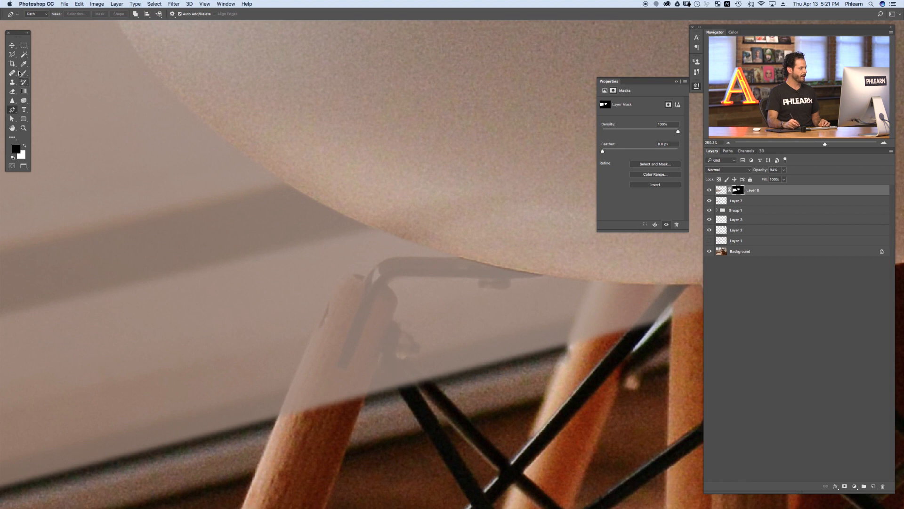
Step: Select the front chair leg and its metal bracket where they overlap the wall paint with the Polygonal Lasso
click(12, 54)
drag(288, 403, 319, 347)
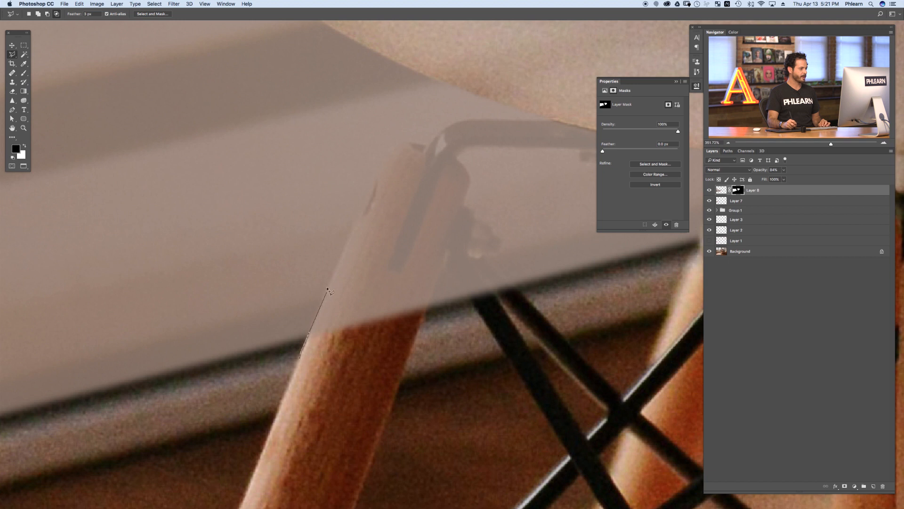
click(428, 147)
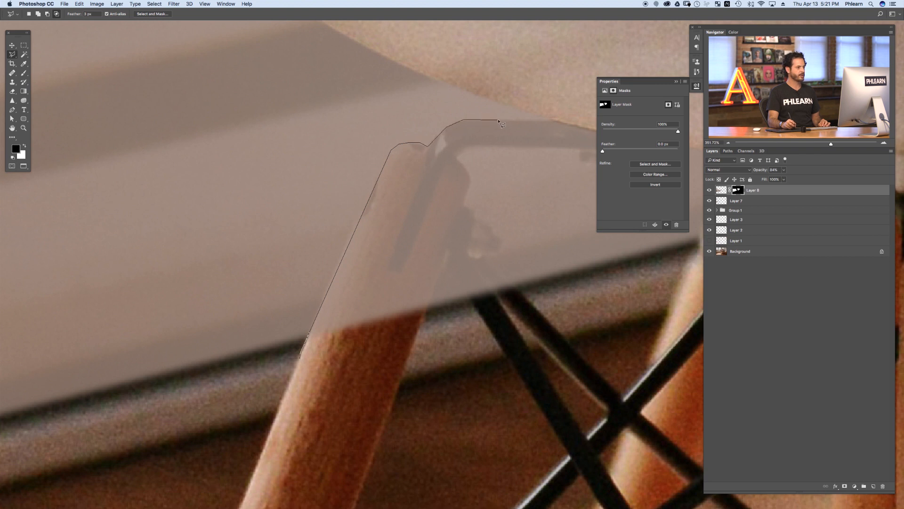
click(565, 121)
drag(566, 121, 379, 133)
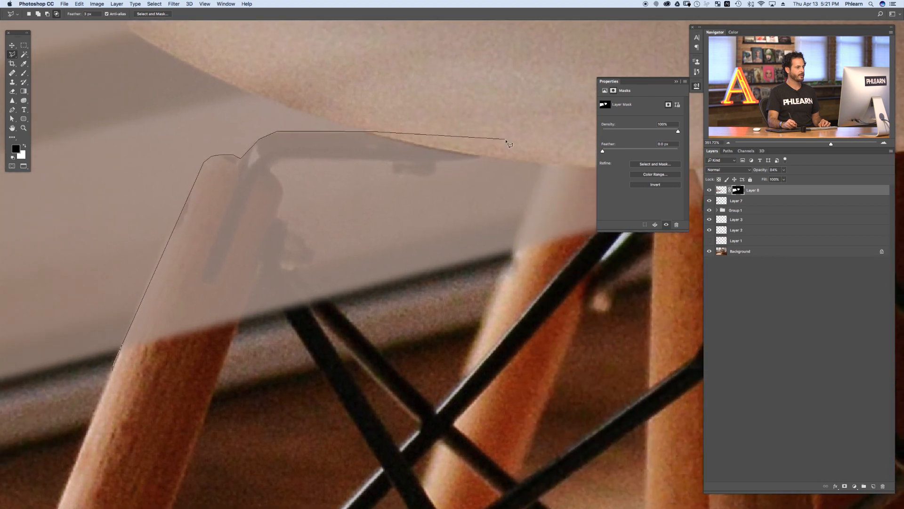
click(476, 157)
click(406, 162)
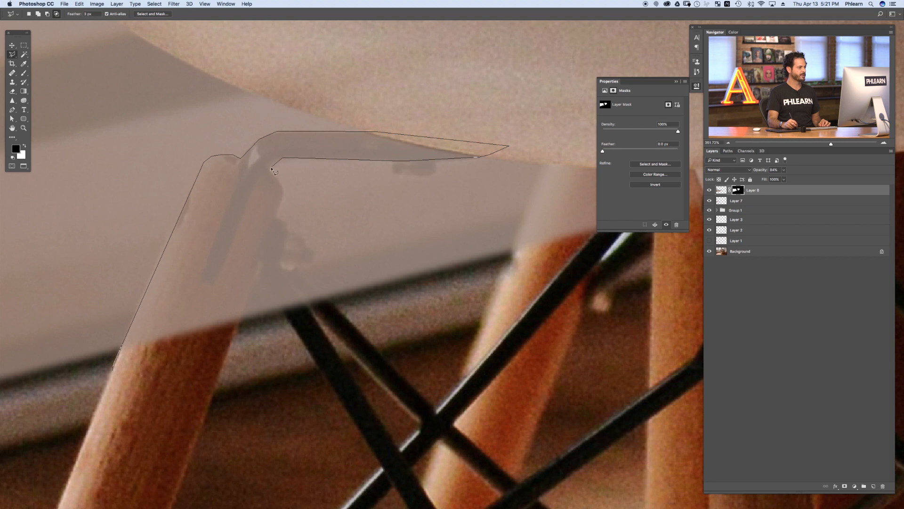
click(283, 190)
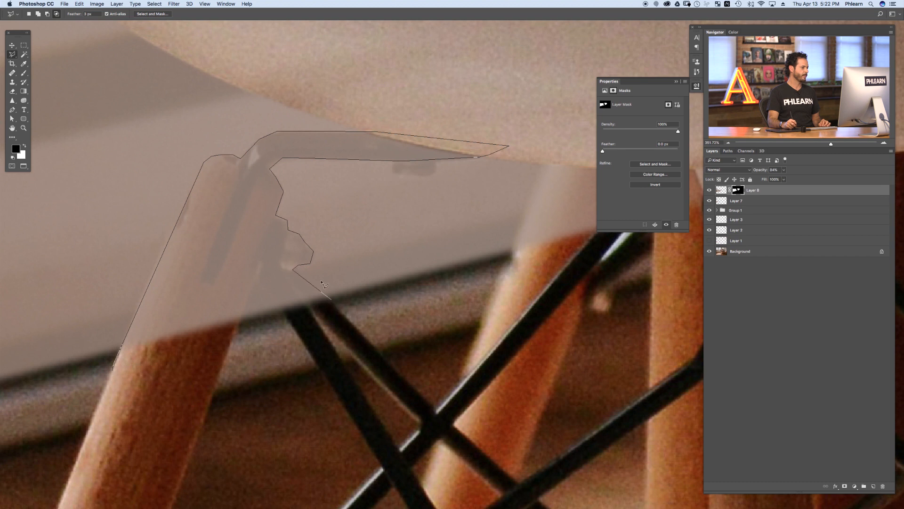
click(300, 266)
click(353, 325)
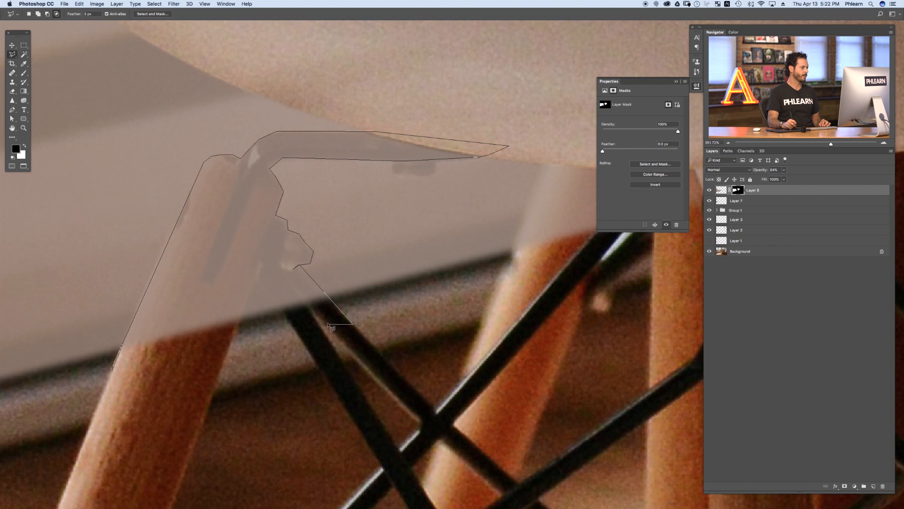
click(303, 343)
click(258, 273)
click(217, 376)
click(125, 404)
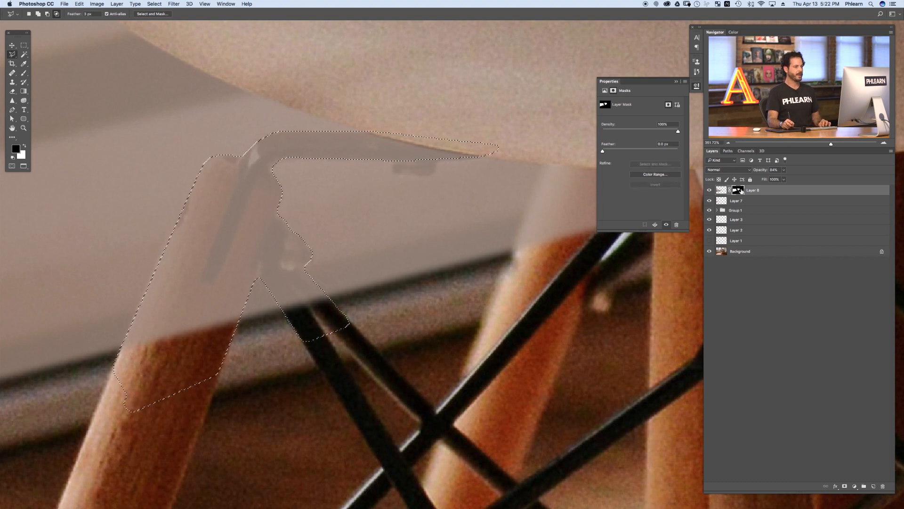
Step: Fill the leg selection on the mask with black and deselect it
click(80, 3)
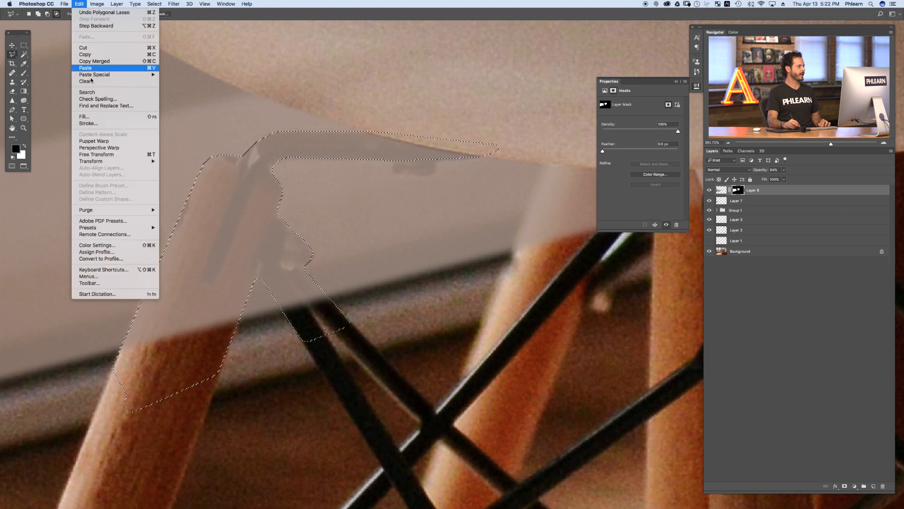
key(Return)
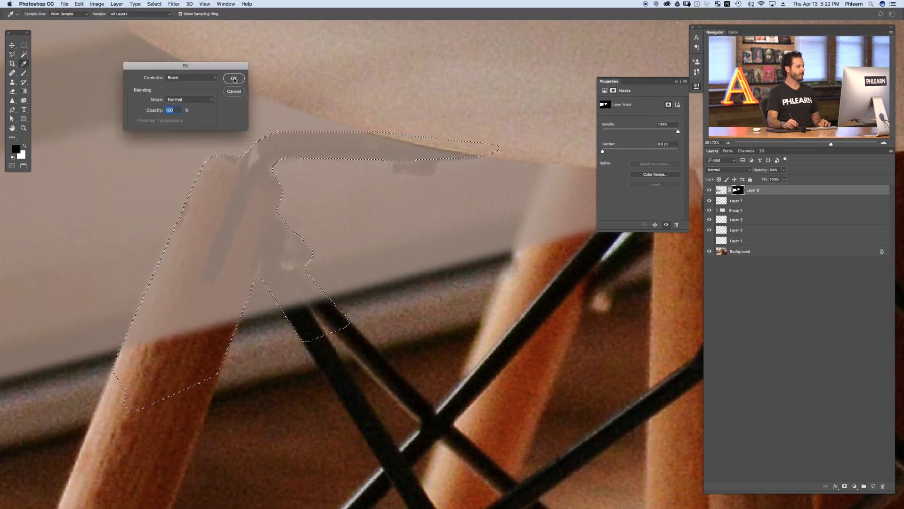
key(Return)
key(super+d)
Step: Toggle the masked layer's visibility to inspect the filled leg area
key(super+minus)
key(super+minus)
key(super+minus)
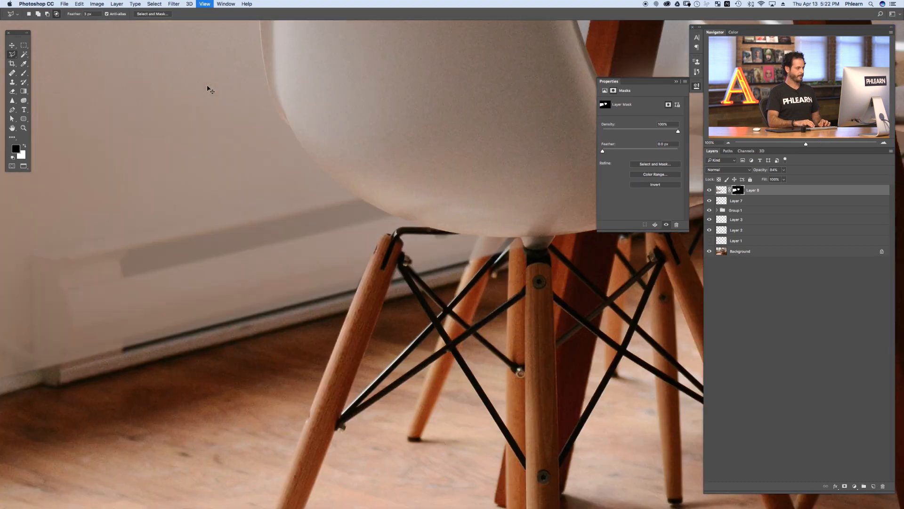
key(super+plus)
key(super+plus)
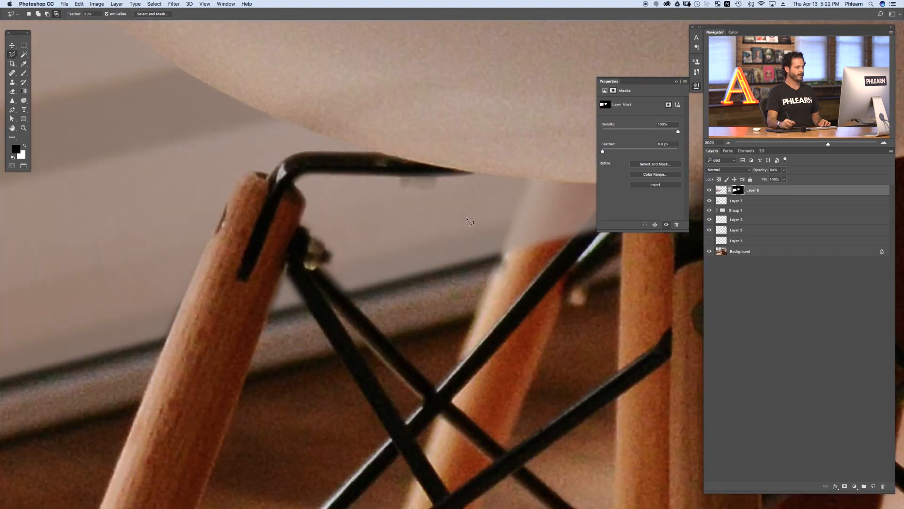
click(710, 190)
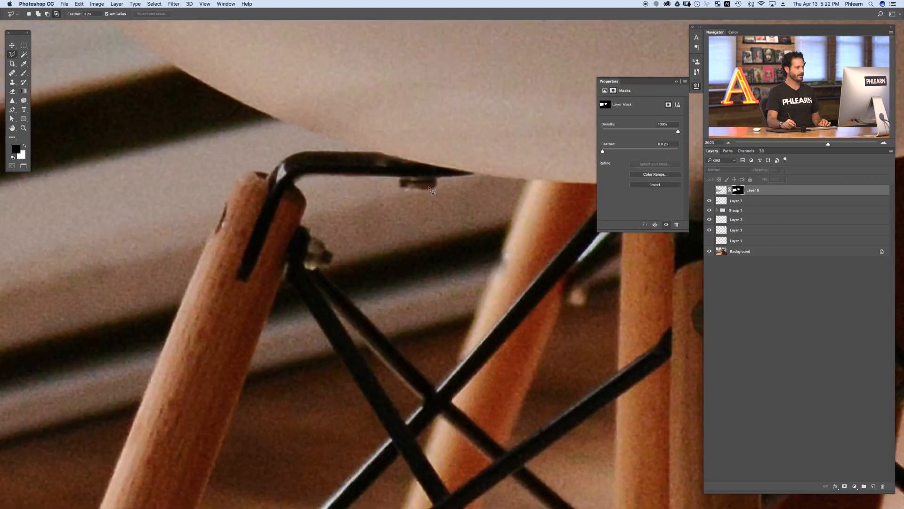
click(709, 191)
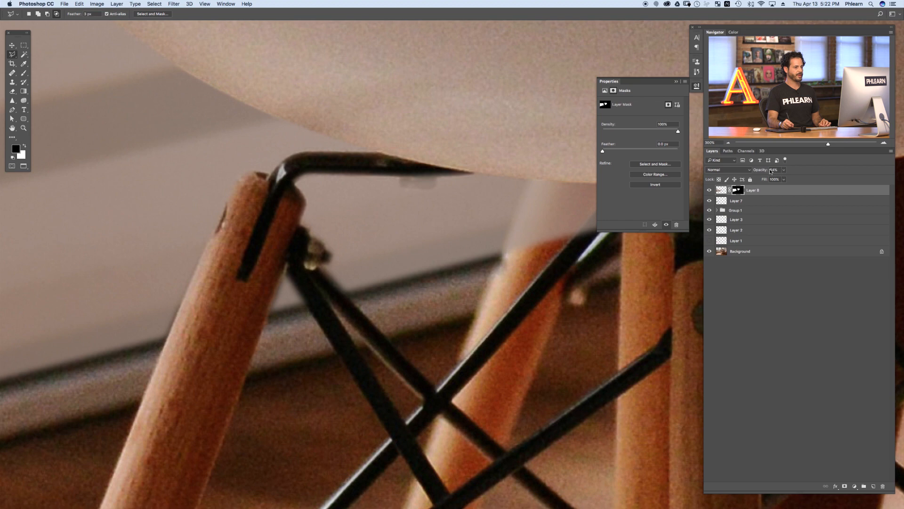
Step: Compare the chair base with the masked layer at full opacity and at 84% opacity
drag(771, 171, 818, 168)
key(super+minus)
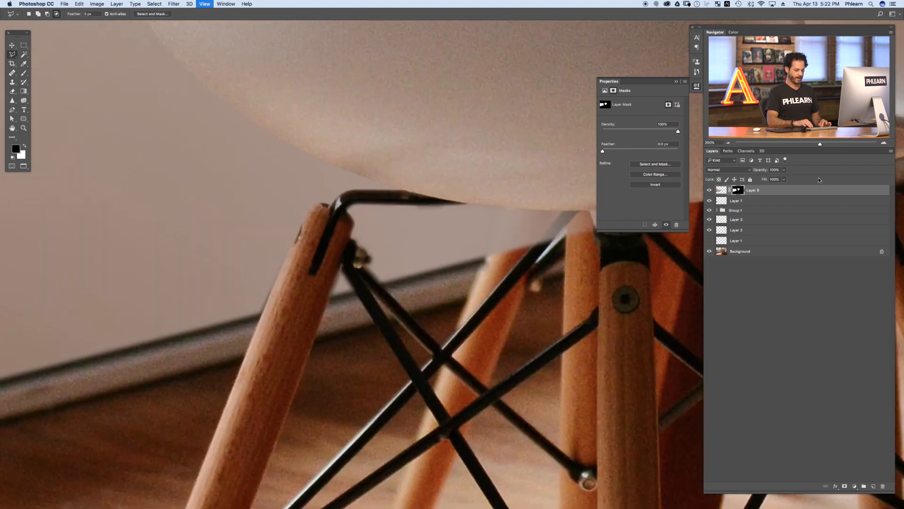
key(super+minus)
key(super+minus)
key(super+plus)
key(super+plus)
key(super+plus)
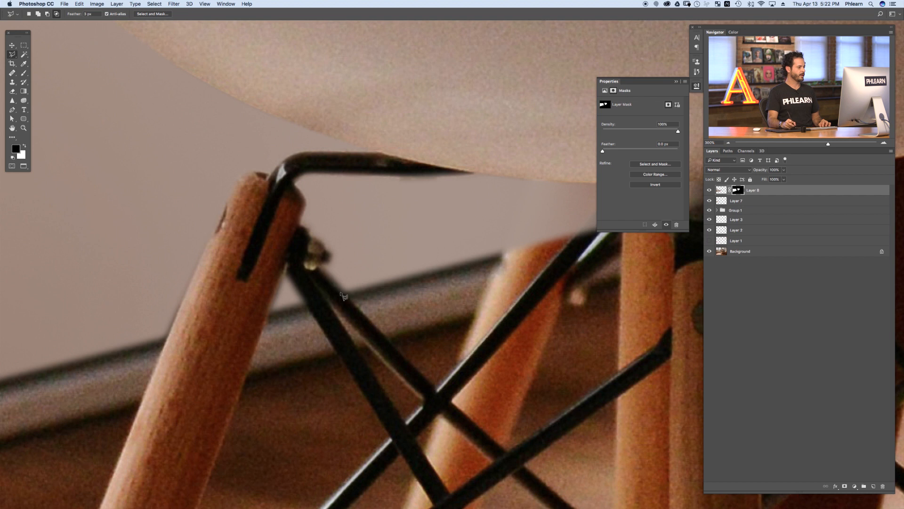
key(8)
key(4)
Step: Reselect the leg area and fill it with white on the mask, then deselect
key(super+shift+d)
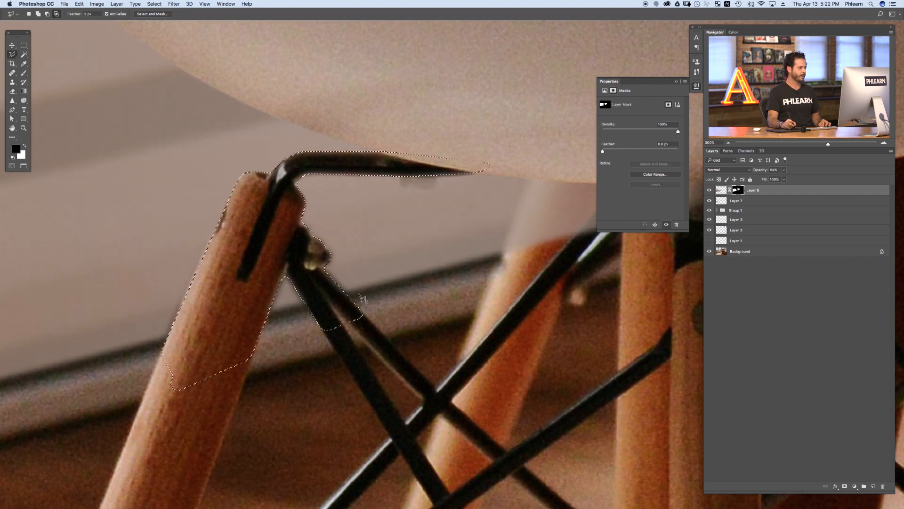
key(BackSpace)
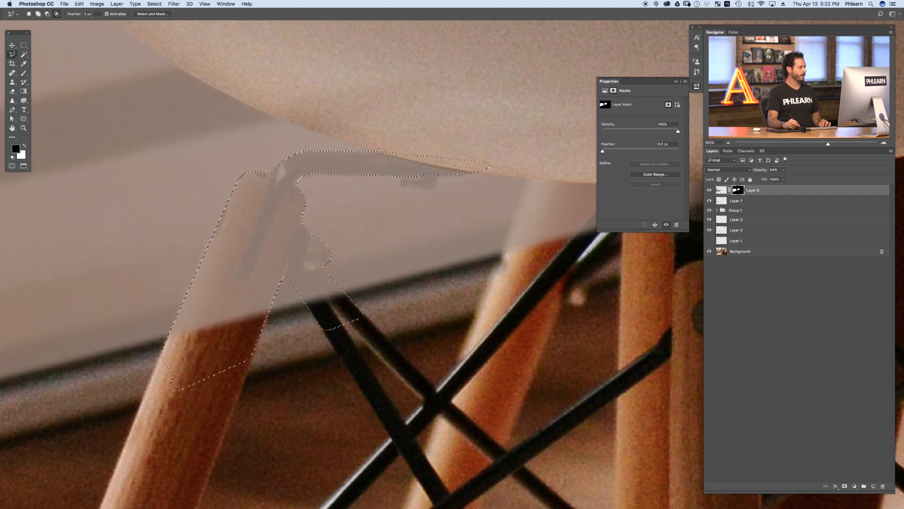
key(Return)
text(1)
key(super+d)
Step: Trace a new Polygonal Lasso selection around the front leg and bracket tip
drag(178, 319, 181, 330)
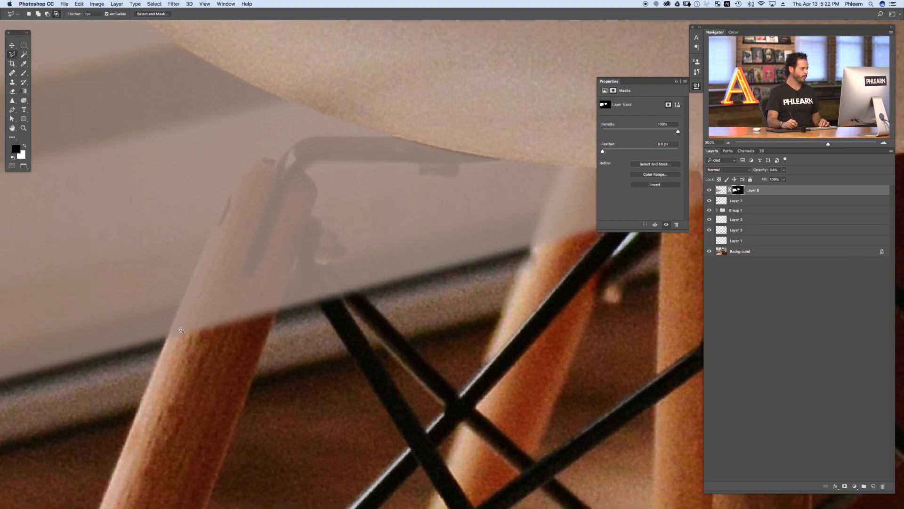
click(162, 352)
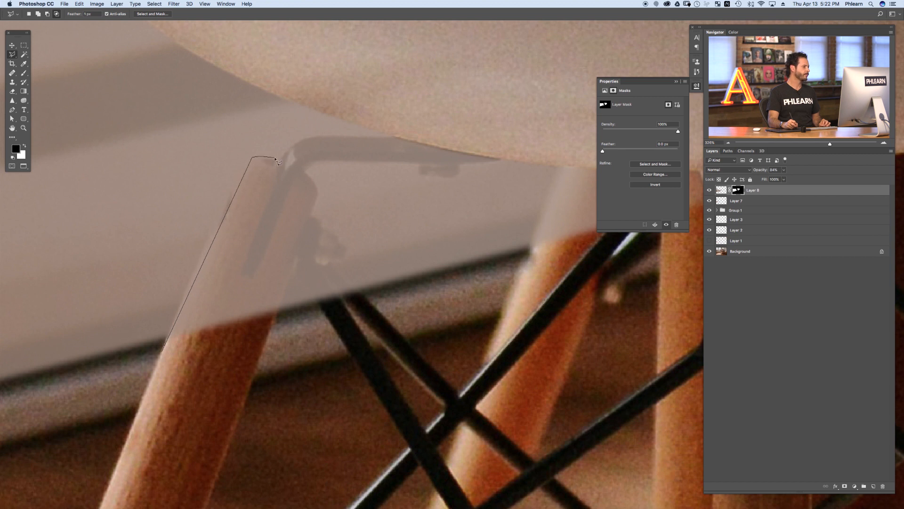
click(309, 136)
click(414, 136)
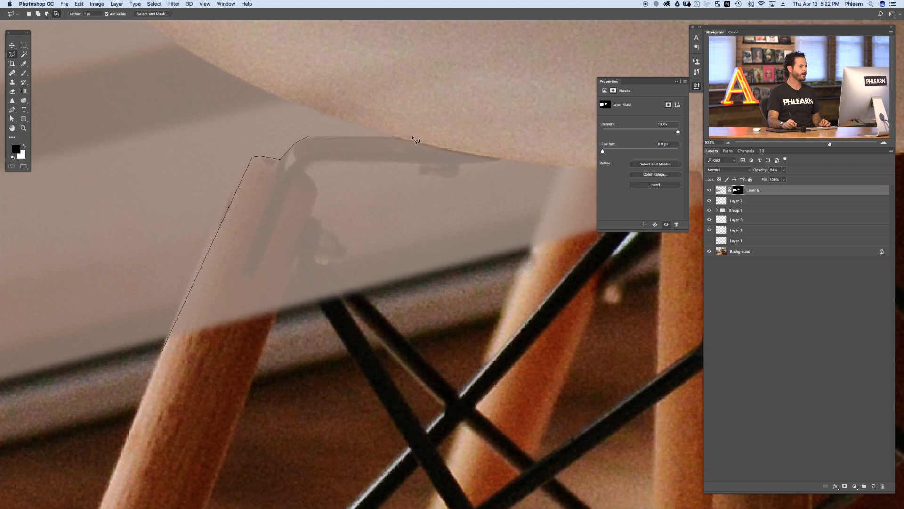
click(466, 164)
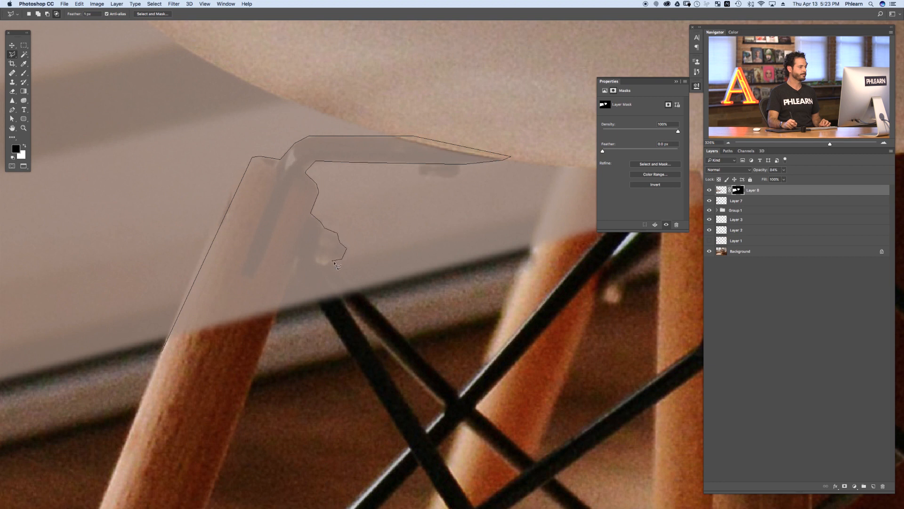
click(393, 326)
click(350, 352)
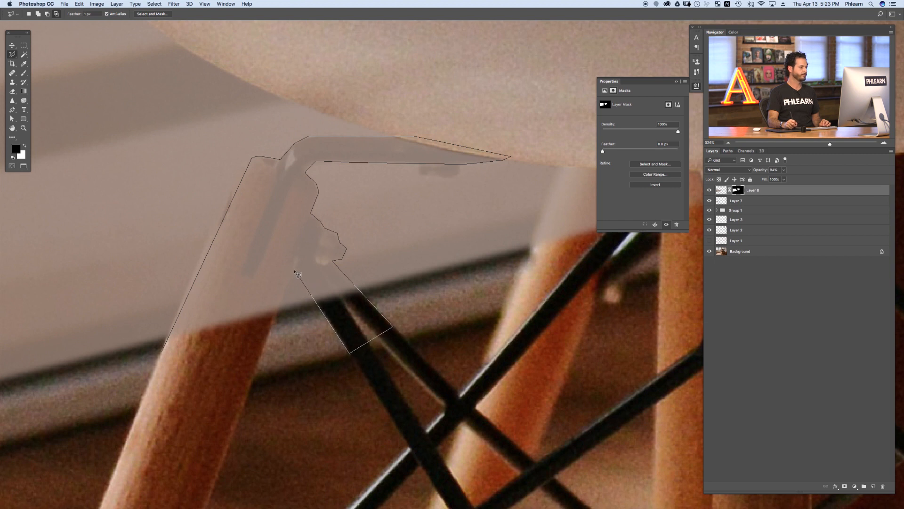
click(251, 375)
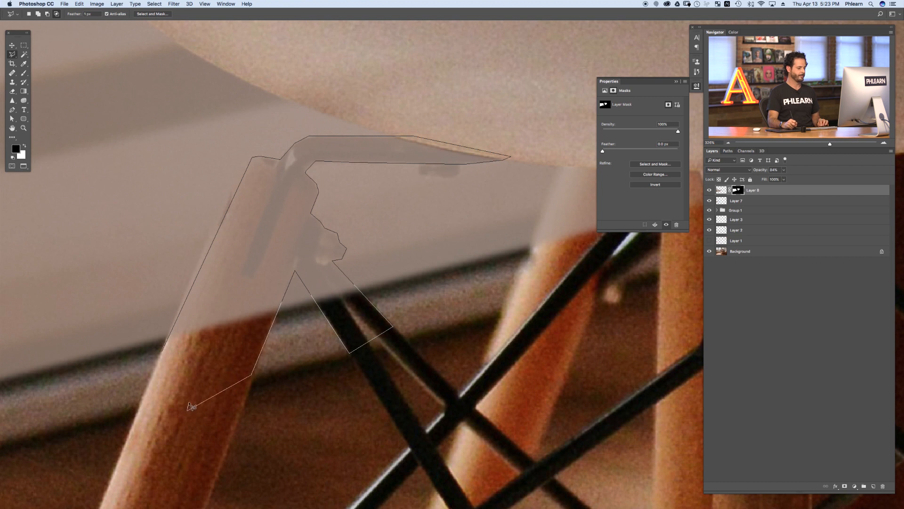
double_click(189, 409)
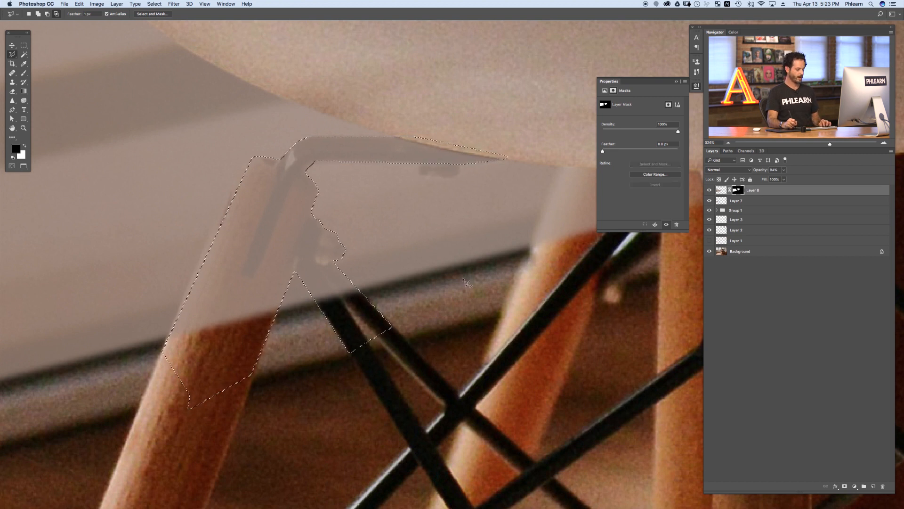
Step: Fill the new leg selection on the mask with black and deselect it
click(79, 3)
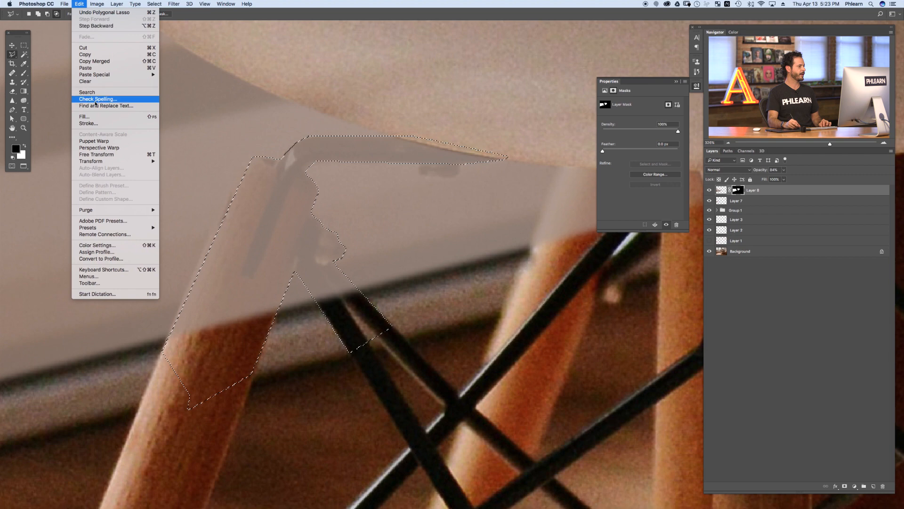
click(95, 117)
click(234, 79)
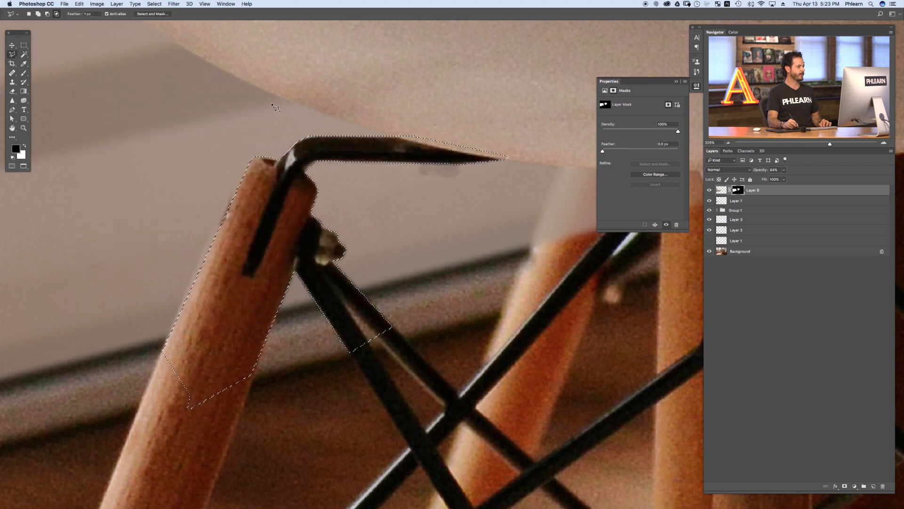
key(super+d)
Step: Trace a Polygonal Lasso selection around the chair base and seat underside, and fill it with black on the mask
scroll(382, 259, right, 8)
scroll(381, 259, up, 3)
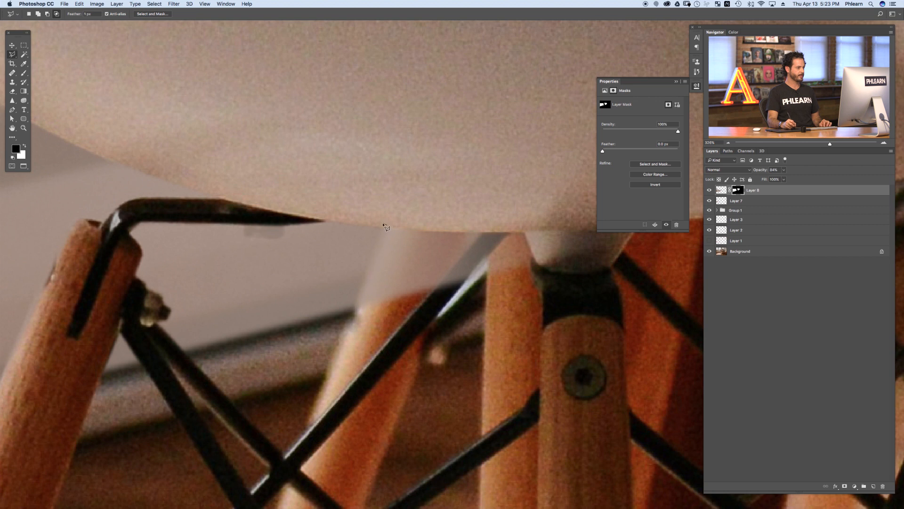
click(335, 359)
click(523, 295)
scroll(605, 282, right, 11)
scroll(606, 283, up, 2)
click(480, 299)
click(464, 157)
double_click(331, 134)
key(shift+BackSpace)
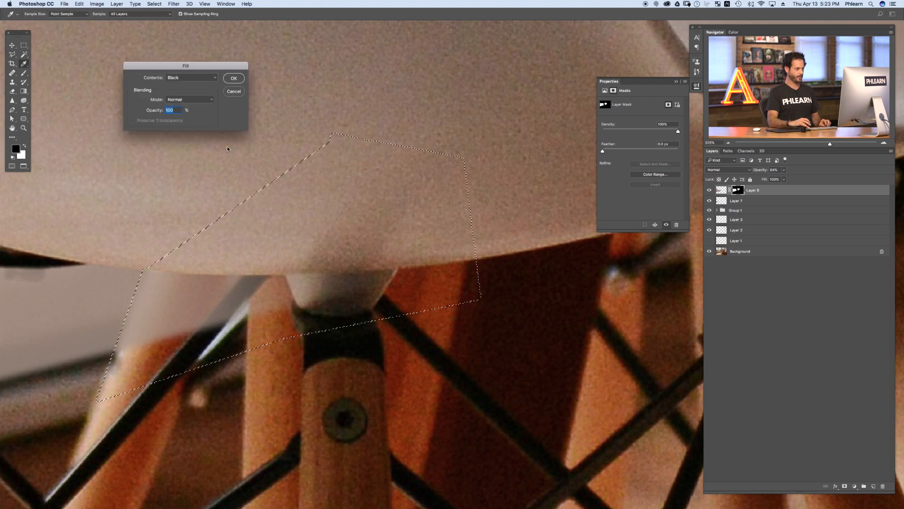
key(Return)
Step: Hide and show the masked layer to inspect the gap between the chair seat and the table leg
scroll(139, 348, right, 10)
scroll(140, 348, up, 2)
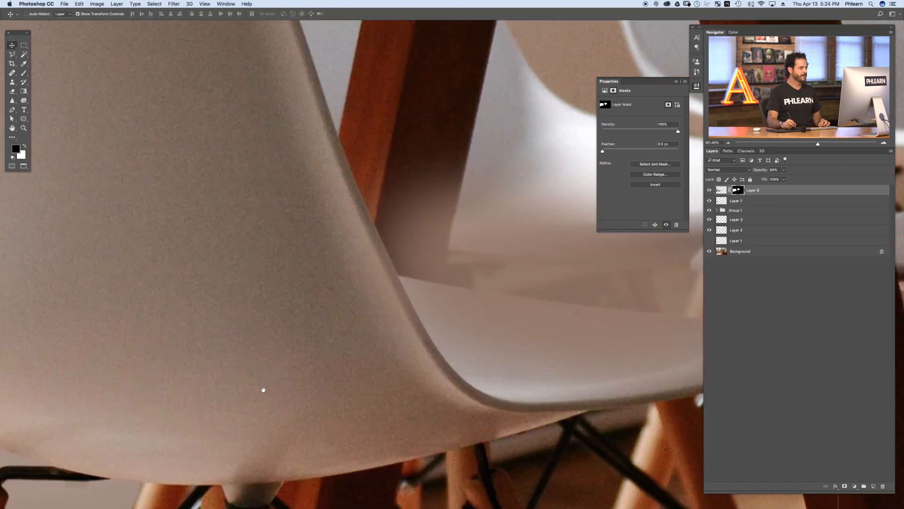
drag(263, 390, 179, 435)
drag(325, 353, 266, 323)
drag(361, 302, 376, 302)
click(710, 190)
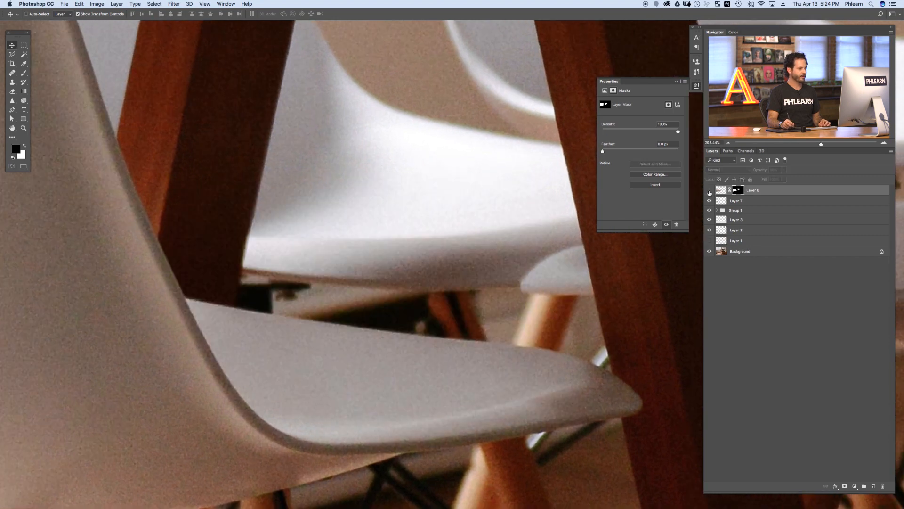
drag(472, 323, 449, 326)
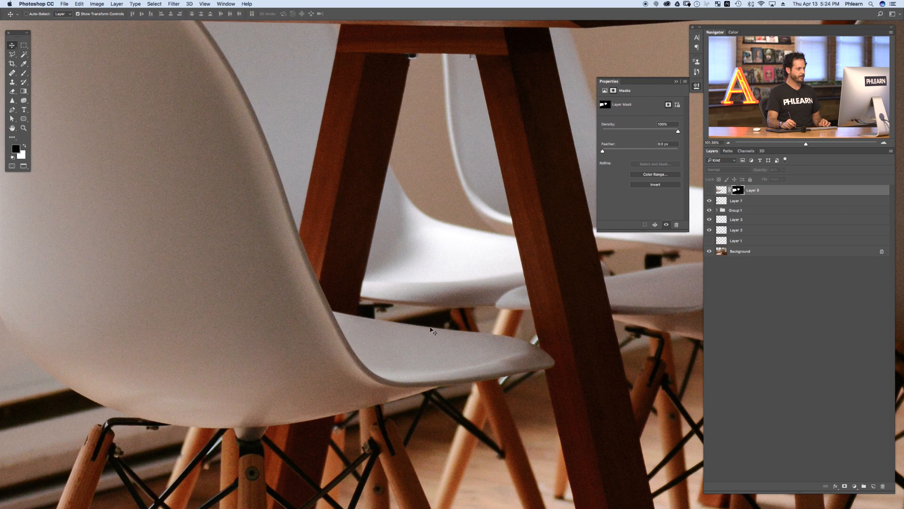
drag(418, 307, 438, 311)
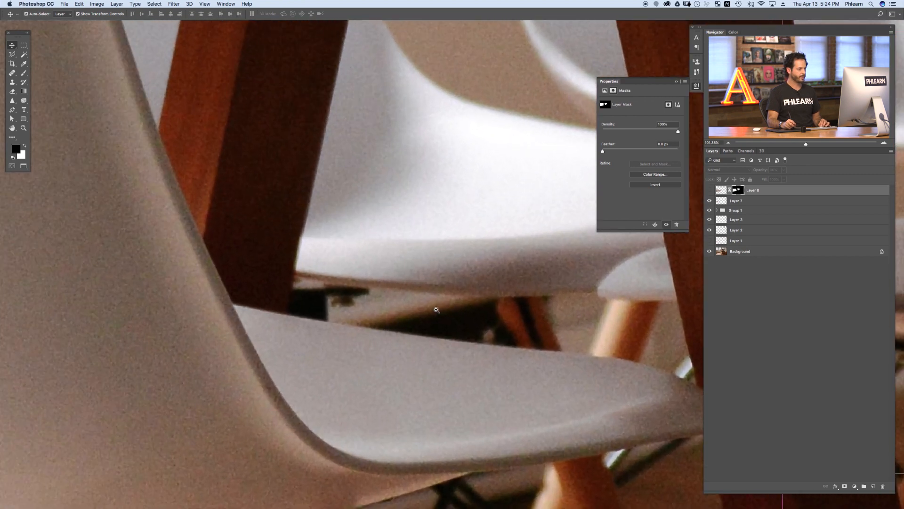
click(710, 190)
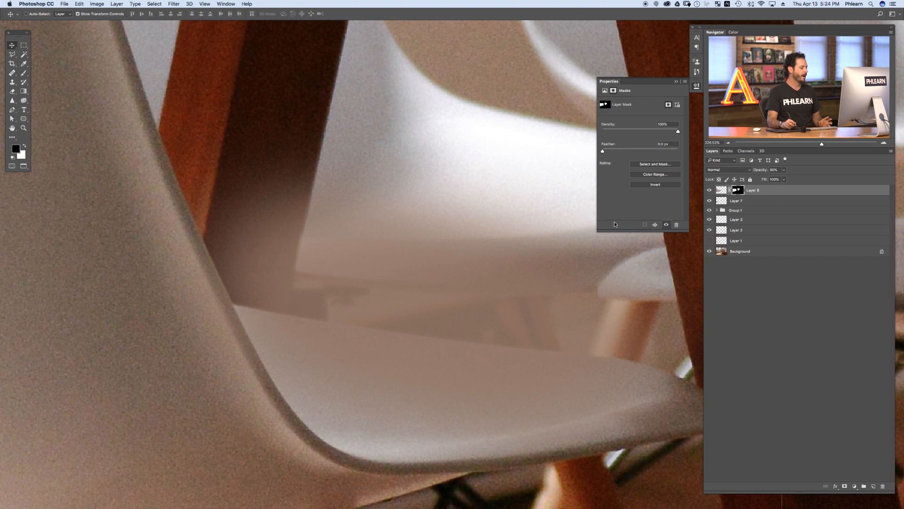
Step: Trace a Polygonal Lasso selection around the gap beneath the chair seat with the masked layer hidden
click(12, 55)
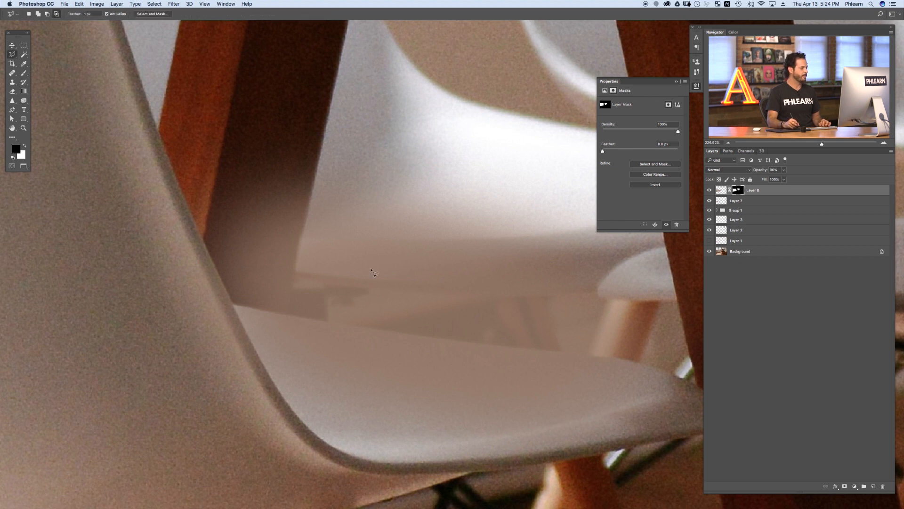
click(709, 190)
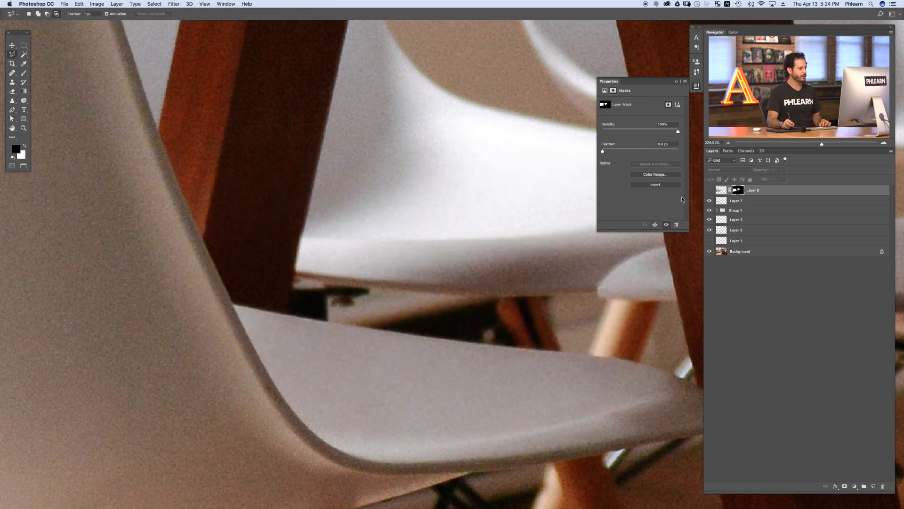
click(294, 275)
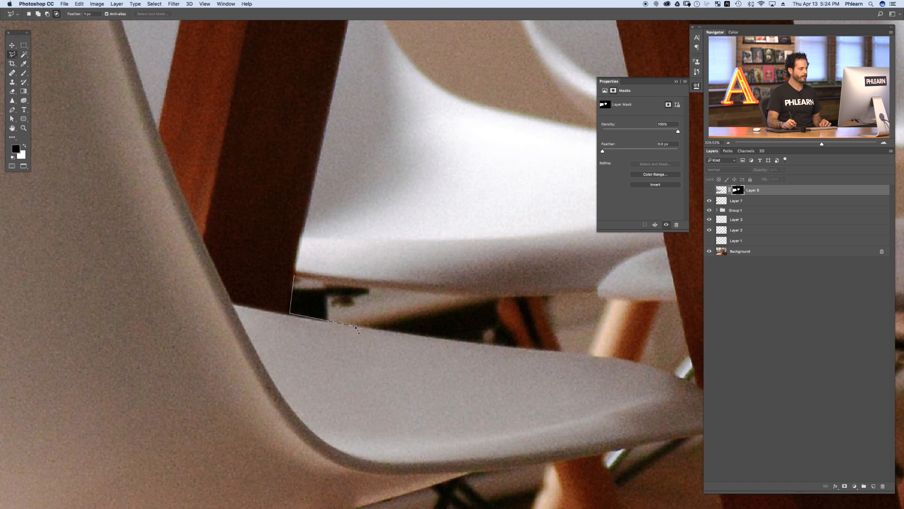
click(523, 348)
click(493, 296)
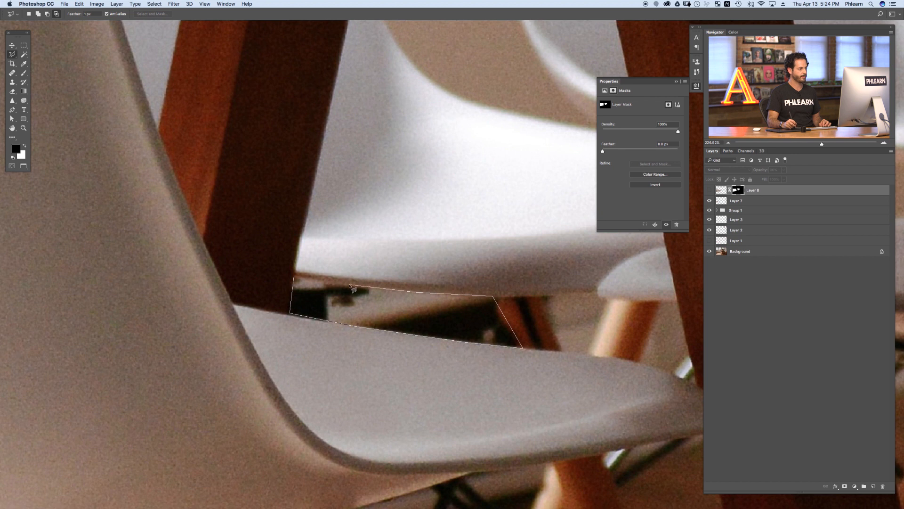
click(298, 280)
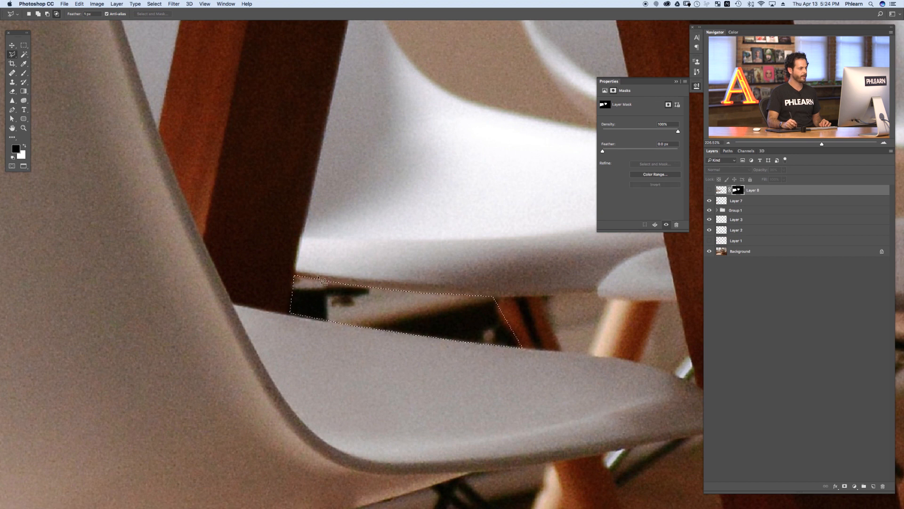
click(710, 190)
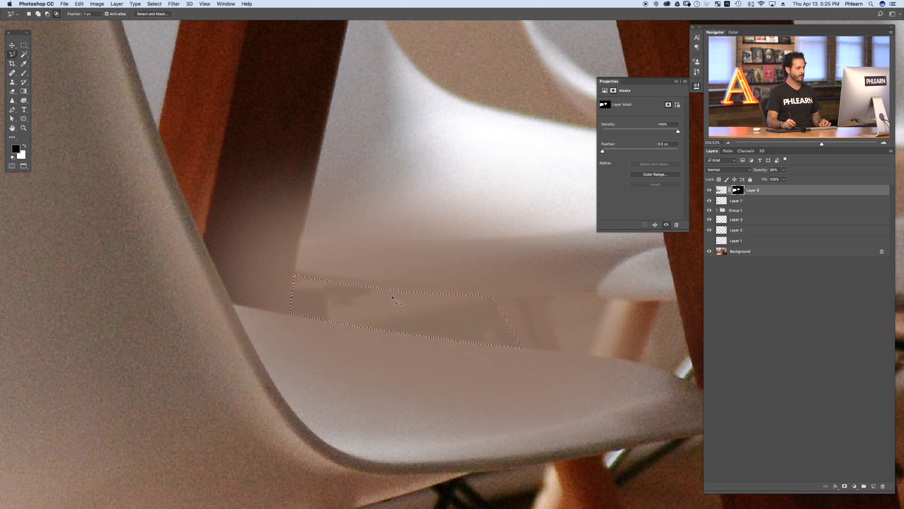
Step: Invert the selection, brush black on the mask around the gap, then deselect
click(154, 3)
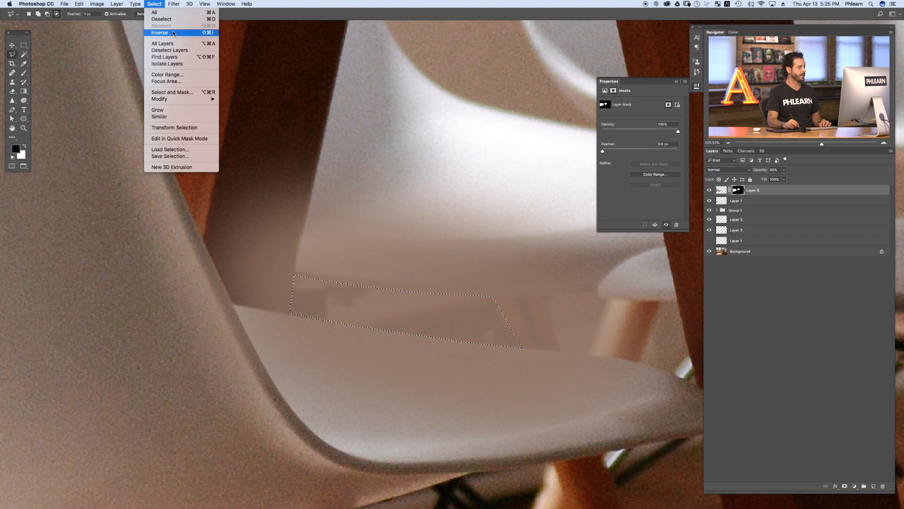
click(174, 32)
key(super+1)
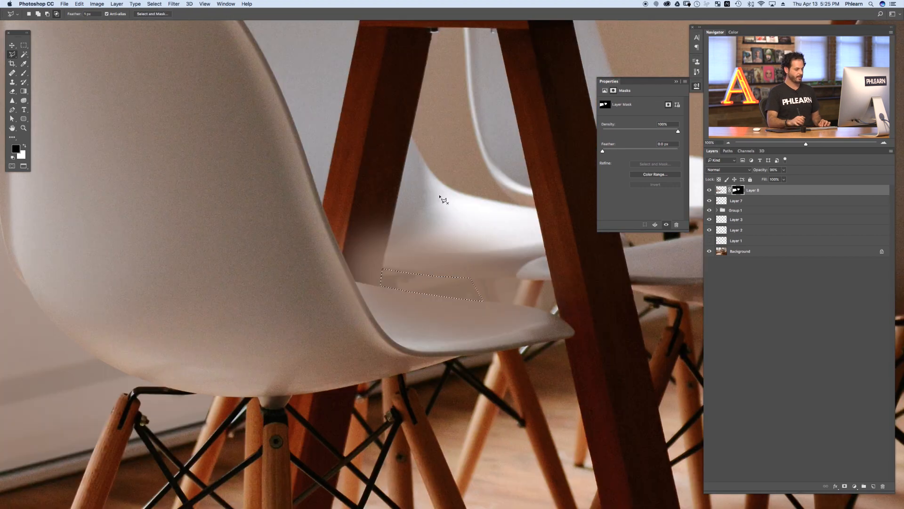
key(b)
mouse_move(409, 238)
mouse_down()
mouse_move(379, 249)
mouse_move(367, 231)
mouse_up()
drag(363, 297, 345, 177)
mouse_move(421, 245)
mouse_down()
mouse_move(411, 306)
mouse_move(480, 313)
mouse_move(534, 257)
mouse_move(467, 310)
mouse_move(443, 304)
mouse_move(434, 256)
mouse_up()
key(ctrl+d)
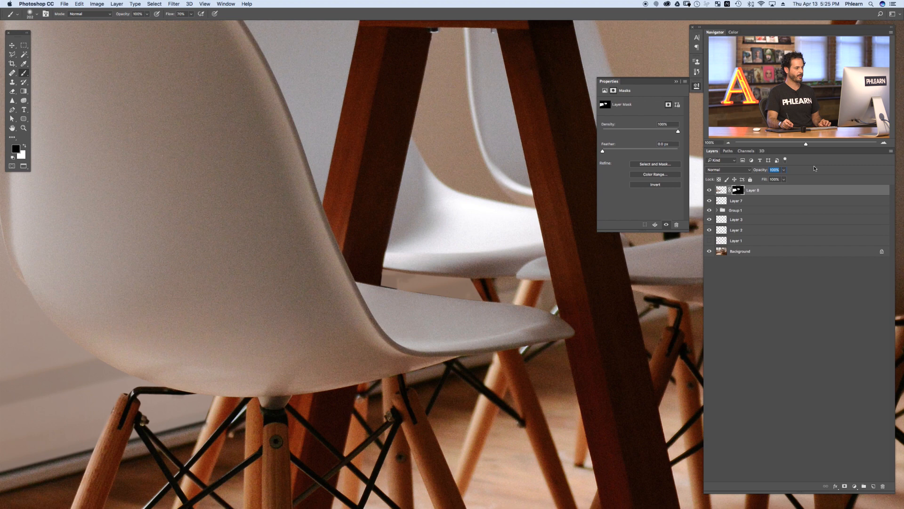
Step: Brush black on the mask along the seat edge above the gap and switch the foreground to white
super+click(429, 286)
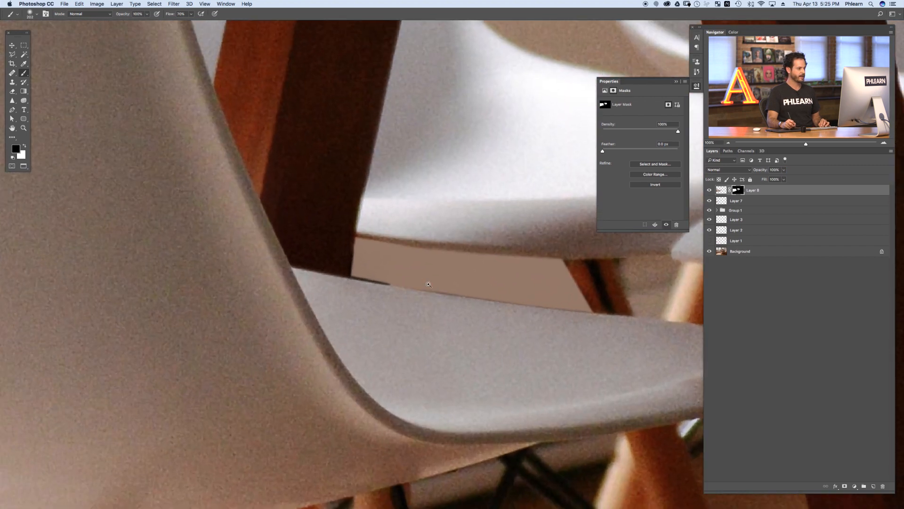
mouse_move(396, 274)
mouse_down()
mouse_move(324, 267)
mouse_move(372, 269)
mouse_move(366, 278)
mouse_move(379, 282)
mouse_move(359, 280)
mouse_up()
key(x)
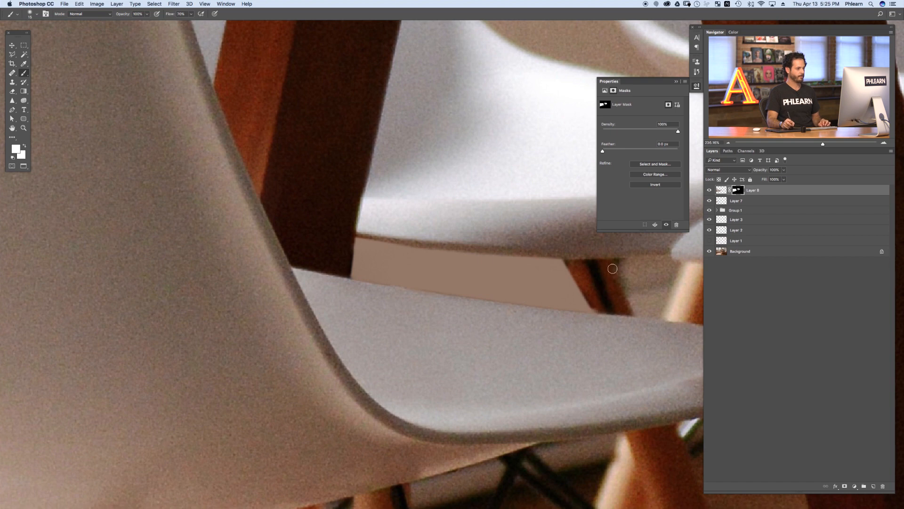
Step: Zoom out and toggle the masked layer on and off to compare the whole photo
key(super+minus)
key(super+minus)
key(super+minus)
key(super+minus)
key(super+minus)
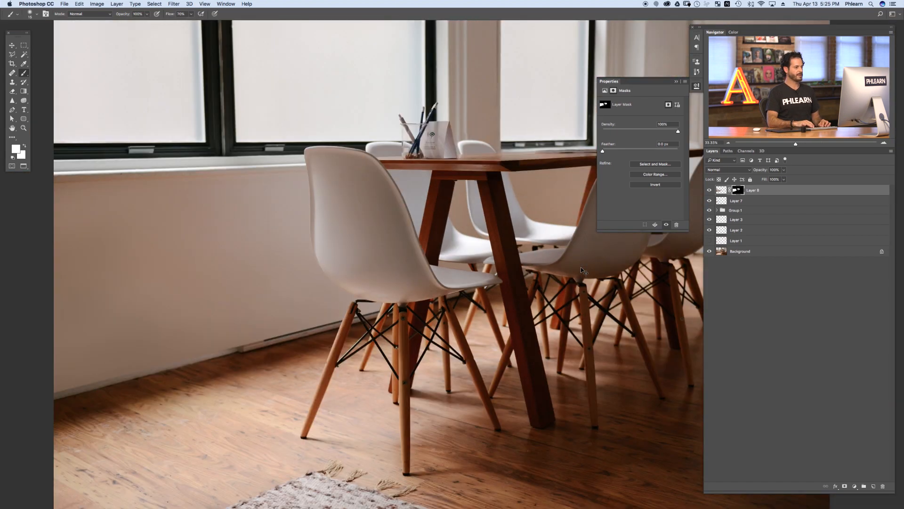
key(super+minus)
click(709, 190)
click(709, 190)
click(710, 190)
click(709, 190)
click(710, 190)
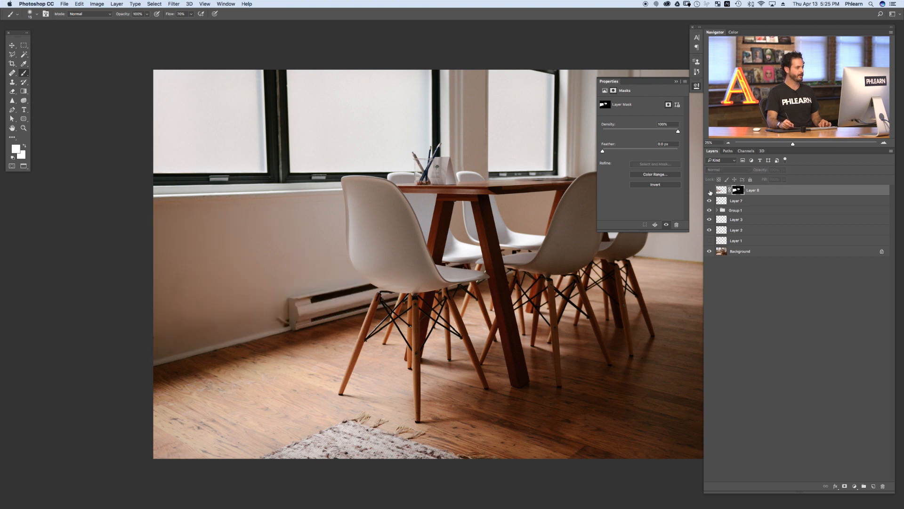
click(709, 190)
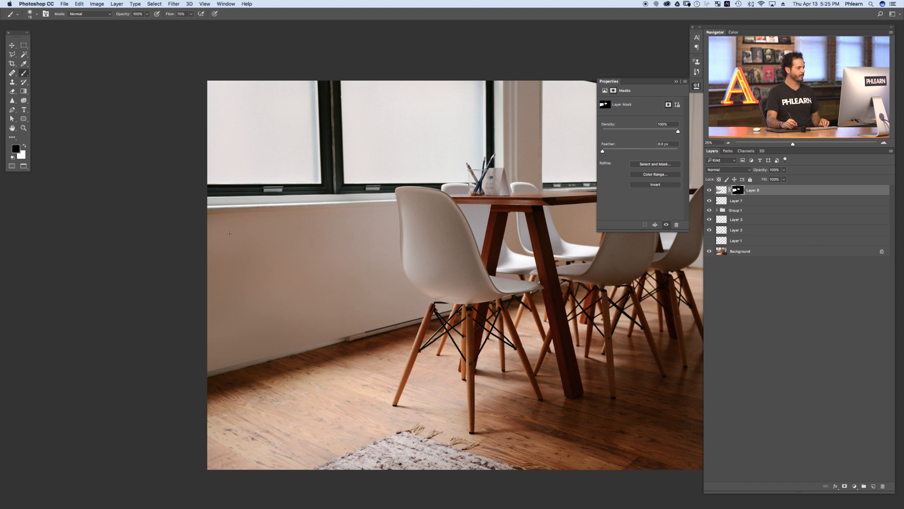
Step: On a new layer, clone wall texture with the Clone Stamp and move the patch over the baseboard heater
drag(222, 220, 260, 208)
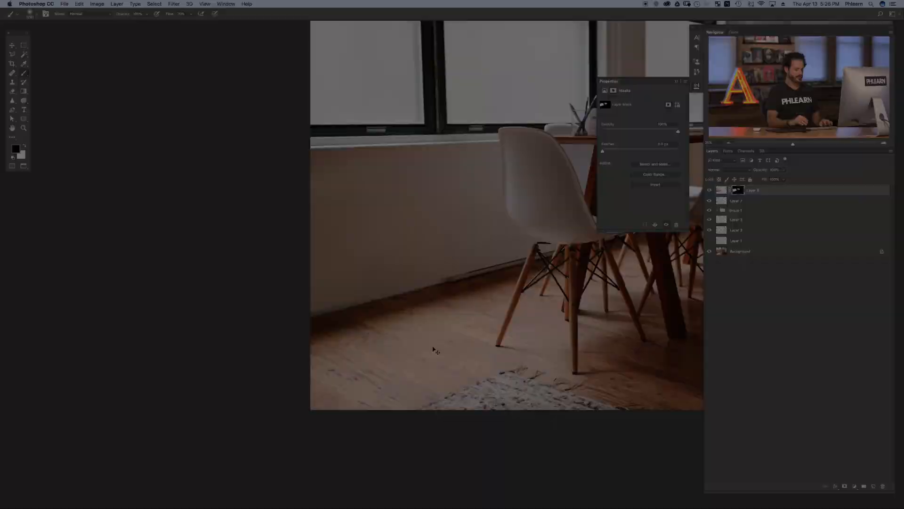
scroll(432, 347, up, 3)
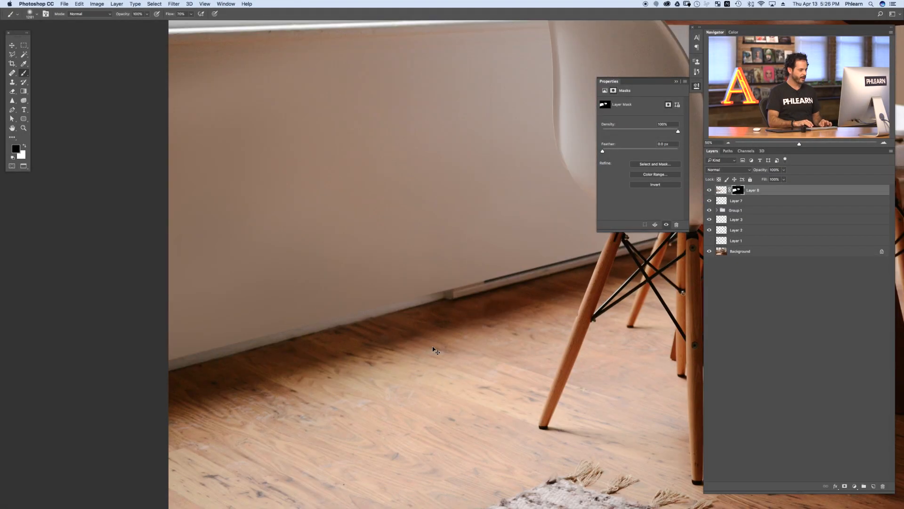
drag(349, 319, 315, 319)
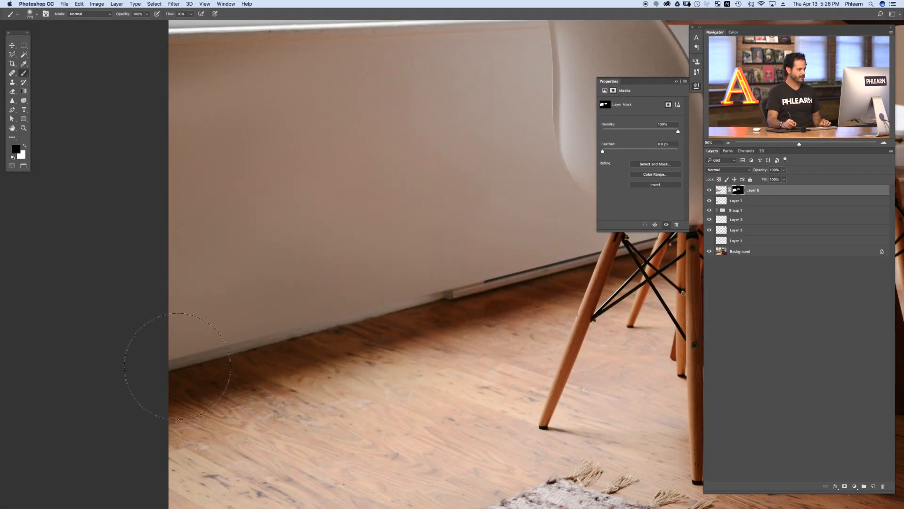
key(shift+2)
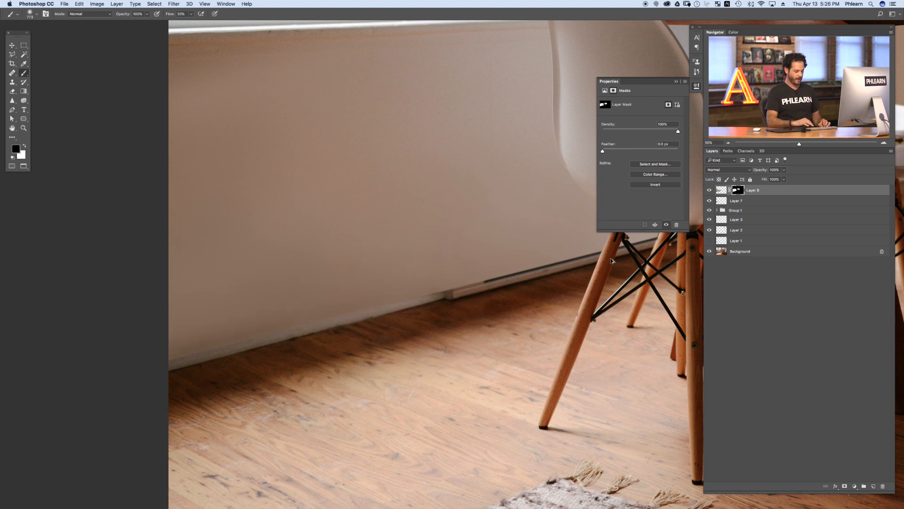
key(super+shift+alt+n)
key(s)
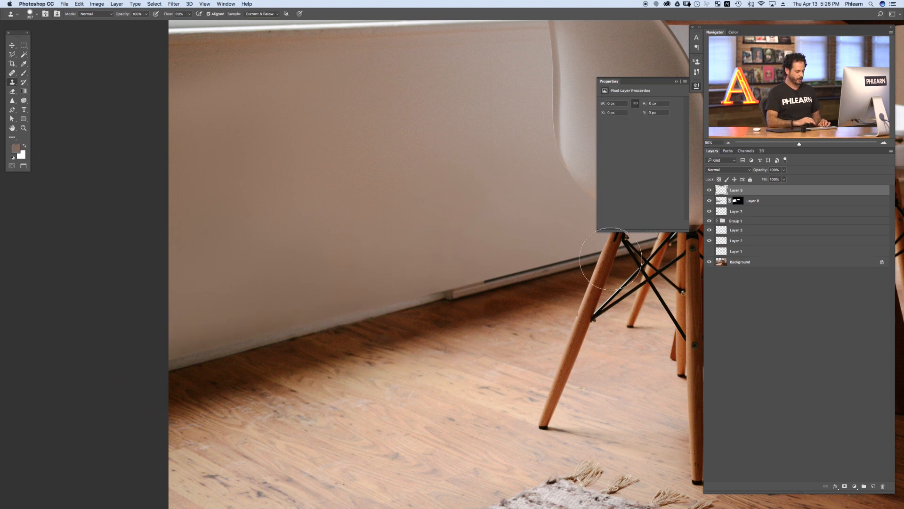
alt+click(180, 362)
mouse_move(232, 282)
mouse_down()
mouse_move(516, 209)
mouse_move(207, 293)
mouse_up()
key(v)
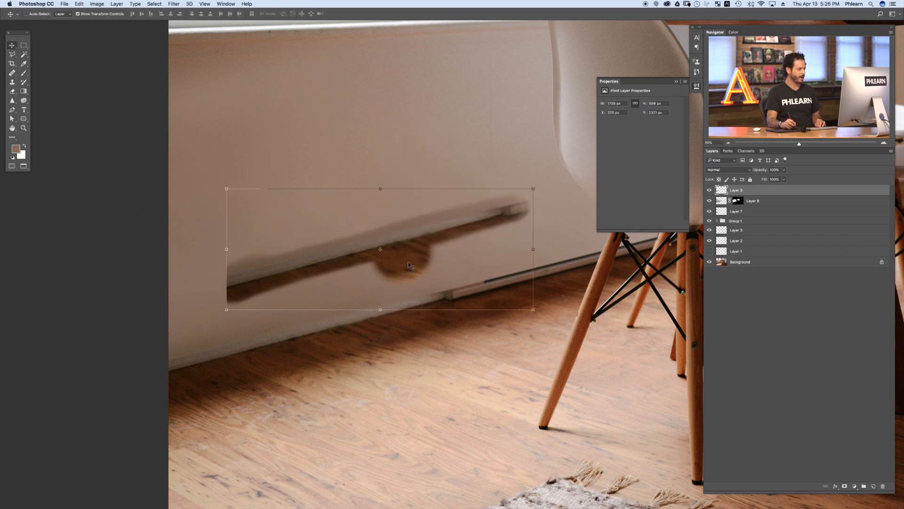
mouse_move(422, 244)
mouse_down()
mouse_move(579, 277)
mouse_move(584, 270)
mouse_move(494, 296)
mouse_up()
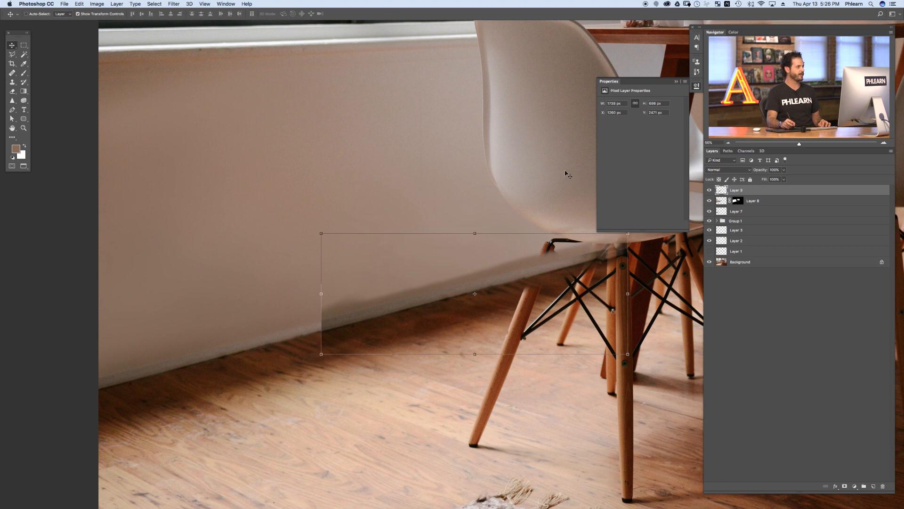
Step: Brighten the cloned patch with a Curves adjustment, raising input 101 to output 132
click(96, 5)
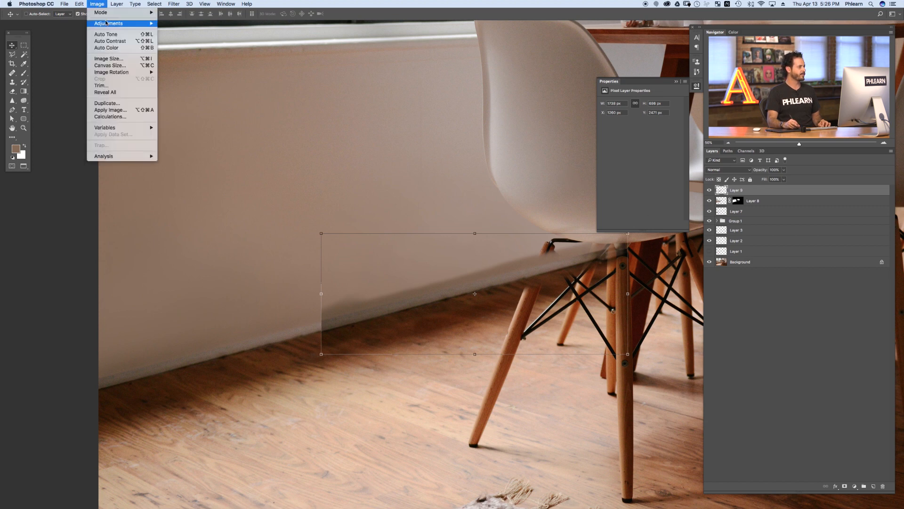
mouse_move(106, 23)
click(174, 37)
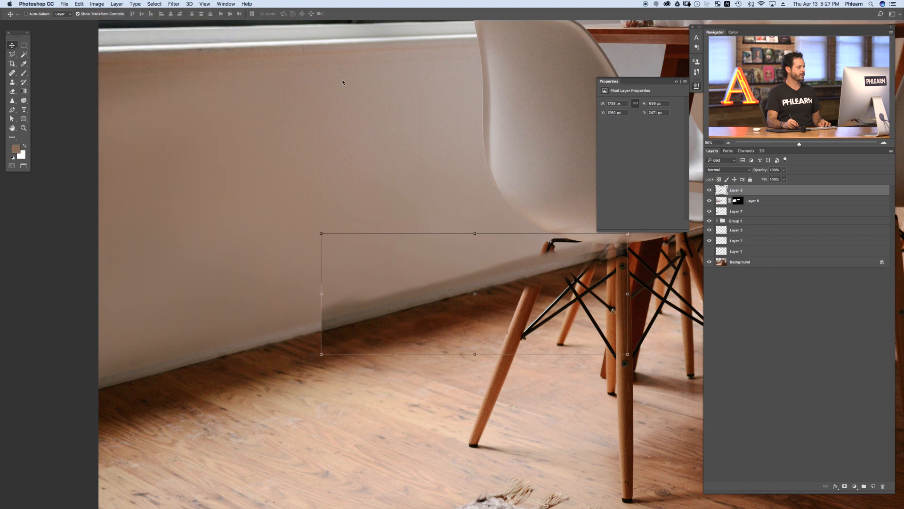
drag(126, 192, 124, 185)
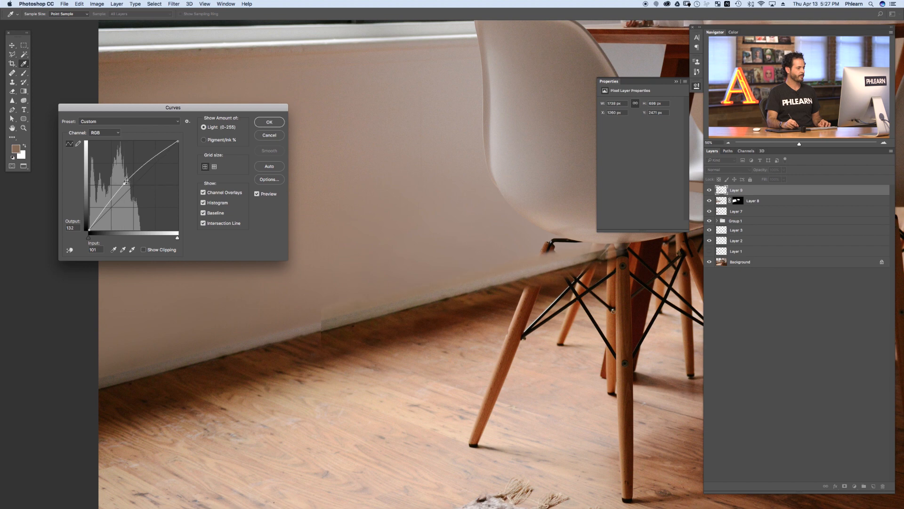
click(269, 122)
Step: Add a layer mask to the patch and brush black along its lower edge to blend it into the wall
key(v)
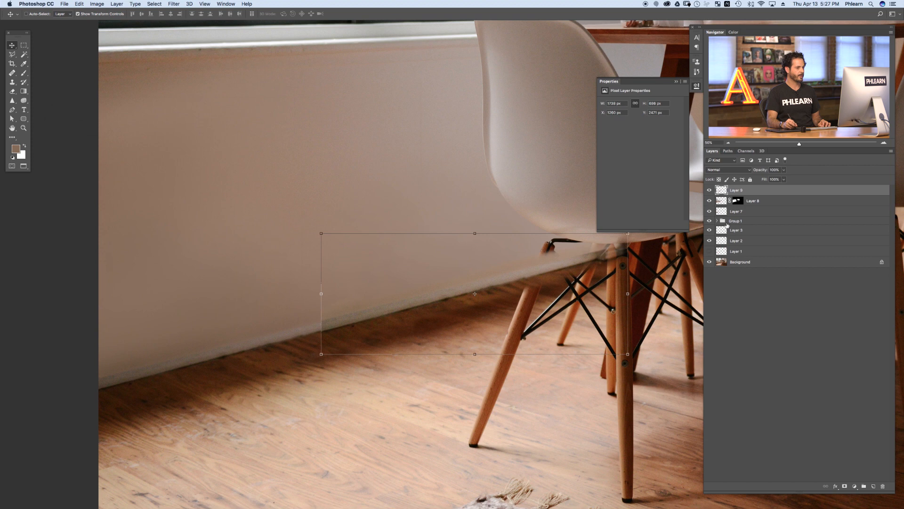
click(845, 485)
key(b)
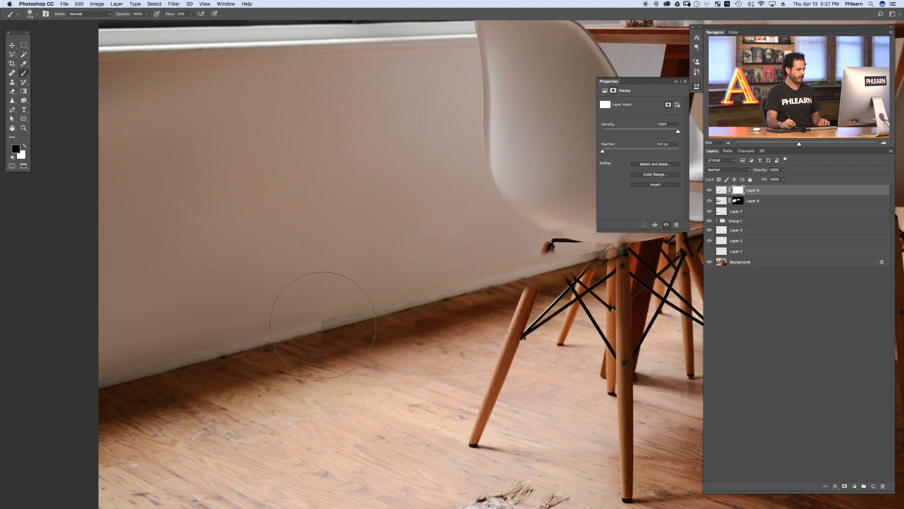
drag(326, 328, 303, 328)
mouse_move(313, 335)
mouse_down()
mouse_move(327, 318)
mouse_move(319, 321)
mouse_up()
Step: Set brush flow to 40% and paint on the patch mask near the chair to blend the edge
key(shift+4)
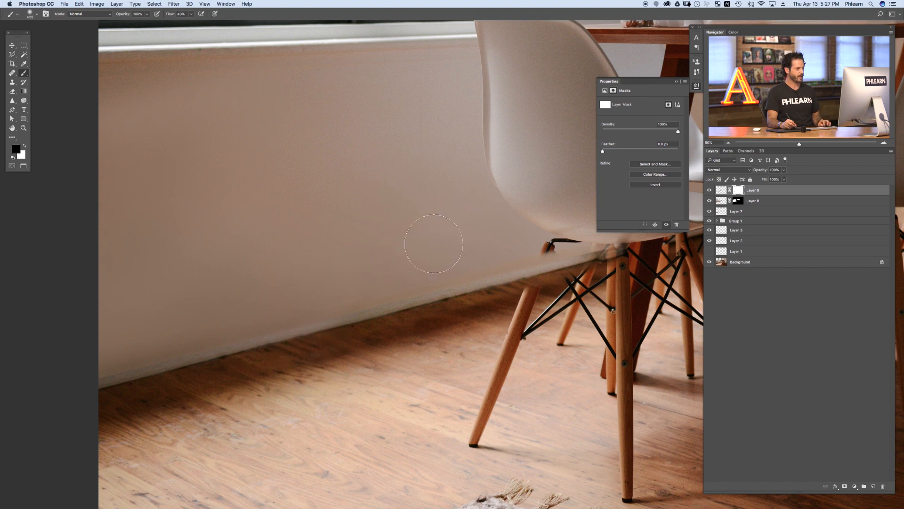
mouse_move(528, 300)
mouse_down()
mouse_move(455, 318)
mouse_move(601, 290)
mouse_move(568, 289)
mouse_move(595, 283)
mouse_move(514, 337)
mouse_up()
mouse_move(550, 296)
mouse_down()
mouse_move(518, 408)
mouse_move(503, 304)
mouse_up()
mouse_move(572, 277)
mouse_down()
mouse_move(576, 303)
mouse_move(566, 260)
mouse_move(534, 301)
mouse_up()
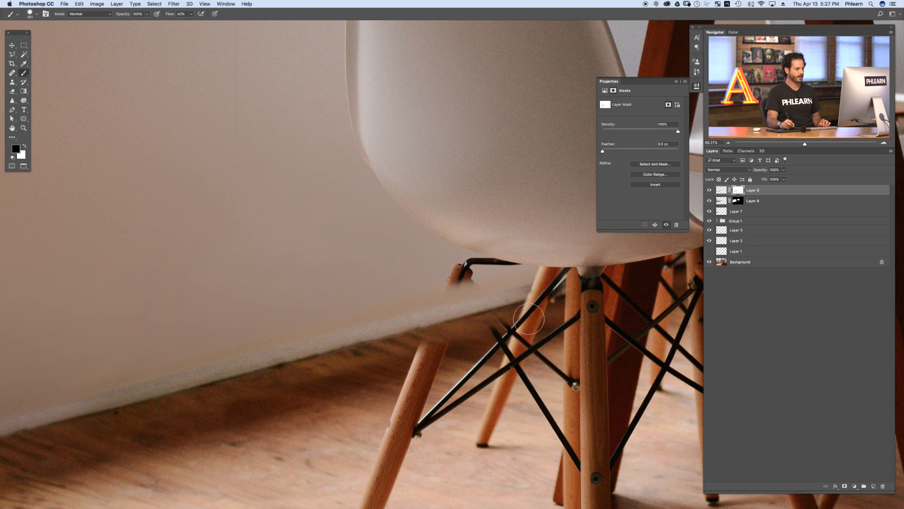
Step: Paint black on the patch mask along the chair leg and wire frame to refine the blend
drag(442, 320, 440, 320)
drag(454, 284, 443, 318)
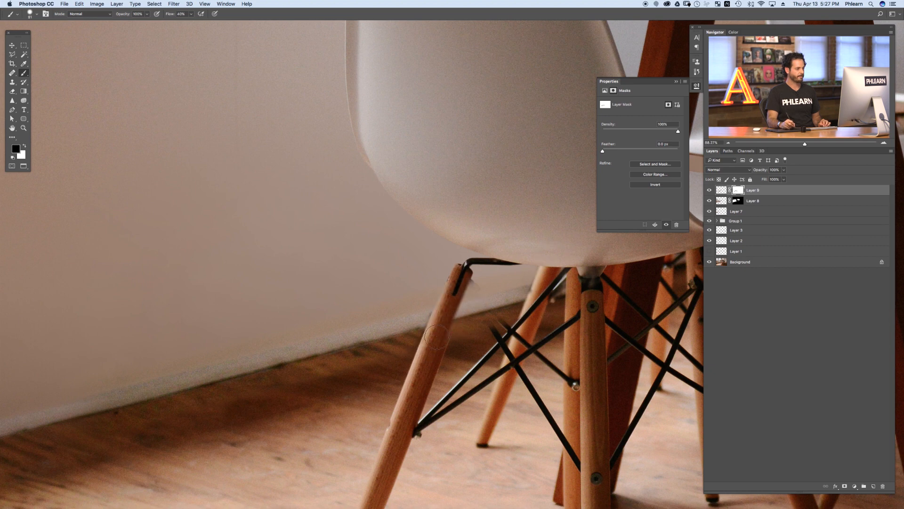
drag(479, 306, 508, 305)
mouse_move(475, 281)
mouse_down()
mouse_move(494, 301)
mouse_move(488, 313)
mouse_move(502, 333)
mouse_move(458, 263)
mouse_move(488, 283)
mouse_up()
key(x)
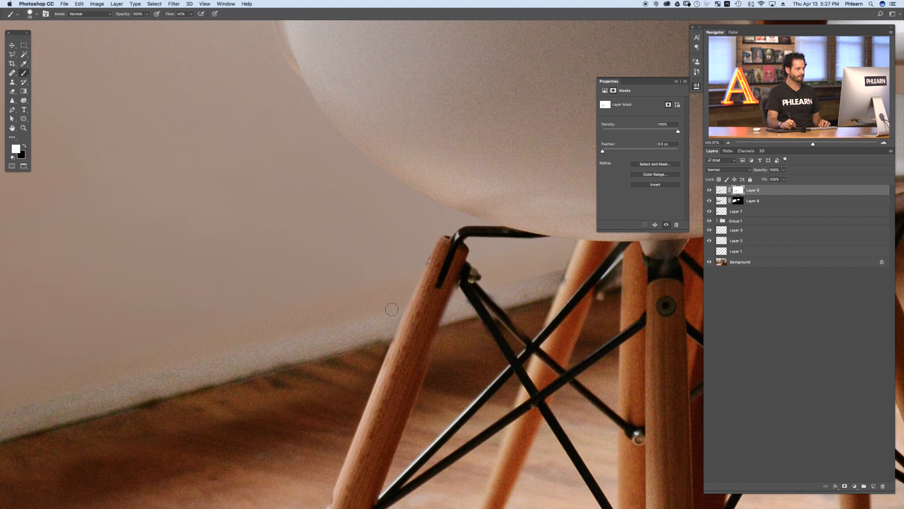
key(x)
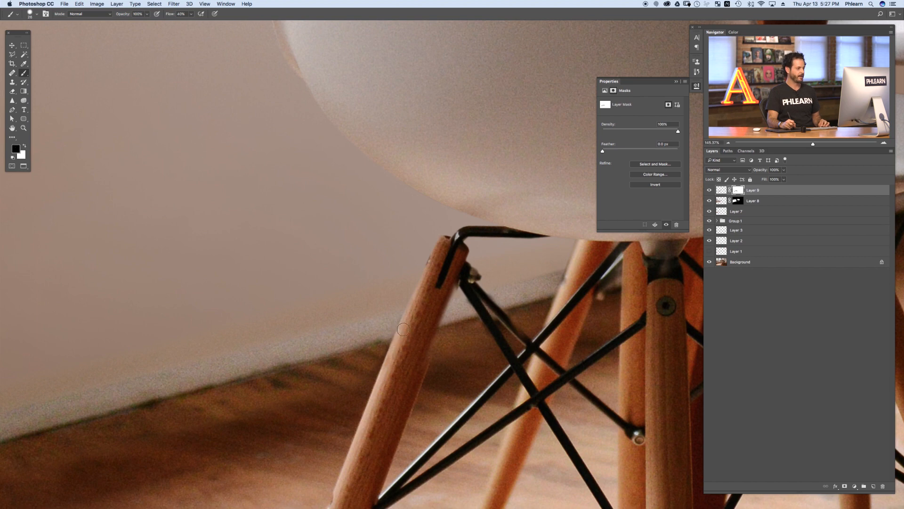
drag(414, 329, 365, 363)
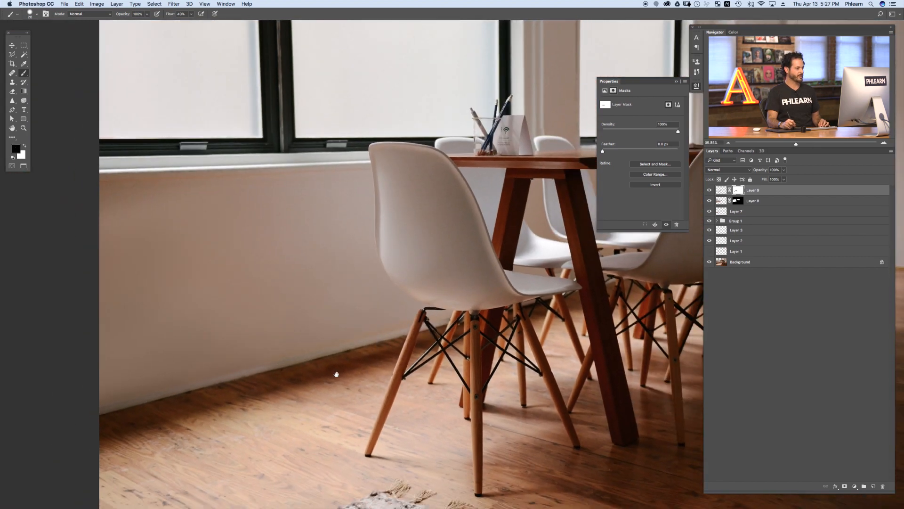
Step: Toggle the visibility of the patch layers to compare the retouched wall with the original
click(709, 192)
click(709, 192)
click(709, 192)
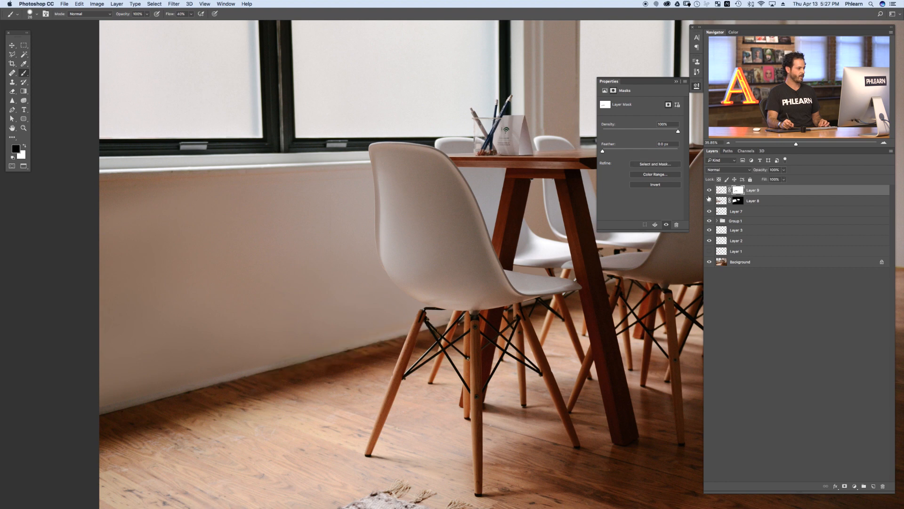
drag(308, 376, 338, 368)
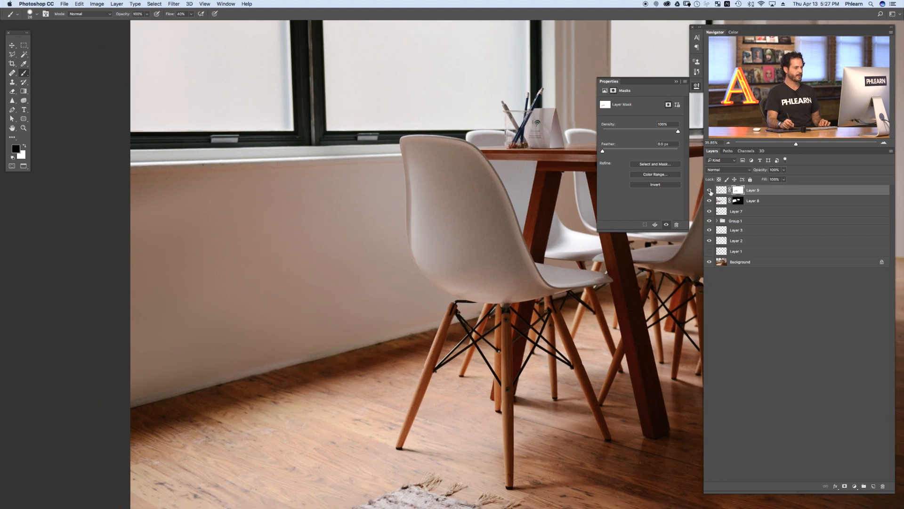
click(709, 190)
click(709, 190)
click(709, 190)
click(709, 190)
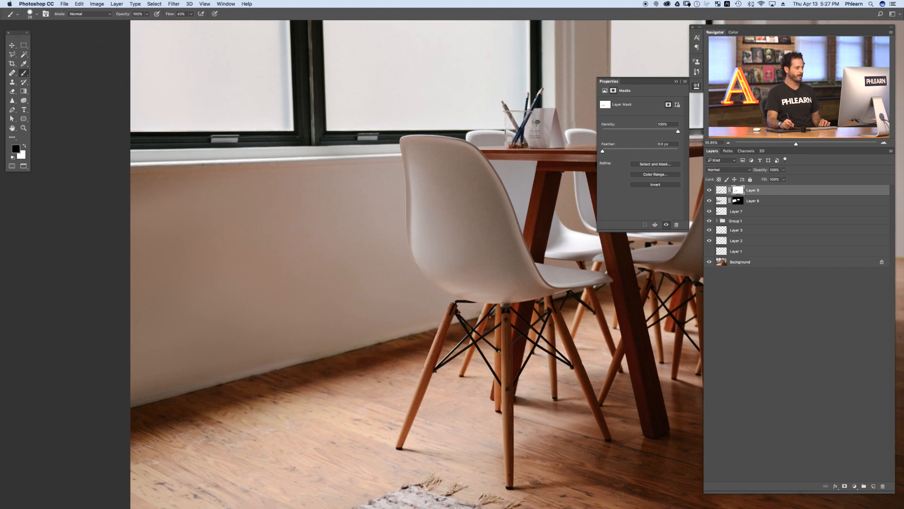
Step: Enlarge the brush and paint more of the patch mask near the chair legs to blend the wall
super+click(422, 347)
key(bracketright)
key(bracketright)
key(bracketright)
key(bracketright)
key(bracketright)
key(bracketright)
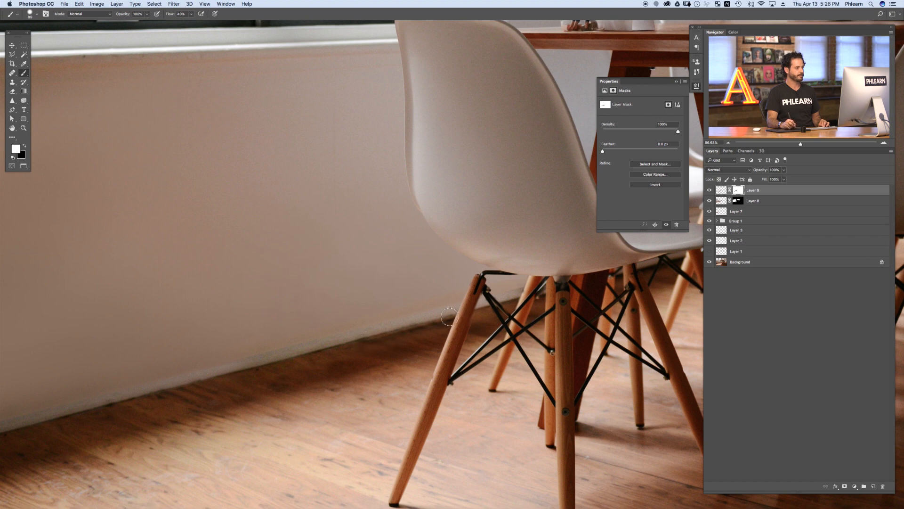
drag(481, 328, 420, 367)
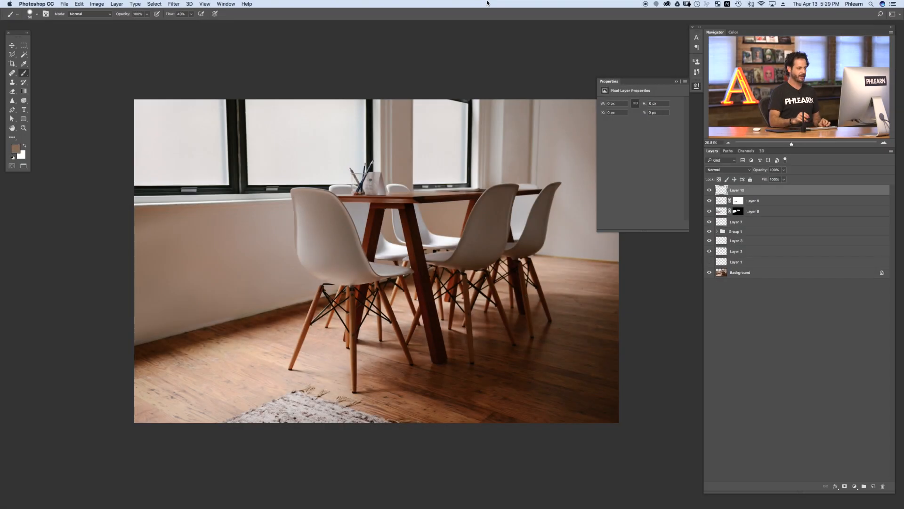
Step: Zoom in on the pencil cup and paper sign on the tabletop
drag(365, 198, 392, 263)
drag(382, 230, 402, 226)
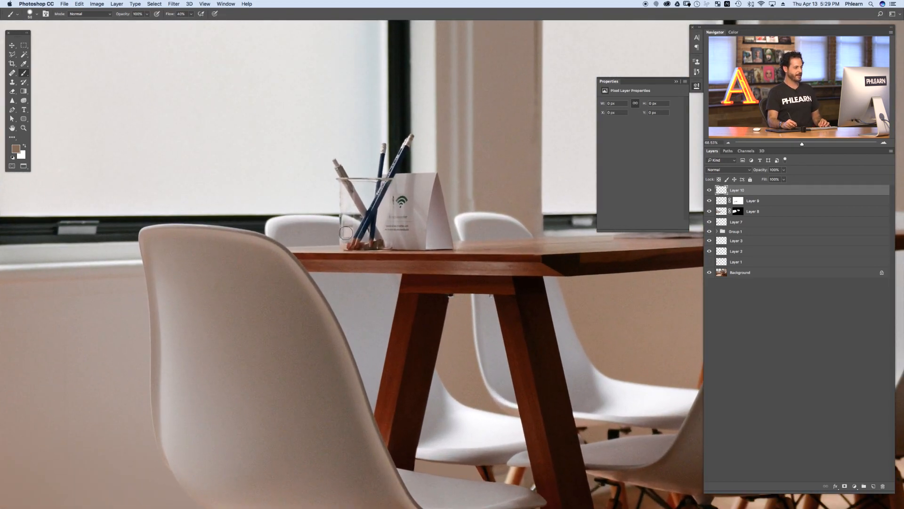
mouse_move(393, 234)
mouse_down()
mouse_move(405, 229)
mouse_move(394, 264)
mouse_up()
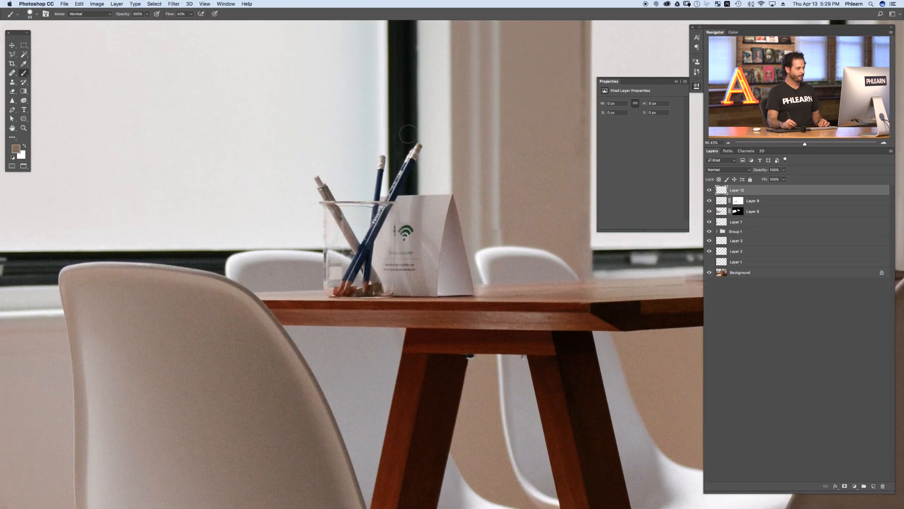
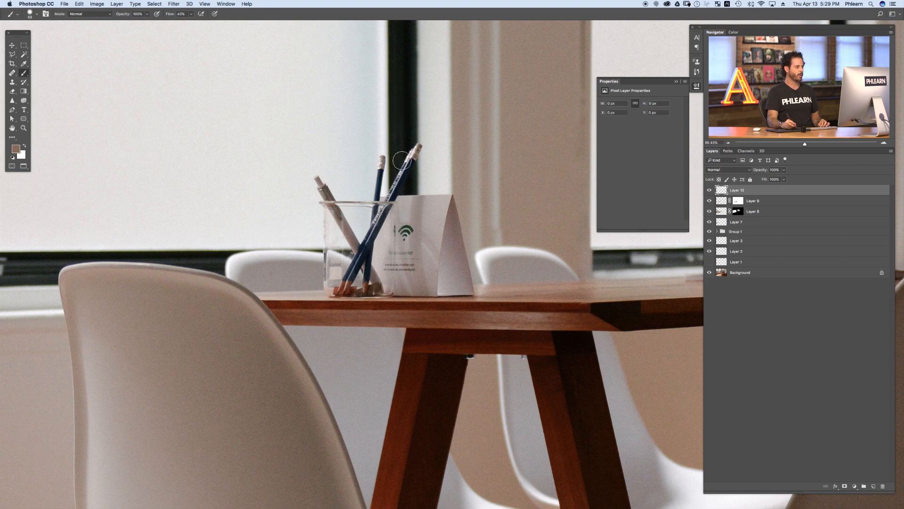
Step: Clone a block of the window onto a new layer and move it over the pencil cup area
key(super+minus)
key(super+minus)
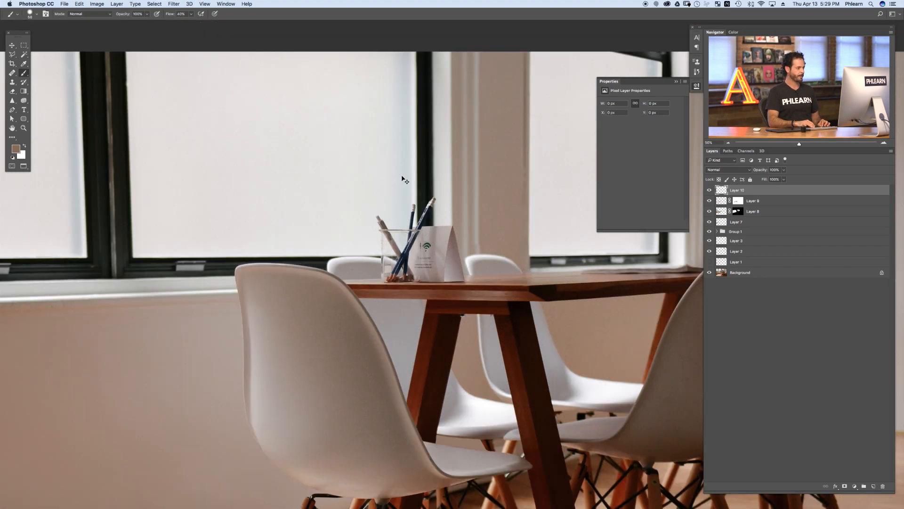
drag(349, 258, 377, 257)
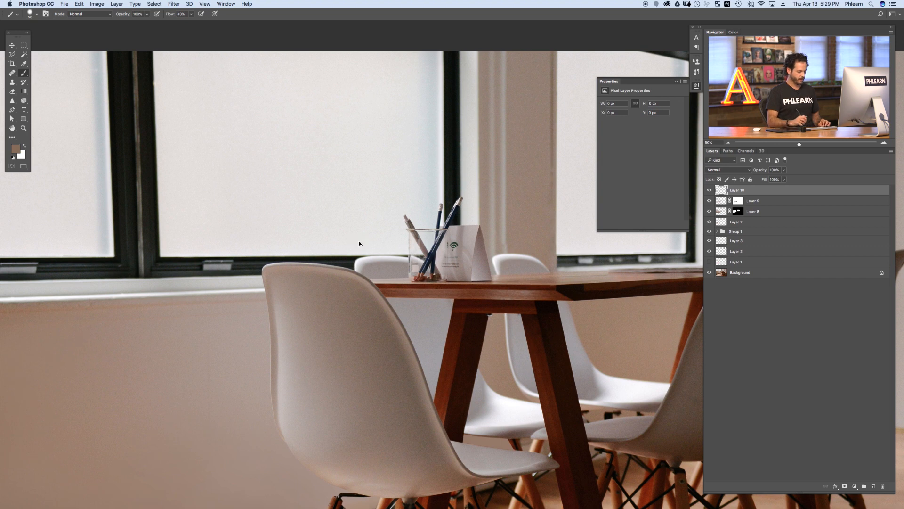
key(alt+shift+super+n)
key(s)
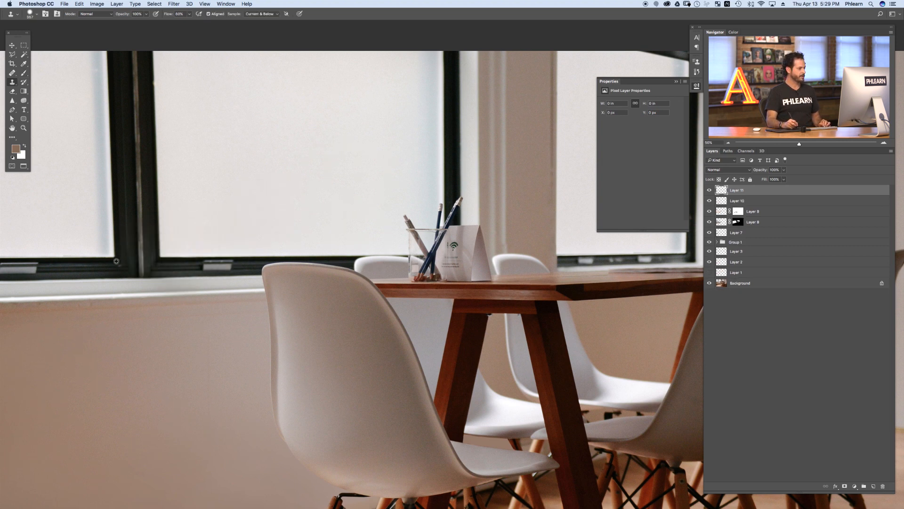
alt+click(116, 261)
mouse_move(248, 188)
mouse_down()
mouse_move(263, 205)
mouse_move(272, 204)
mouse_move(281, 170)
mouse_move(266, 156)
mouse_move(239, 194)
mouse_move(142, 201)
mouse_move(256, 168)
mouse_move(252, 131)
mouse_move(260, 180)
mouse_move(257, 159)
mouse_move(249, 169)
mouse_move(360, 43)
mouse_up()
key(v)
drag(283, 188, 468, 253)
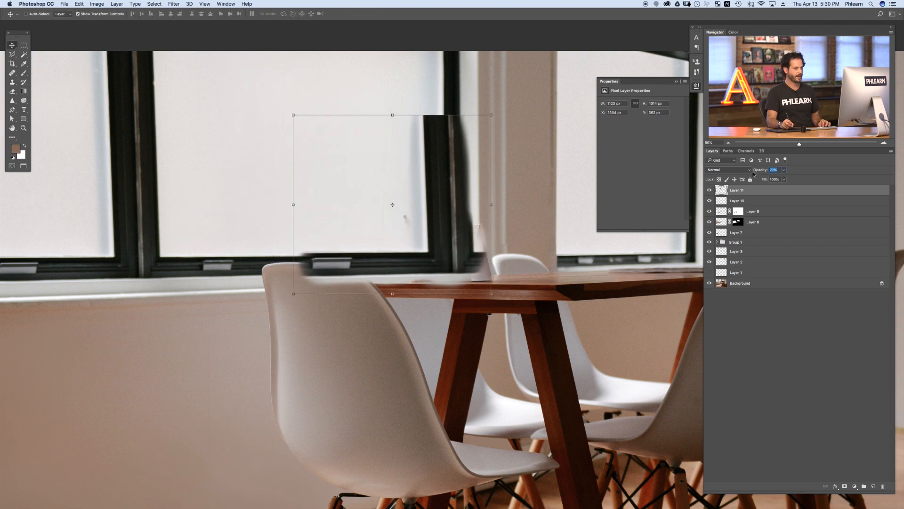
Step: Lower the window patch layer's opacity to 75% and align it with the window frame behind the cup
drag(754, 174, 754, 174)
drag(476, 243, 504, 245)
drag(423, 271, 452, 301)
key(ctrl+t)
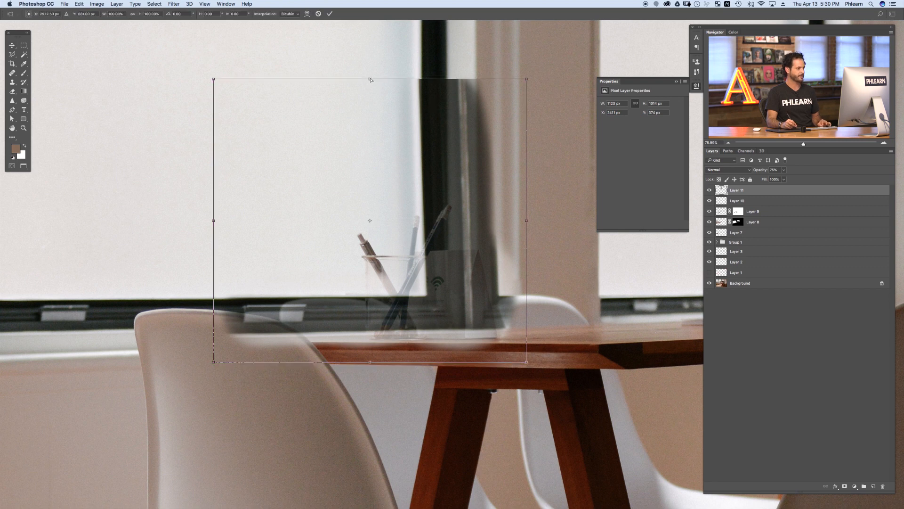
drag(373, 80, 375, 82)
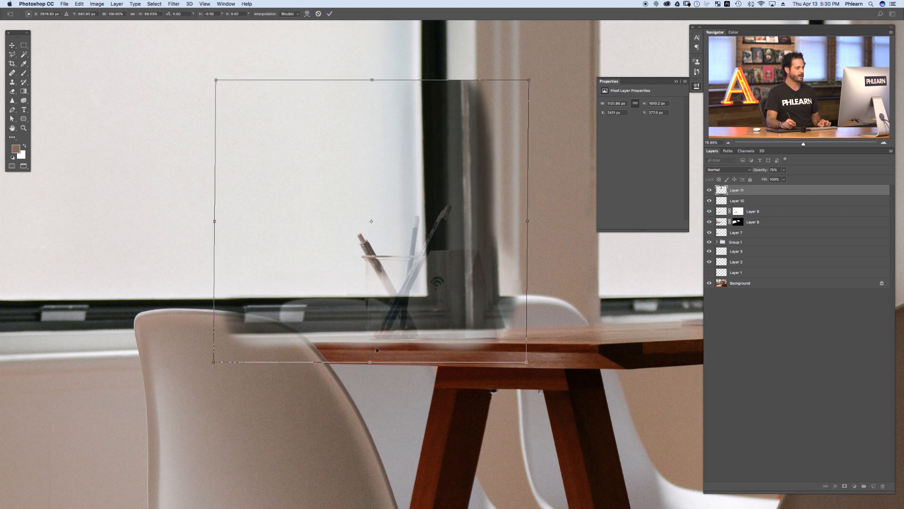
drag(370, 362, 362, 366)
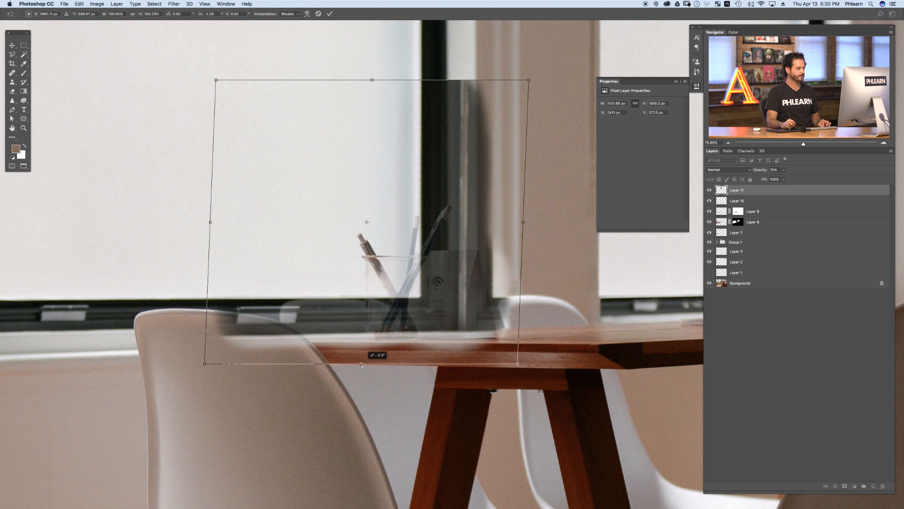
drag(362, 366, 363, 366)
key(Escape)
Step: Toggle the window patch layer's visibility to compare, and restore its opacity to 100%
click(708, 191)
click(709, 190)
click(709, 190)
click(709, 190)
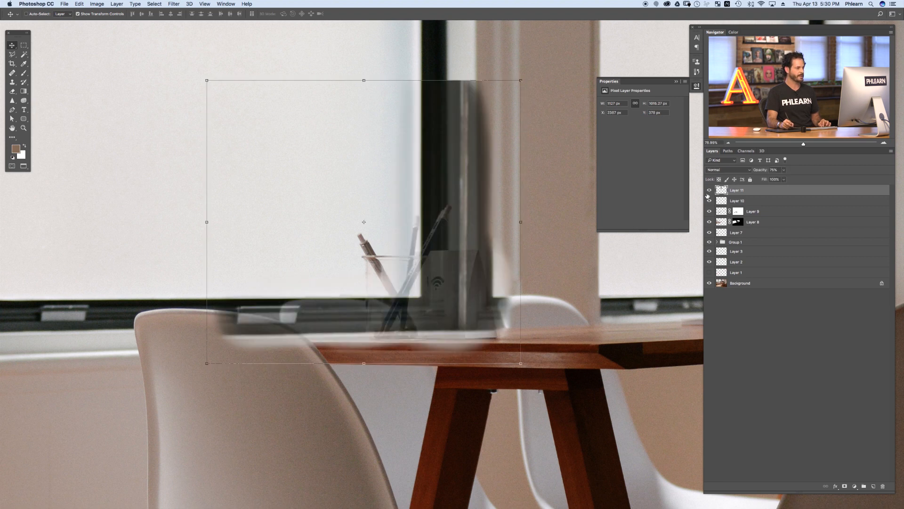
drag(805, 169, 817, 168)
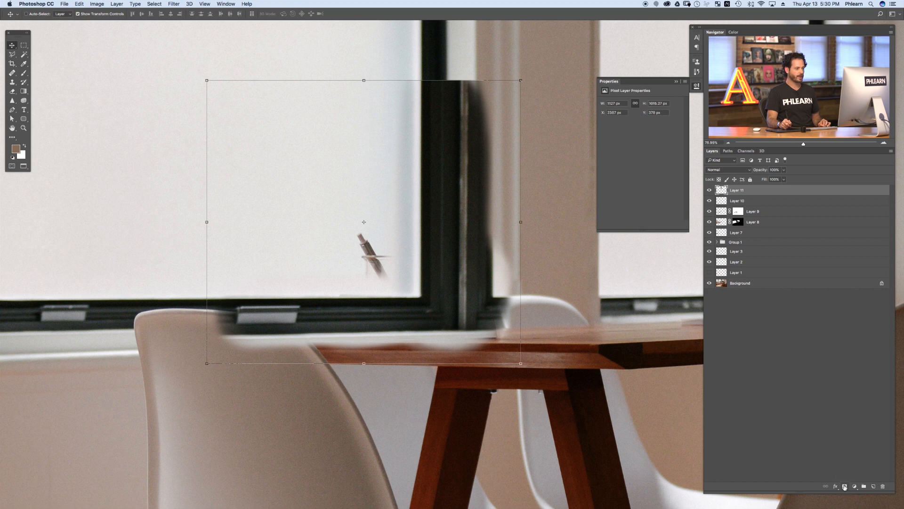
Step: Add a layer mask to the window patch and paint black to bring back the sign edge and frame
click(845, 486)
key(b)
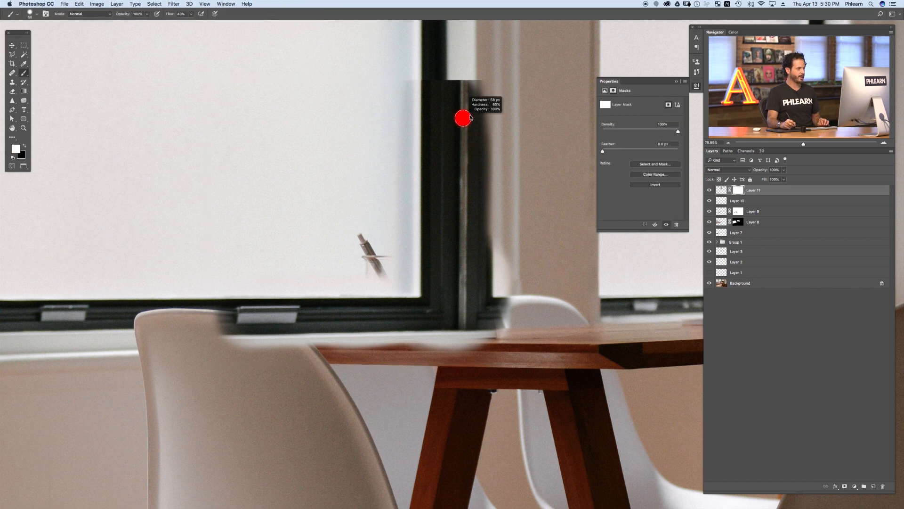
key(x)
mouse_move(460, 115)
mouse_down()
mouse_move(455, 60)
mouse_move(458, 272)
mouse_move(464, 300)
mouse_move(473, 279)
mouse_move(483, 332)
mouse_move(505, 291)
mouse_move(496, 325)
mouse_move(490, 108)
mouse_move(475, 98)
mouse_move(476, 120)
mouse_up()
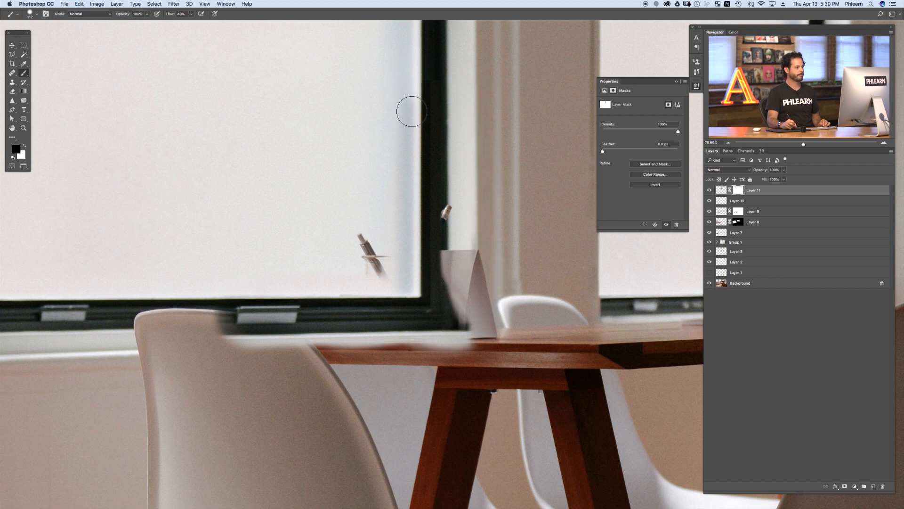
mouse_move(394, 322)
mouse_down()
mouse_move(325, 334)
mouse_move(411, 341)
mouse_move(400, 348)
mouse_move(460, 334)
mouse_move(235, 321)
mouse_move(195, 329)
mouse_move(318, 316)
mouse_move(300, 309)
mouse_move(325, 304)
mouse_move(302, 314)
mouse_move(360, 317)
mouse_up()
mouse_move(427, 337)
mouse_down()
mouse_move(452, 334)
mouse_move(430, 329)
mouse_move(422, 338)
mouse_move(404, 319)
mouse_move(425, 322)
mouse_move(413, 307)
mouse_move(436, 321)
mouse_move(454, 291)
mouse_move(444, 257)
mouse_up()
key(x)
drag(442, 314, 453, 311)
Step: Refine the window patch mask along the frame and sign, toggling the layer to compare
click(710, 190)
click(710, 190)
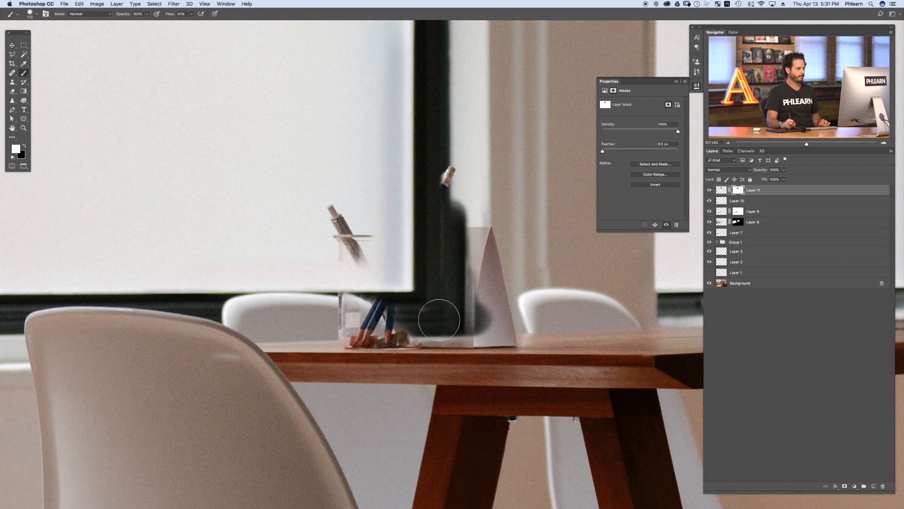
mouse_move(377, 308)
mouse_down()
mouse_move(362, 307)
mouse_move(378, 301)
mouse_move(368, 297)
mouse_up()
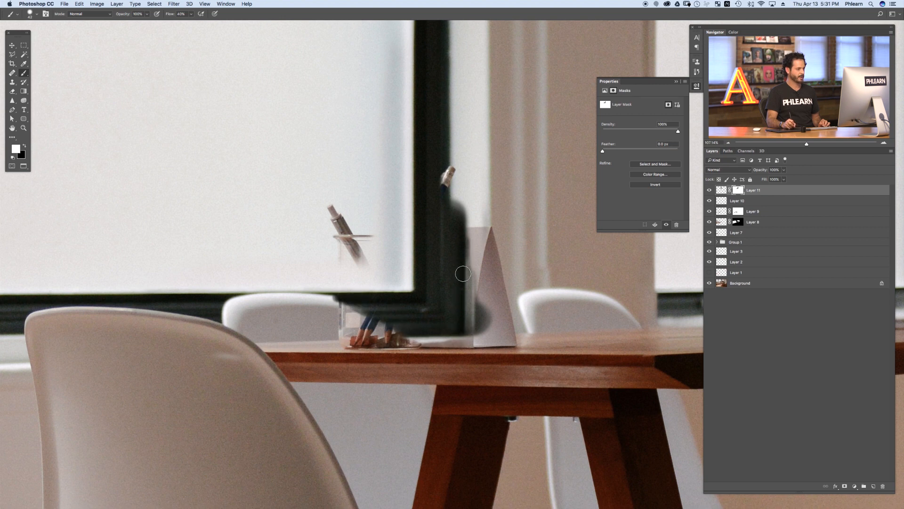
drag(446, 178, 455, 212)
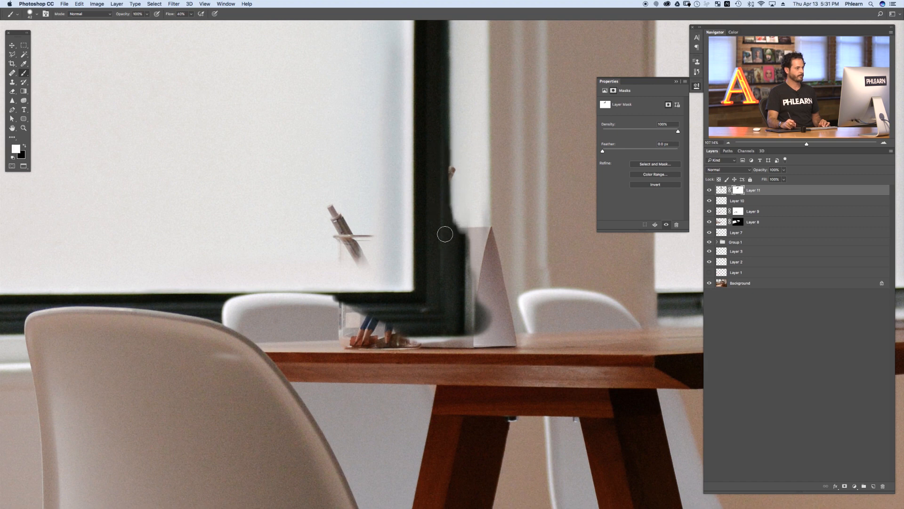
drag(515, 254, 473, 280)
drag(472, 279, 487, 325)
click(710, 190)
click(709, 190)
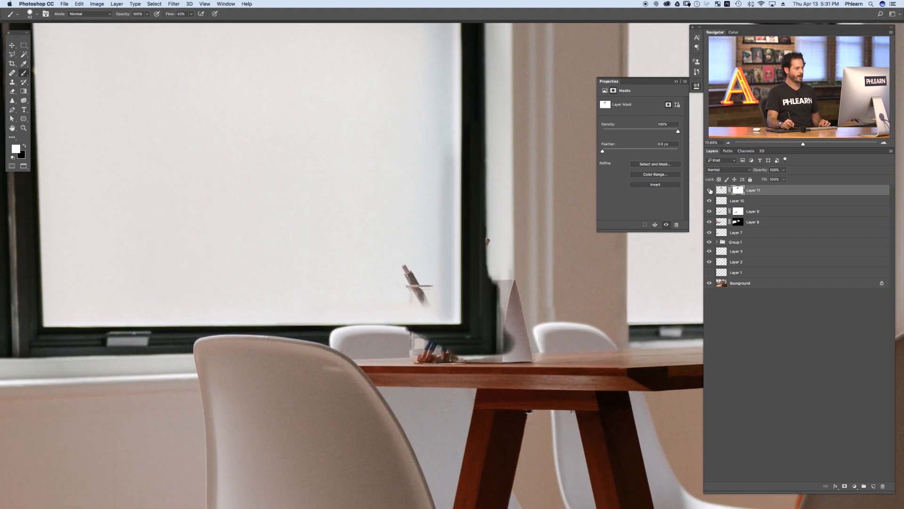
drag(499, 180, 464, 196)
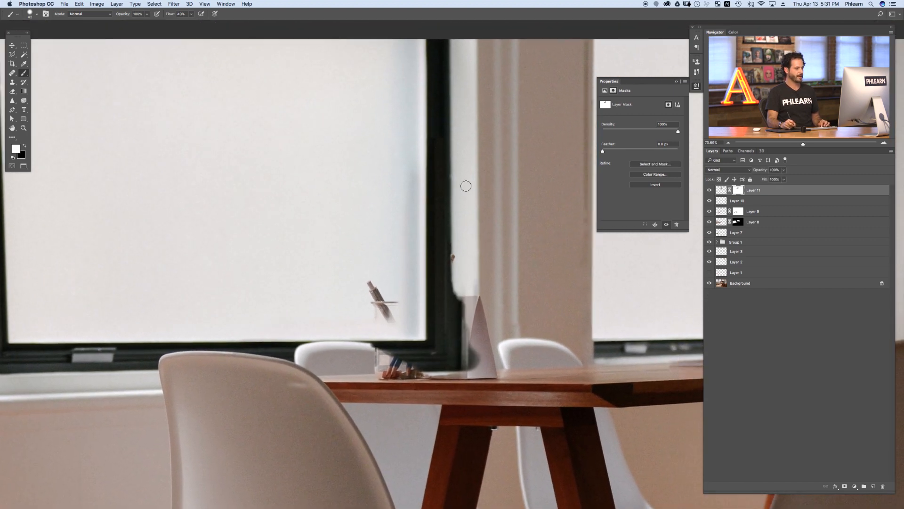
Step: On a new layer, clone the window post down over the paper sign and nudge it right
key(super+shift+alt+n)
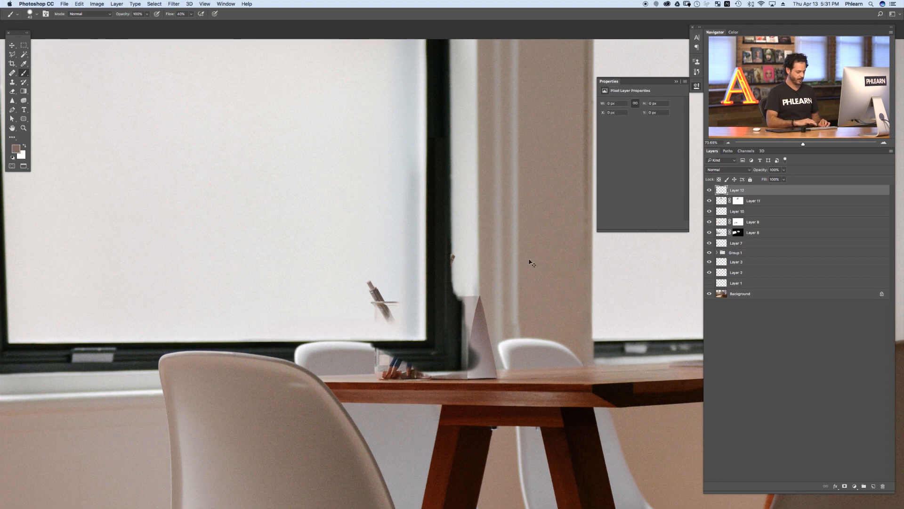
key(s)
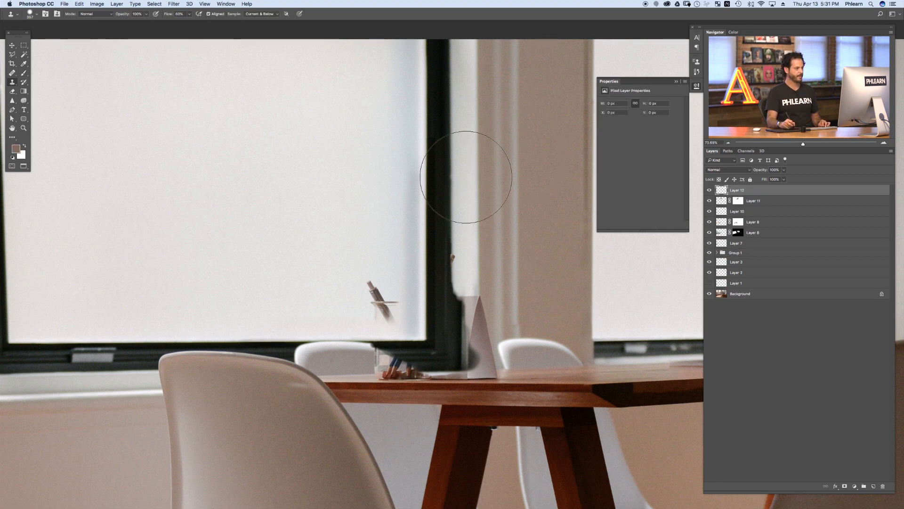
alt+click(451, 147)
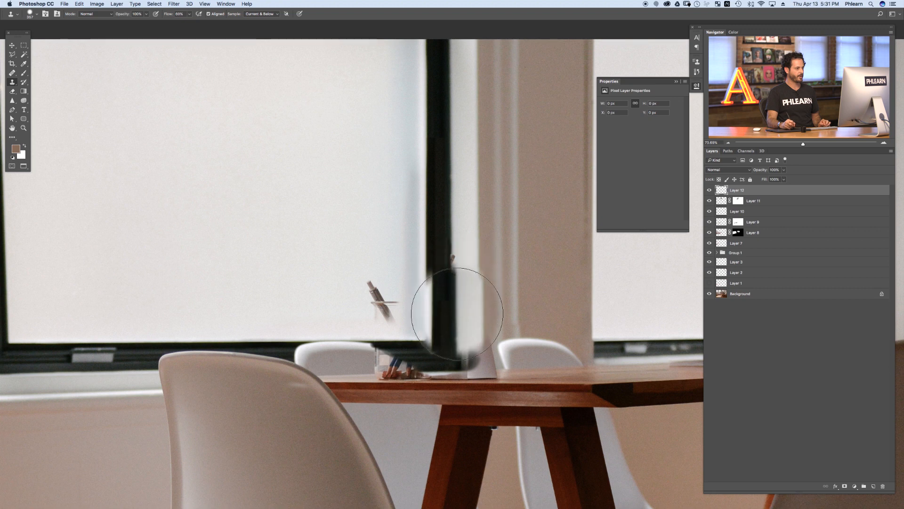
mouse_move(453, 326)
mouse_down()
mouse_move(454, 276)
mouse_move(478, 365)
mouse_move(473, 314)
mouse_move(466, 357)
mouse_move(467, 283)
mouse_up()
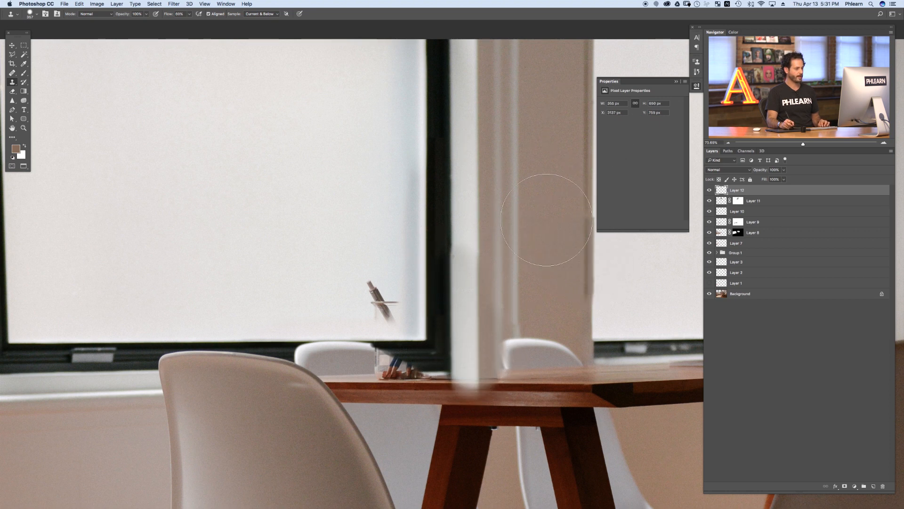
key(v)
key(Right)
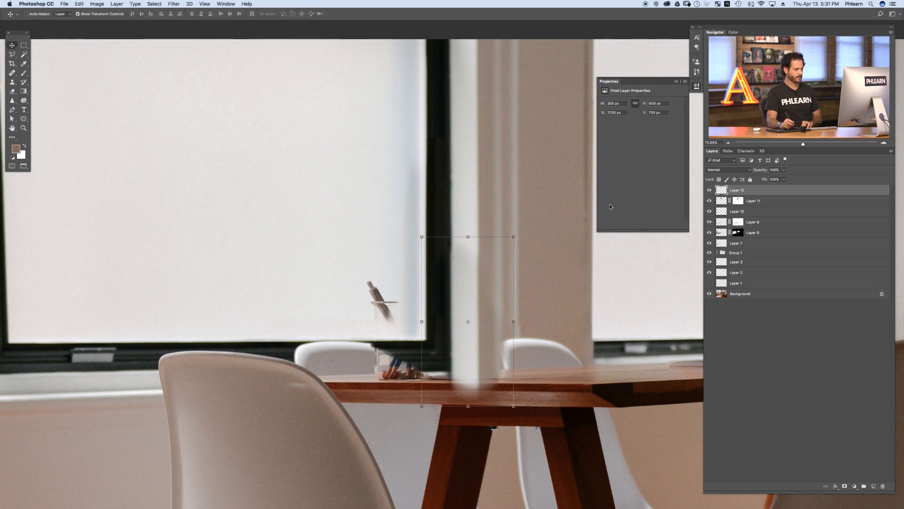
key(Right)
key(Right)
Step: Remove the leftover pencil tip on the window with the Healing Brush tool
key(j)
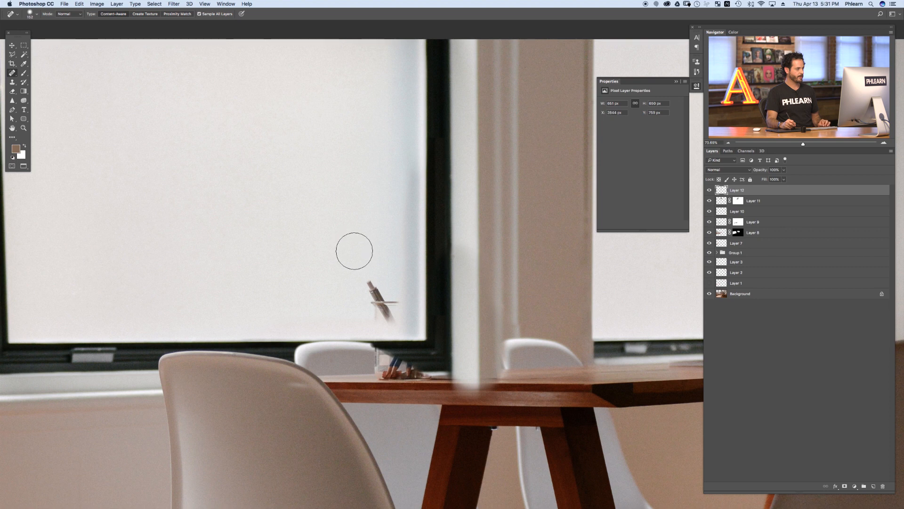
scroll(341, 227, left, 3)
click(347, 232)
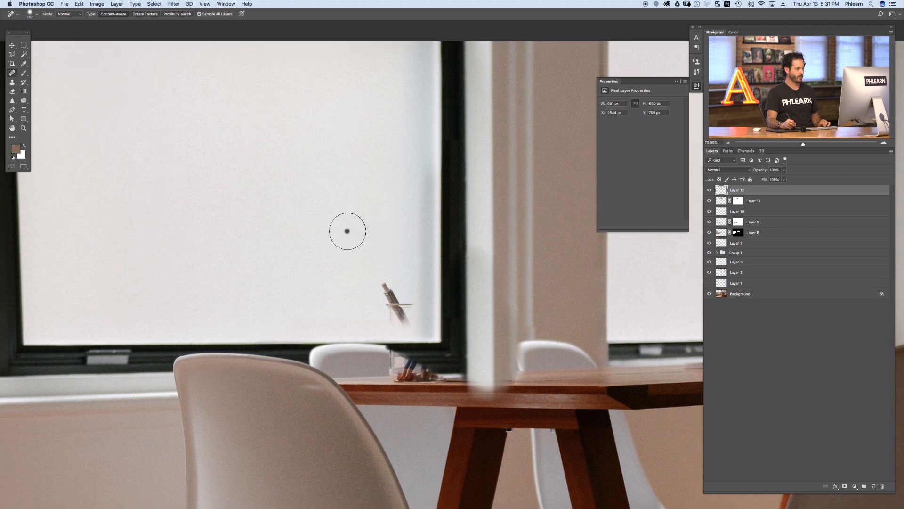
right_click(13, 73)
click(47, 78)
alt+click(345, 239)
mouse_move(391, 289)
mouse_down()
mouse_move(404, 318)
mouse_move(410, 295)
mouse_move(387, 302)
mouse_up()
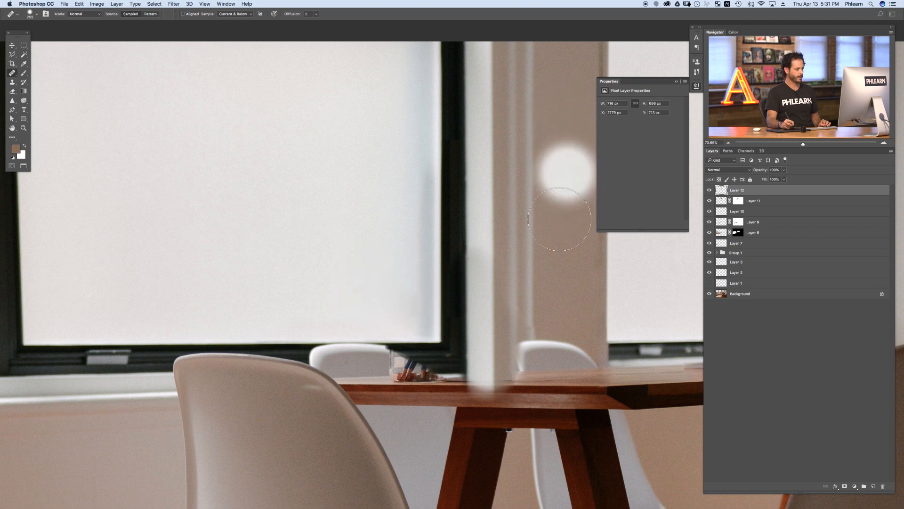
Step: Zoom in and toggle the retouch layers to compare the tabletop with the original
scroll(473, 391, up, 6)
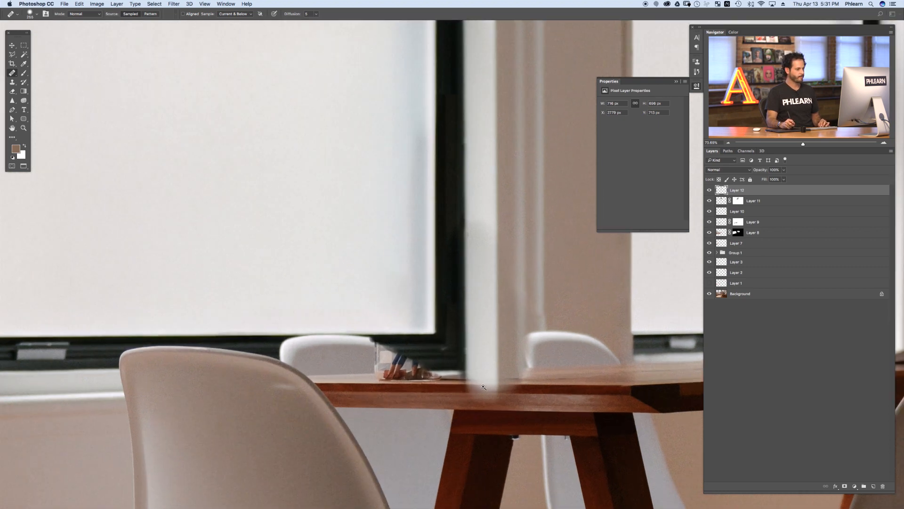
click(710, 193)
click(711, 193)
click(710, 193)
click(710, 193)
click(710, 200)
click(711, 200)
click(711, 200)
click(711, 200)
click(710, 199)
click(710, 200)
Step: Erase part of the cloned post layer along the tabletop edge, comparing with it hidden
key(e)
mouse_move(522, 379)
mouse_down()
mouse_move(476, 379)
mouse_move(596, 397)
mouse_move(592, 383)
mouse_move(457, 374)
mouse_up()
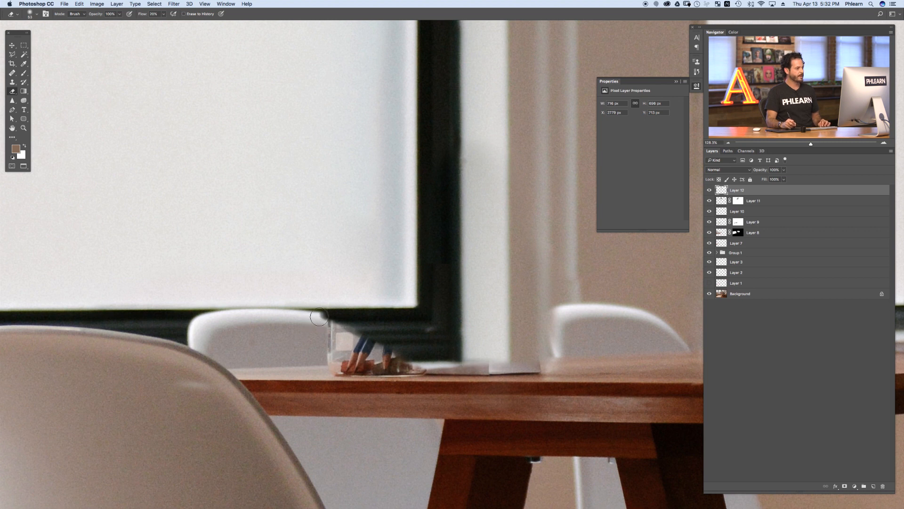
click(709, 191)
click(709, 191)
mouse_move(546, 338)
mouse_down()
mouse_move(554, 307)
mouse_move(549, 338)
mouse_up()
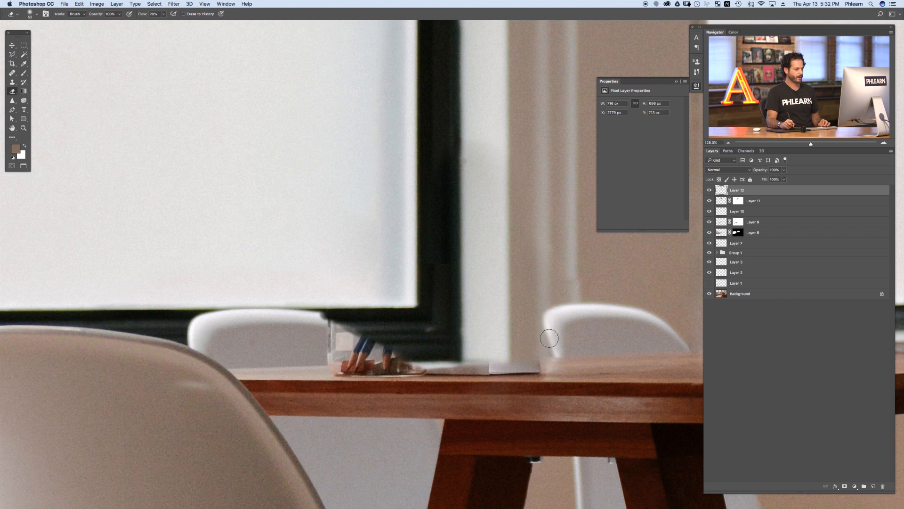
Step: Toggle the cloned post layer to compare, enlarge the brush, and select the window patch layer's mask
click(710, 202)
click(710, 202)
click(711, 202)
click(710, 201)
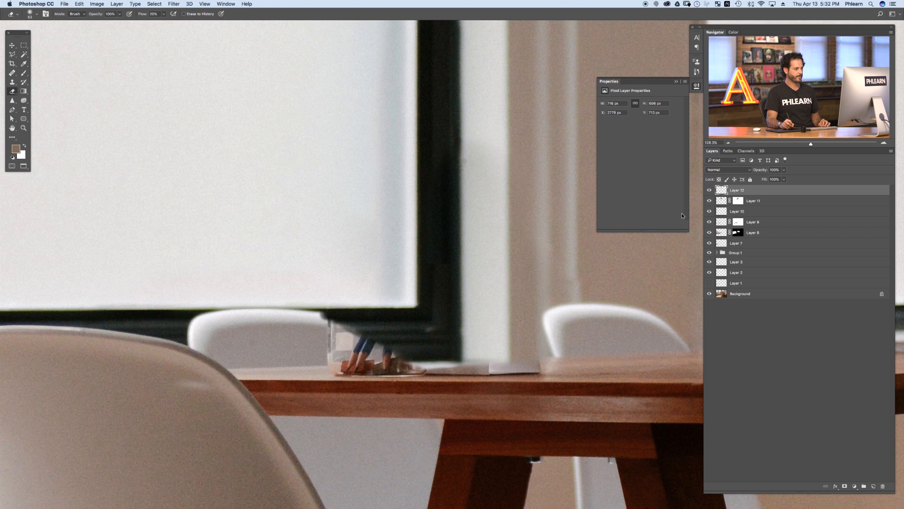
key(bracketright)
key(bracketright)
key(bracketright)
key(bracketright)
click(710, 201)
click(710, 202)
click(738, 201)
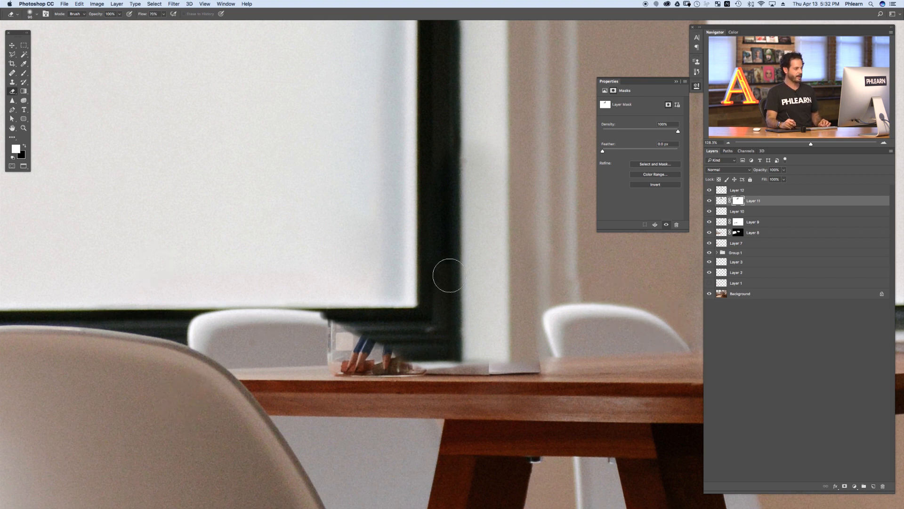
Step: Add a new empty layer at the top of the layer stack
key(alt+shift+super+n)
key(super+[)
key(super+[)
key(super+[)
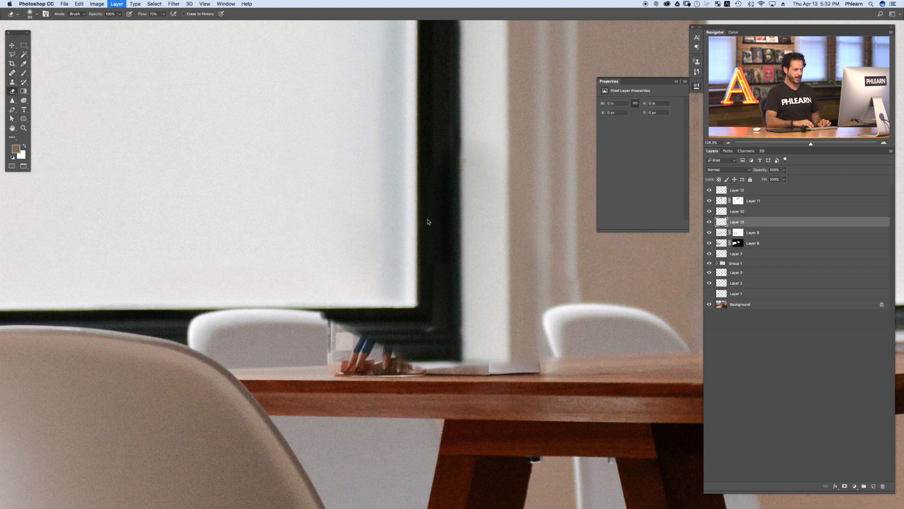
key(super+])
key(super+])
key(super+])
key(super+])
Step: Clone the white chair back over the pencil cup remnants with the Clone Stamp tool
key(s)
drag(646, 325, 603, 319)
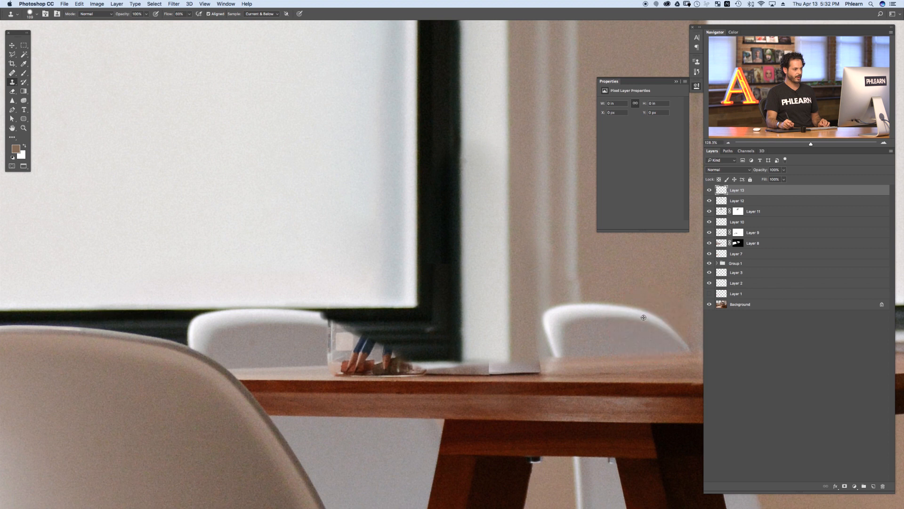
alt+click(650, 317)
mouse_move(601, 250)
mouse_down()
mouse_move(588, 233)
mouse_move(545, 222)
mouse_move(492, 257)
mouse_move(506, 275)
mouse_move(606, 267)
mouse_move(490, 327)
mouse_move(380, 349)
mouse_move(336, 345)
mouse_up()
key(v)
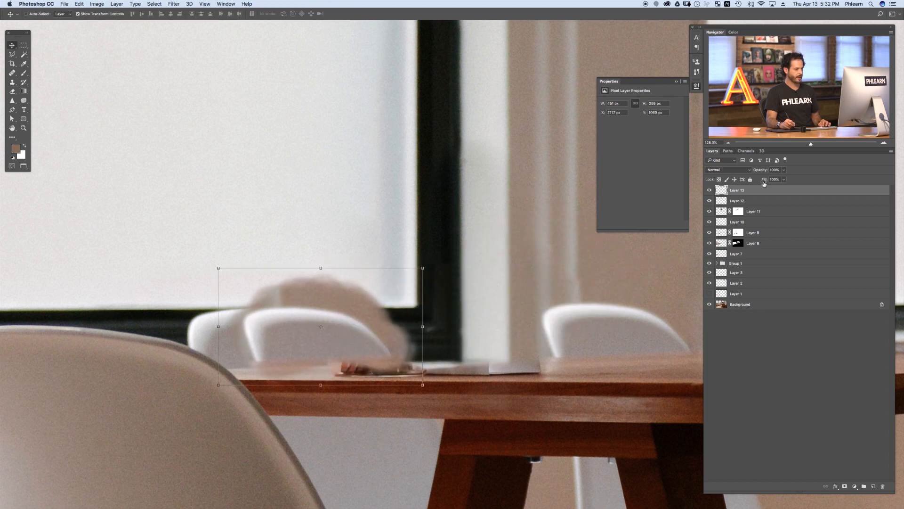
Step: Reposition and widen the cloned chair patch over the cup area, checking it at reduced opacity before restoring 100%
drag(760, 172, 749, 172)
drag(369, 343, 332, 342)
key(ctrl+t)
drag(386, 325, 424, 328)
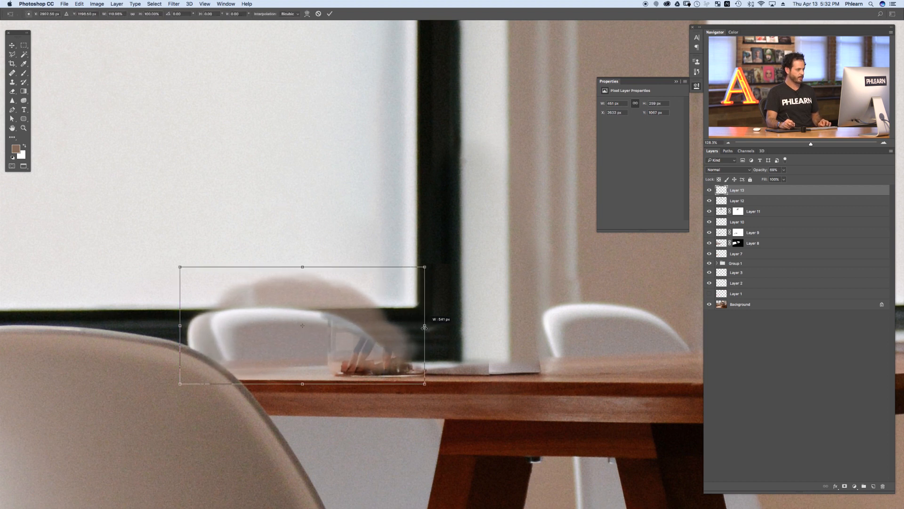
mouse_move(304, 384)
mouse_down()
mouse_move(303, 404)
mouse_move(299, 377)
mouse_up()
key(Return)
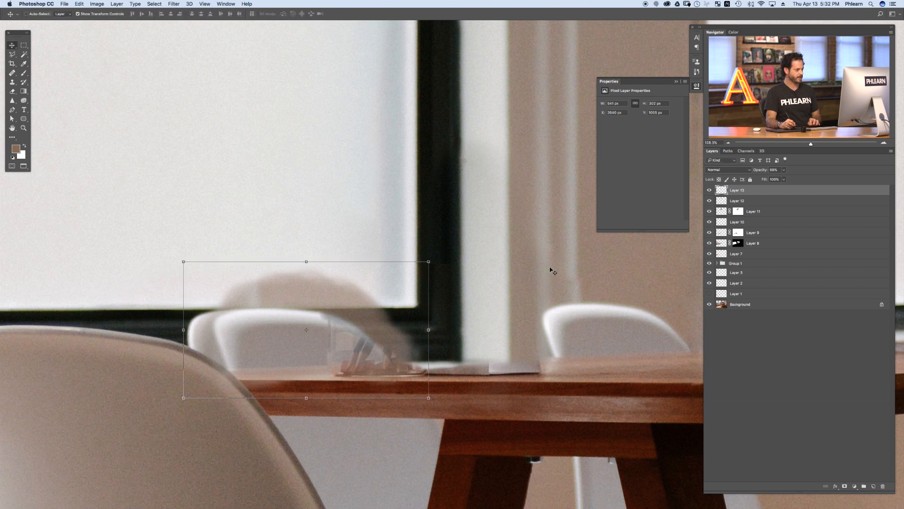
drag(763, 170, 854, 165)
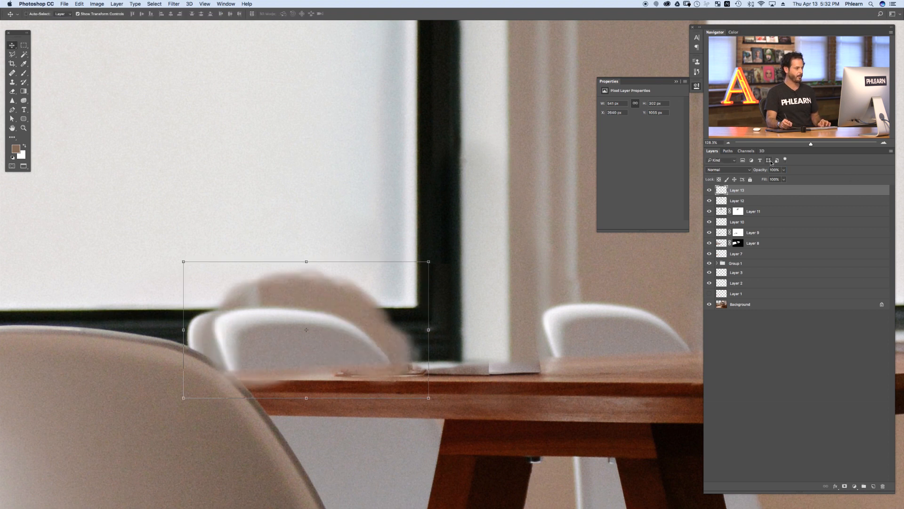
Step: Add a black mask to the cloned chair layer and paint the chair patch back in over the pencil cup area
key(super+m)
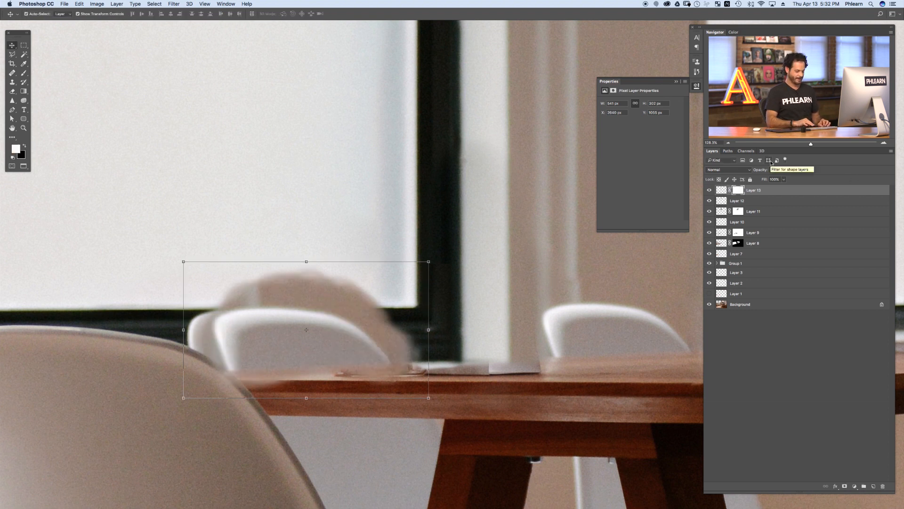
key(super+i)
key(b)
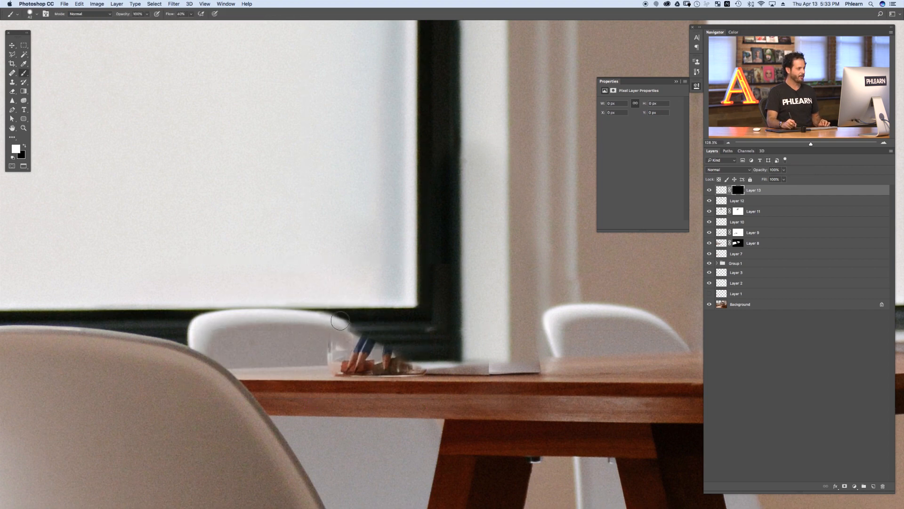
mouse_move(321, 318)
mouse_down()
mouse_move(389, 358)
mouse_move(372, 358)
mouse_up()
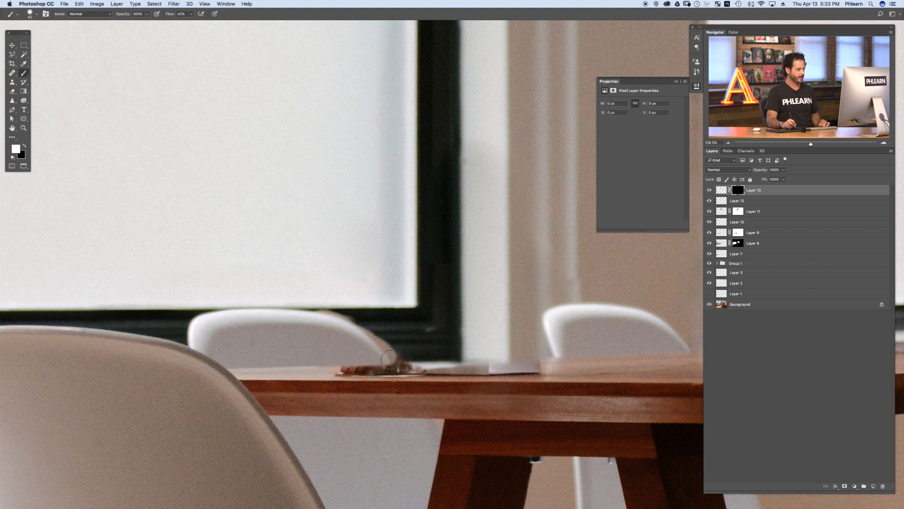
scroll(349, 332, up, 5)
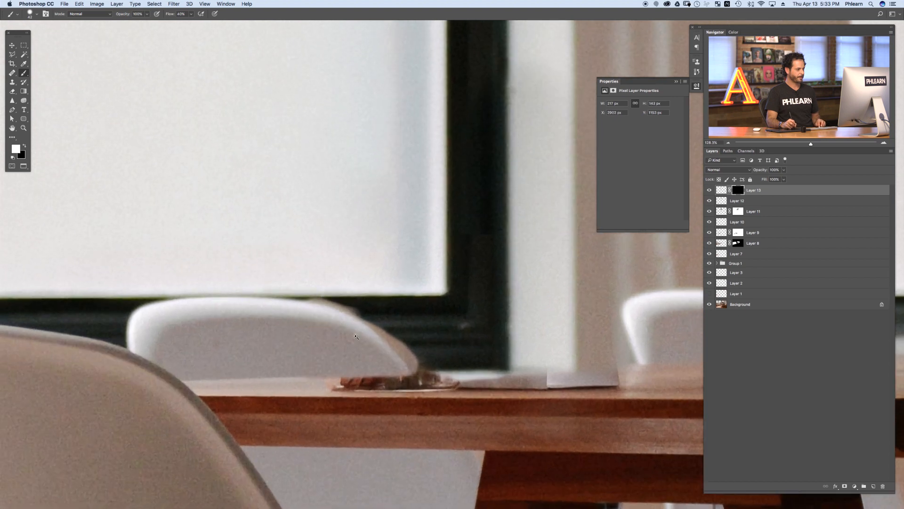
key(x)
mouse_move(309, 280)
mouse_down()
mouse_move(335, 287)
mouse_move(304, 282)
mouse_up()
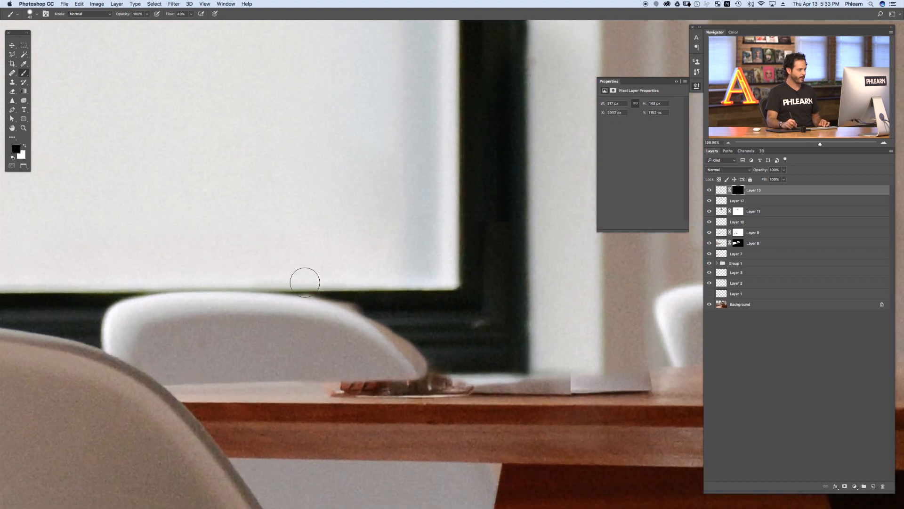
Step: Trace the chair back's curved edge with the Pen tool and convert the path into a selection
key(p)
drag(236, 291, 245, 293)
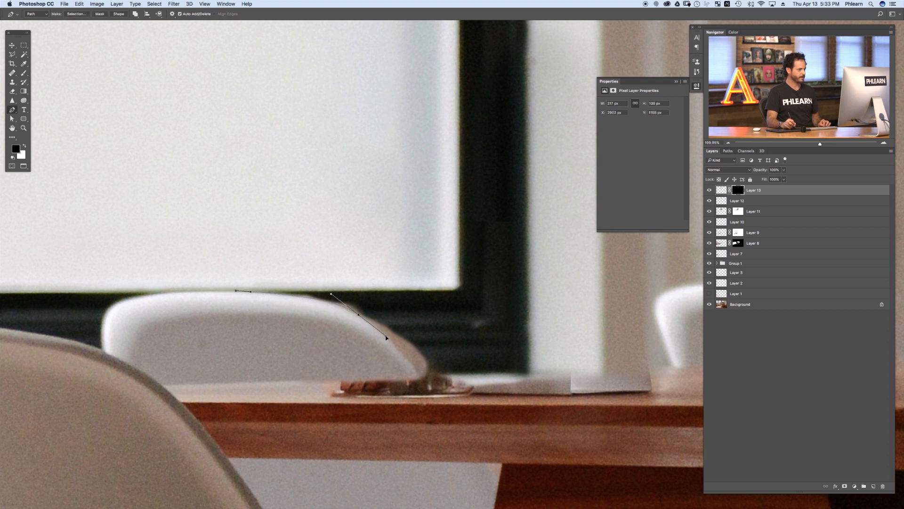
drag(388, 340, 386, 337)
drag(409, 445, 404, 444)
drag(269, 408, 267, 406)
right_click(282, 347)
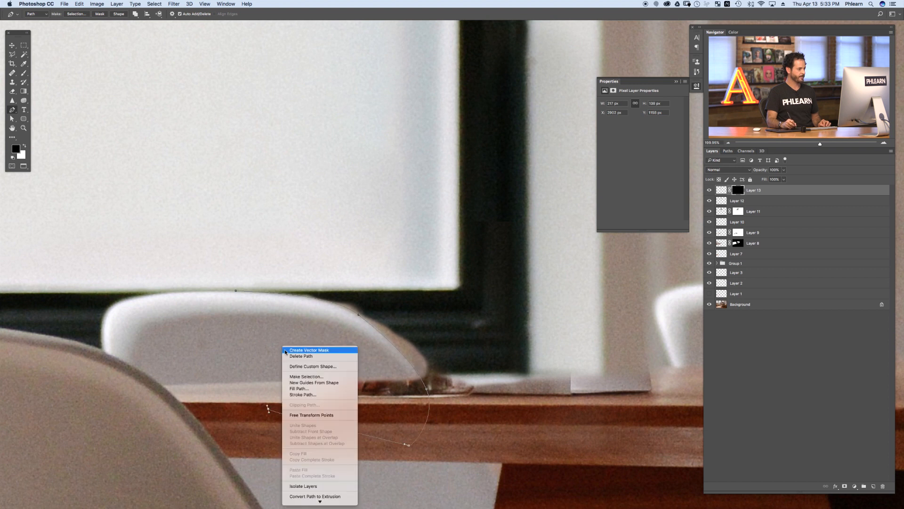
click(311, 376)
key(Return)
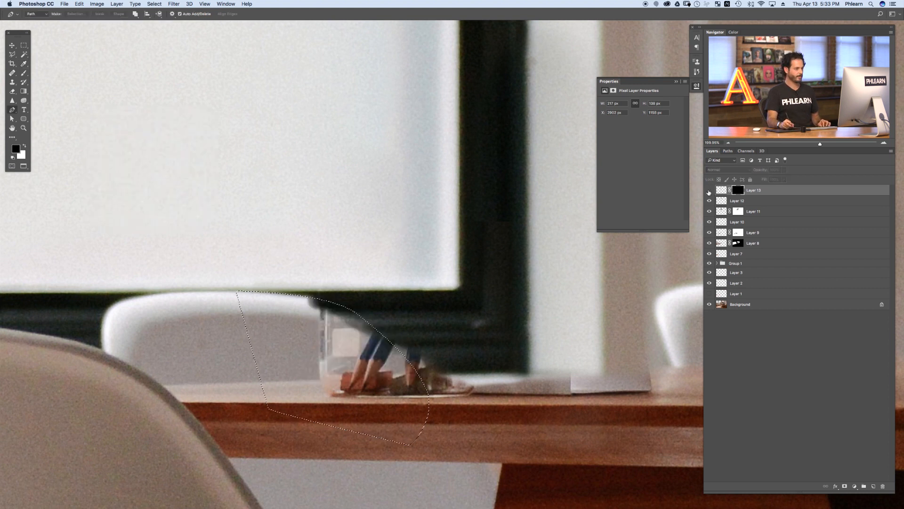
Step: Paint the mask inside the selection along the chair edge, then deselect
key(b)
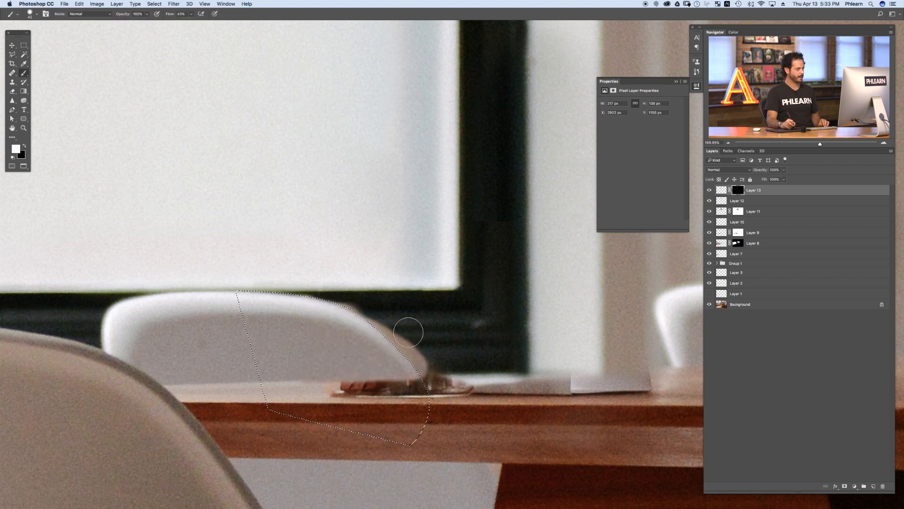
mouse_move(400, 325)
mouse_down()
mouse_move(421, 326)
mouse_move(422, 357)
mouse_move(345, 298)
mouse_up()
key(cmd+d)
Step: Fit the image on screen and toggle the top cloned layer to compare the cup removal
key(cmd+0)
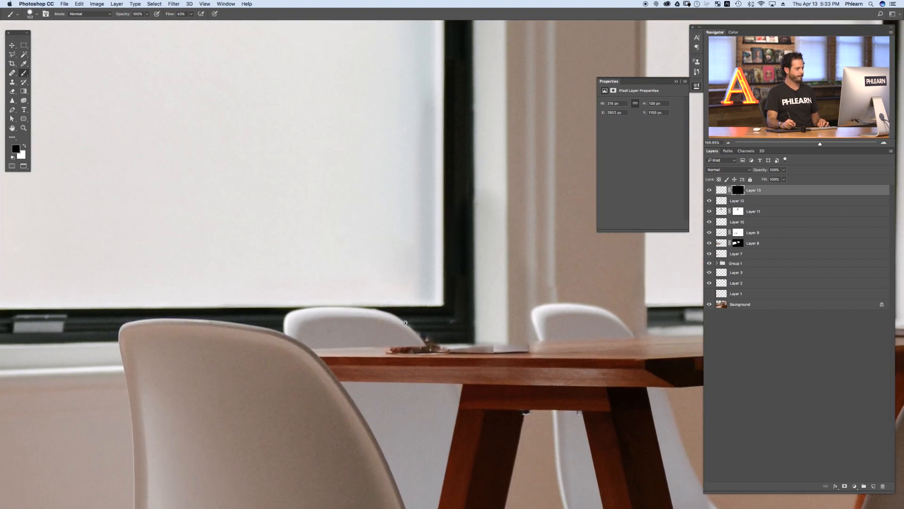
click(709, 190)
click(709, 190)
click(709, 190)
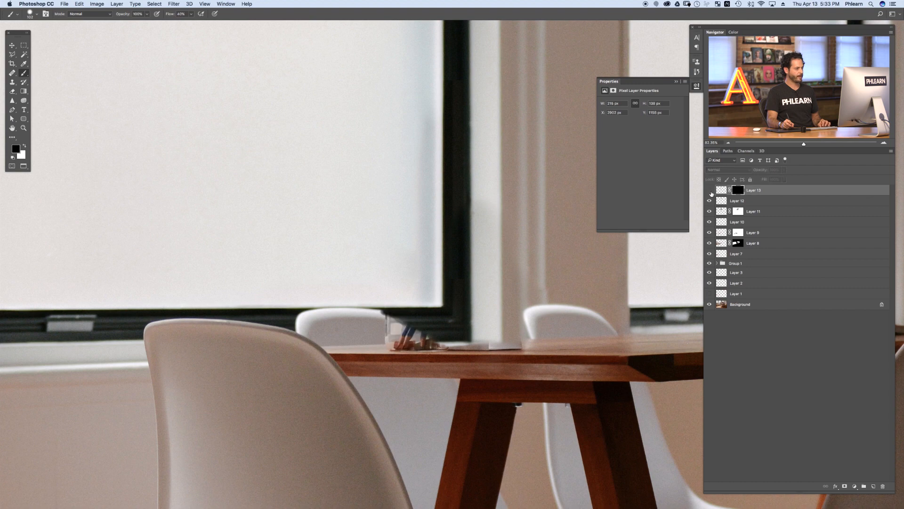
click(708, 190)
click(446, 337)
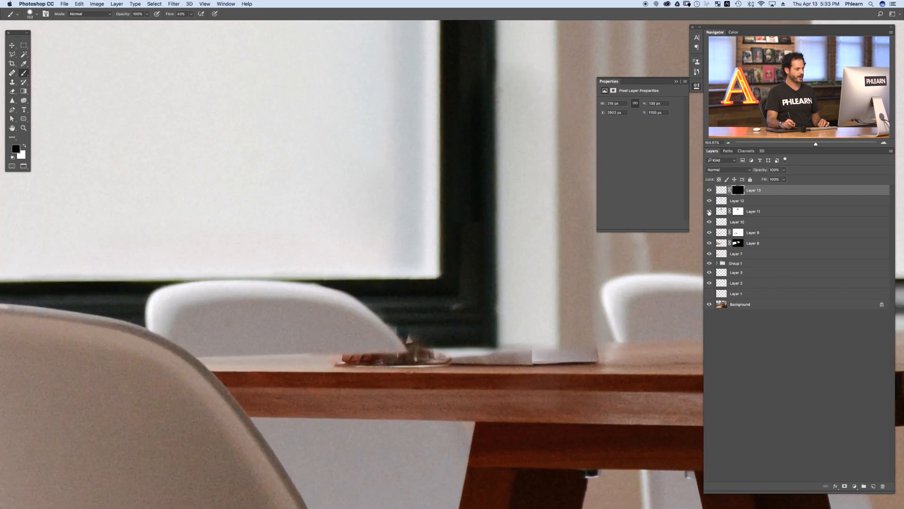
Step: Select Layer 12 and spot-heal leftover marks around the tabletop items with the Spot Healing Brush
click(709, 200)
click(745, 201)
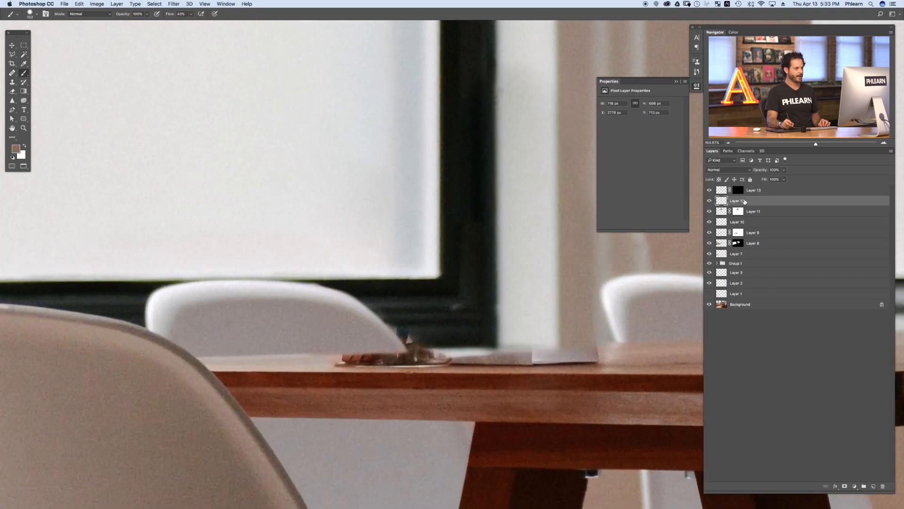
key(j)
alt+click(470, 307)
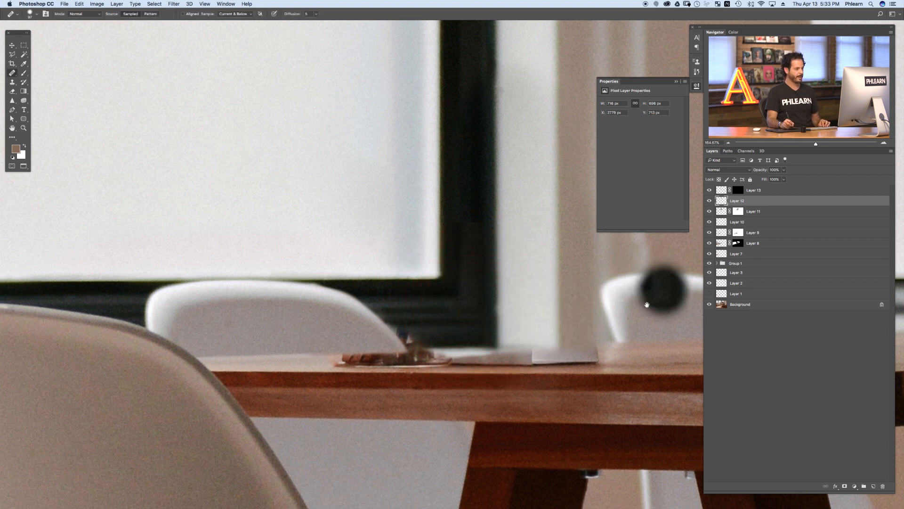
scroll(533, 307, down, 5)
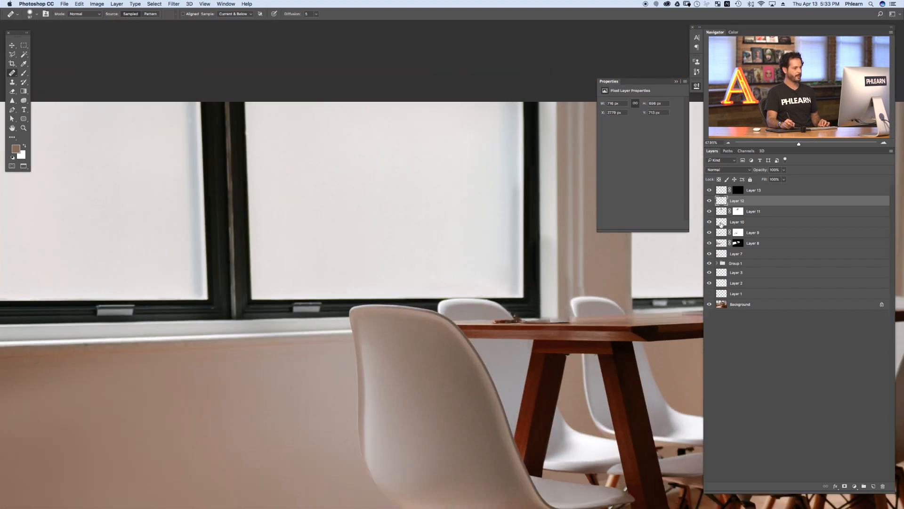
click(709, 213)
click(710, 213)
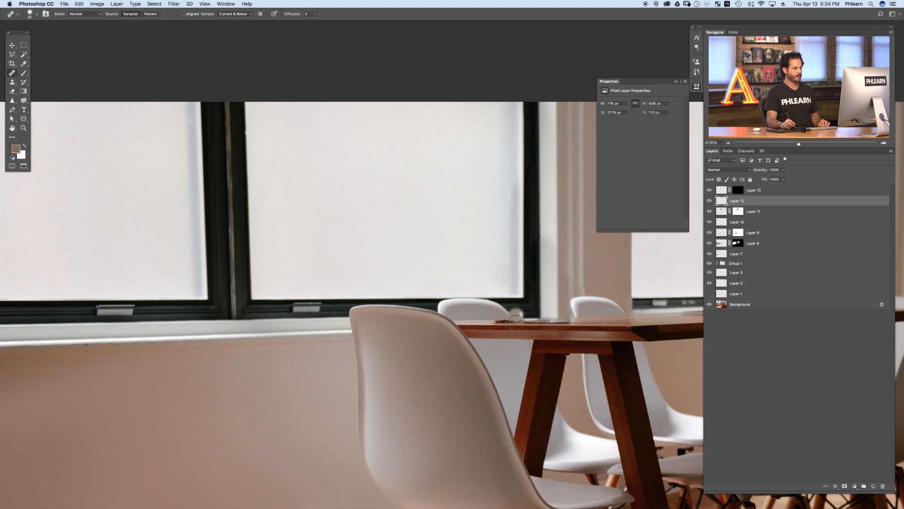
mouse_move(519, 323)
mouse_down()
mouse_move(553, 309)
mouse_move(586, 316)
mouse_move(558, 321)
mouse_up()
drag(459, 309, 486, 305)
Step: Select Layer 11's mask and paint on it with white near the table edge
click(711, 204)
click(712, 211)
click(712, 211)
shift+click(736, 212)
shift+click(735, 213)
click(735, 212)
key(b)
mouse_move(478, 303)
mouse_down()
mouse_move(461, 312)
mouse_move(448, 299)
mouse_move(461, 318)
mouse_move(486, 322)
mouse_up()
key(x)
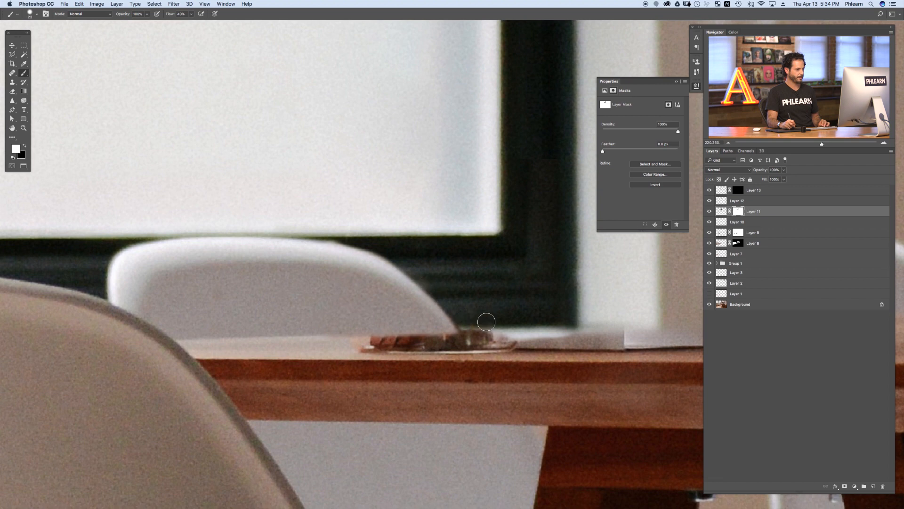
key(super+1)
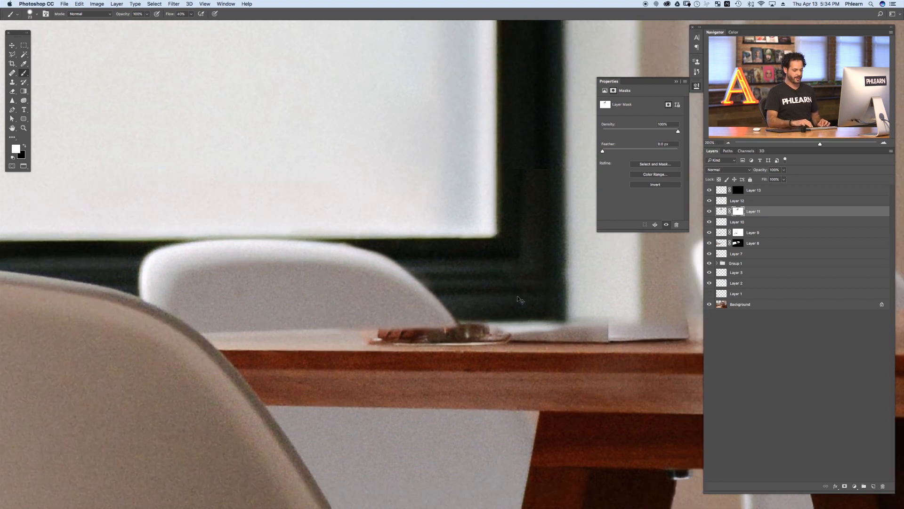
drag(497, 330, 429, 362)
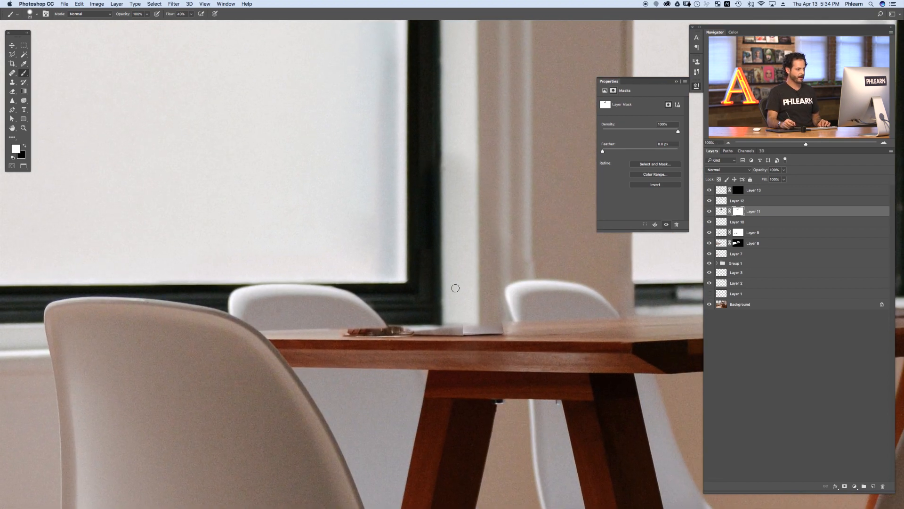
Step: Draw a lasso selection along the tabletop's top surface around the remaining items
click(12, 54)
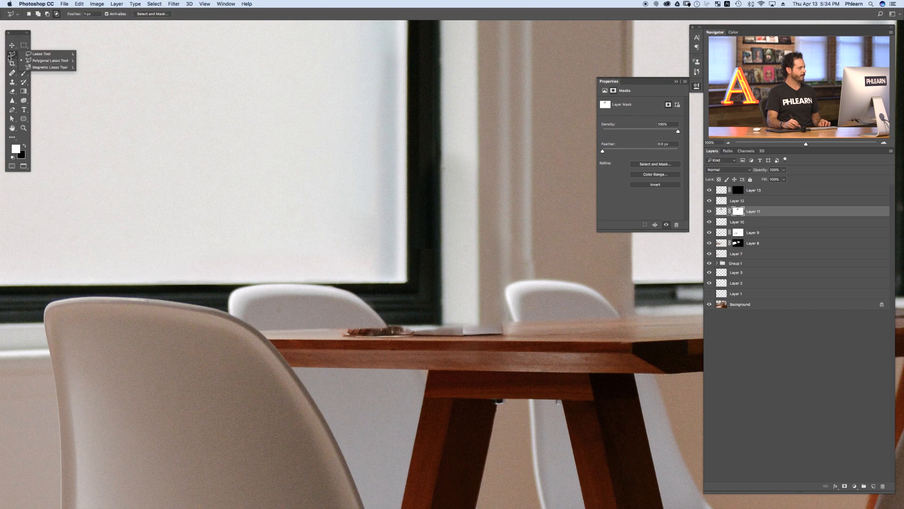
click(42, 68)
scroll(227, 332, up, 2)
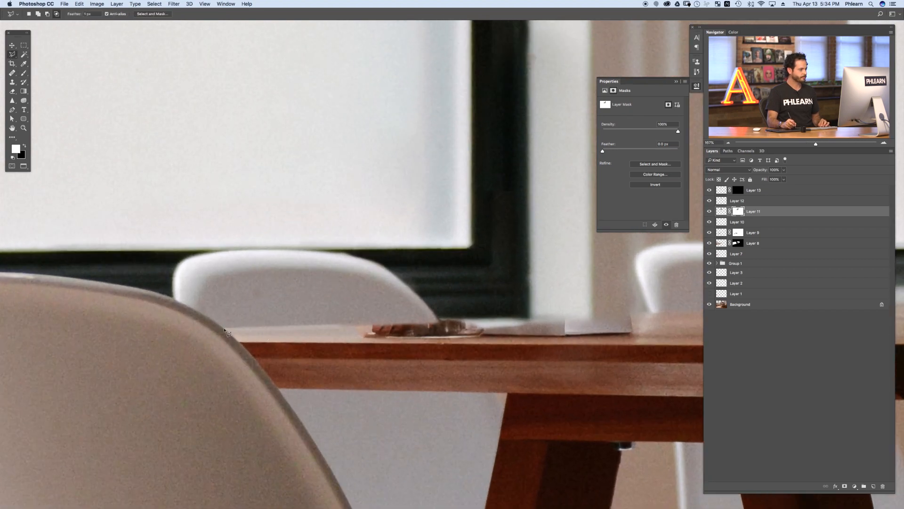
drag(509, 340, 252, 348)
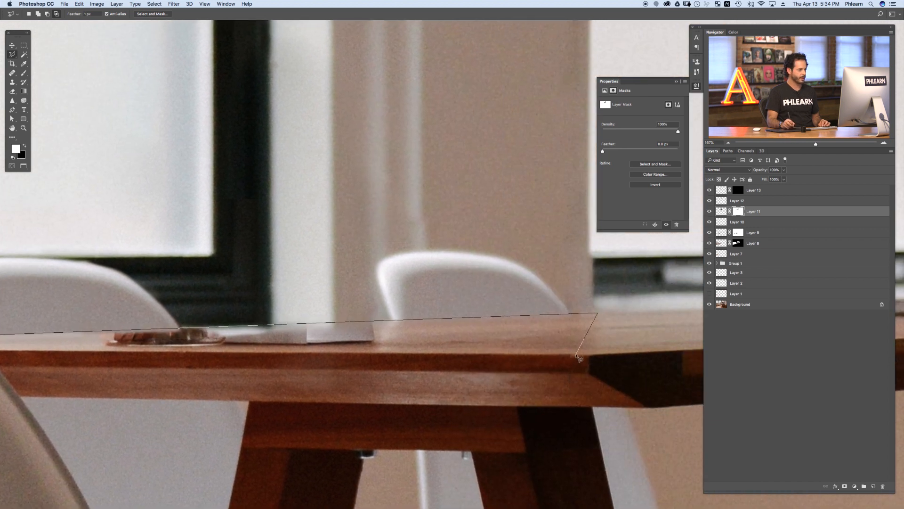
drag(443, 353, 636, 360)
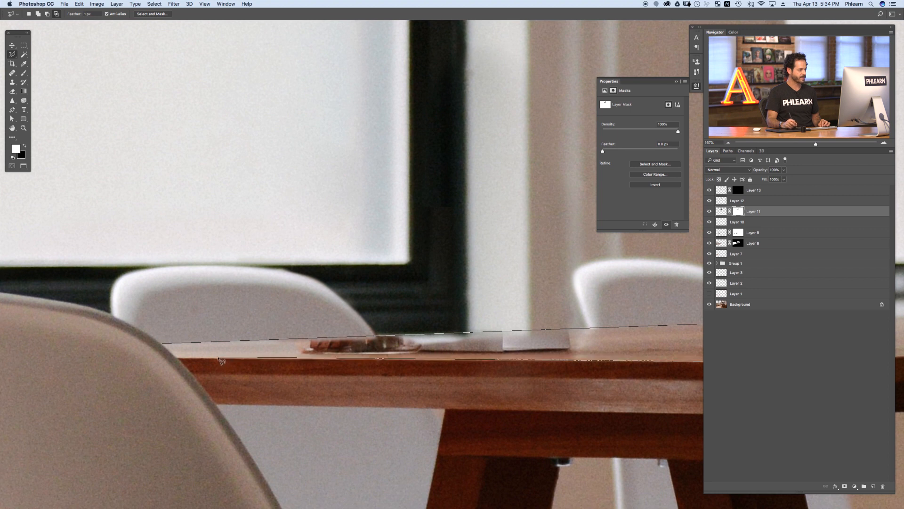
double_click(198, 355)
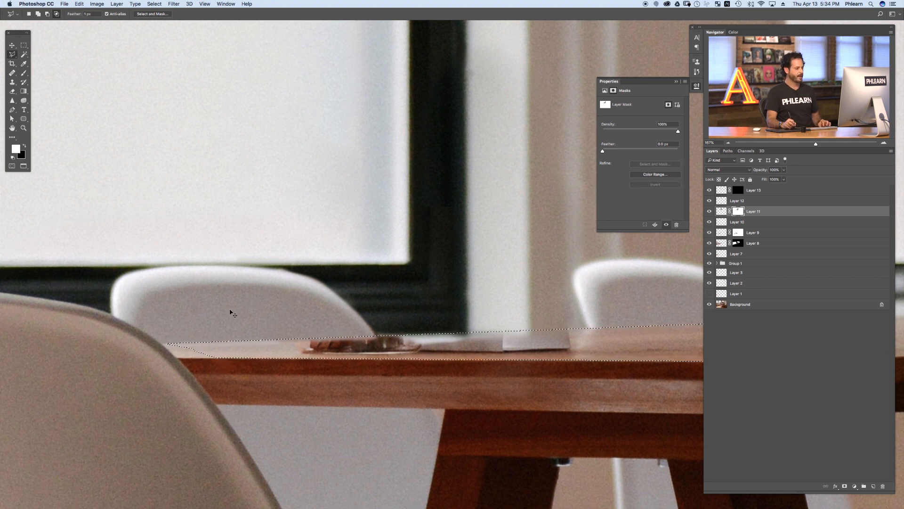
key(super+minus)
drag(448, 285, 409, 297)
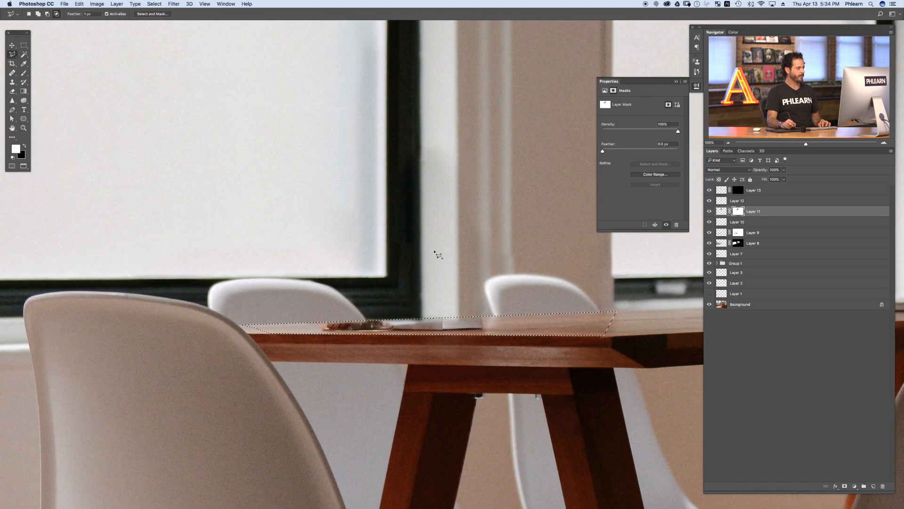
Step: Add a new empty layer at the top of the stack and clear the selection
key(b)
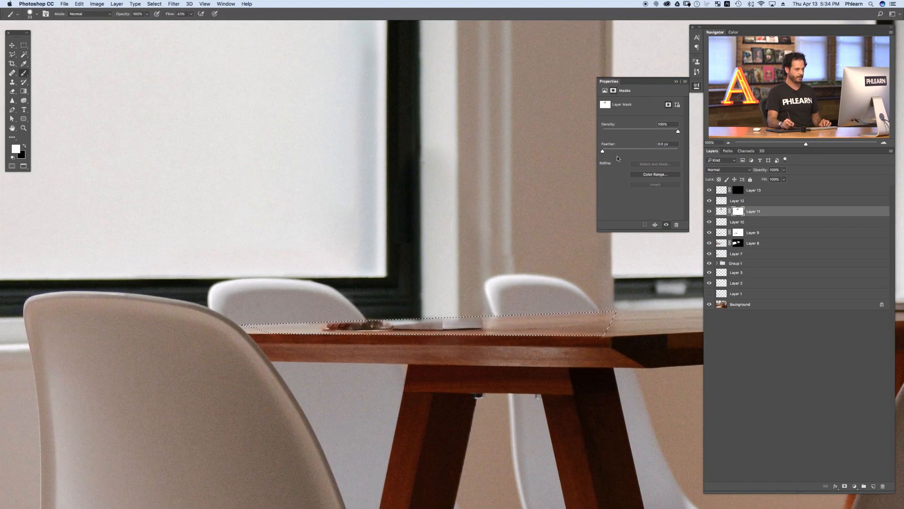
key(super+shift+alt+n)
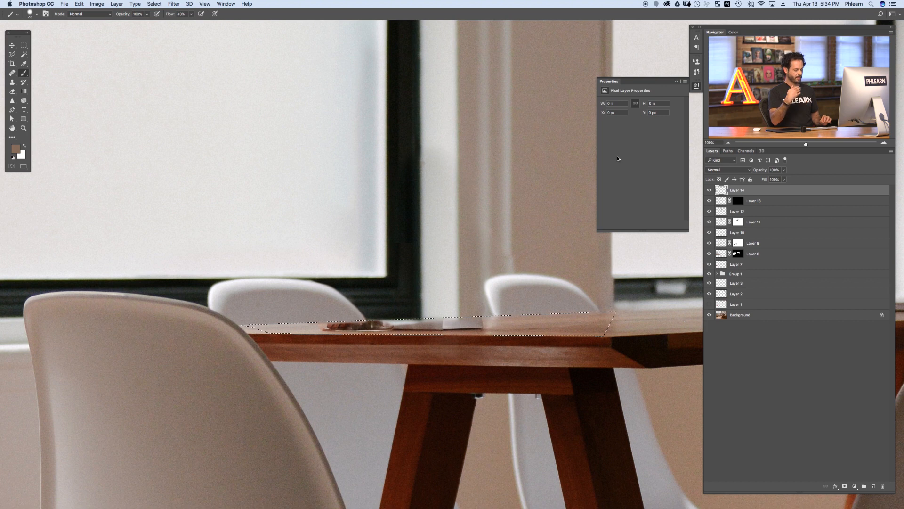
key(super+d)
Step: Paint over the remaining cup and sign remnants on the tabletop using colours sampled from the table
drag(325, 328, 329, 326)
alt+click(312, 326)
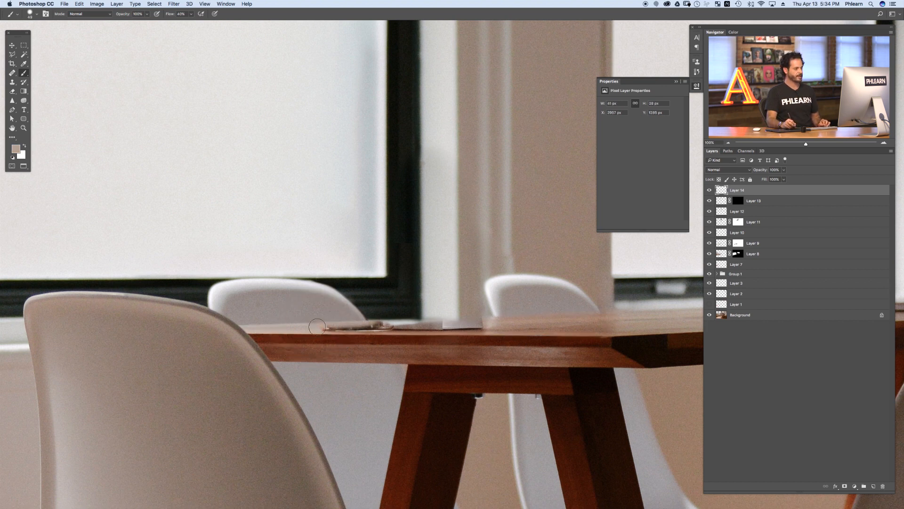
drag(462, 321, 484, 329)
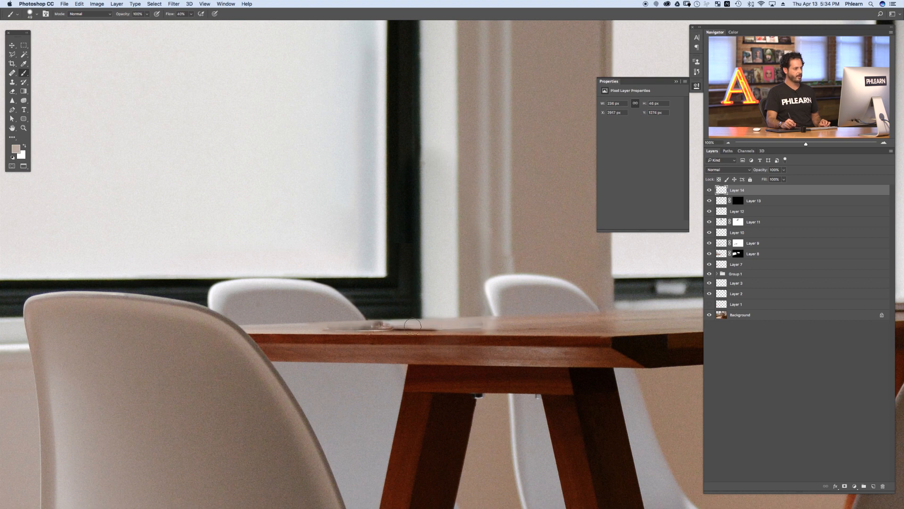
alt+click(313, 327)
drag(314, 327, 383, 327)
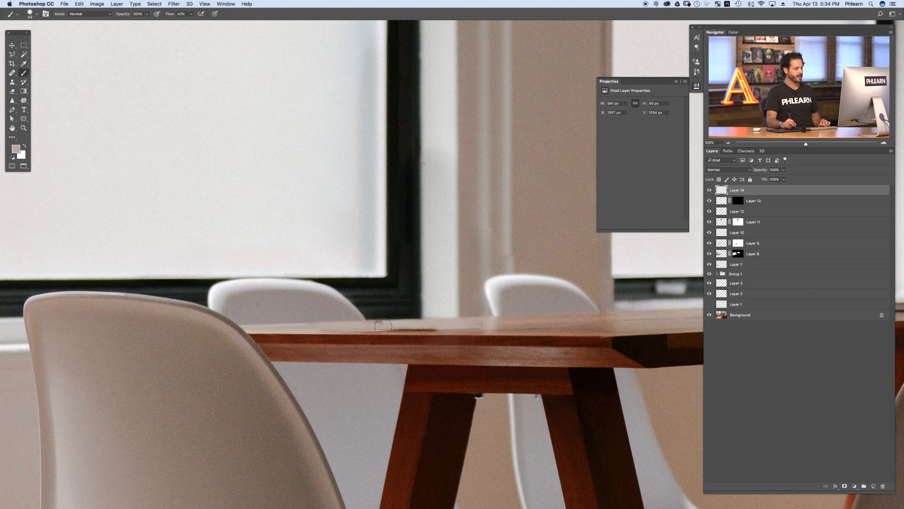
alt+click(501, 327)
mouse_move(499, 327)
mouse_down()
mouse_move(400, 328)
mouse_move(442, 328)
mouse_up()
alt+click(387, 323)
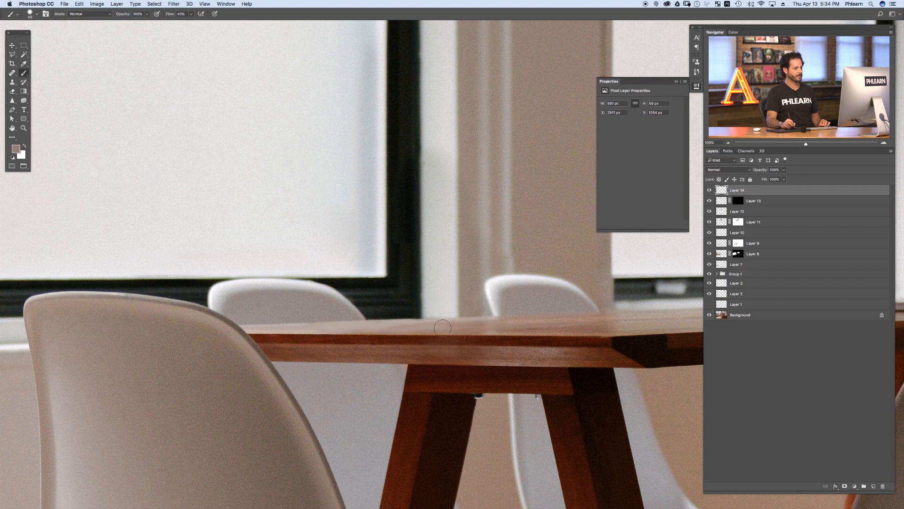
alt+click(365, 325)
alt+click(500, 324)
ctrl+alt+drag(432, 324, 414, 323)
alt+click(283, 328)
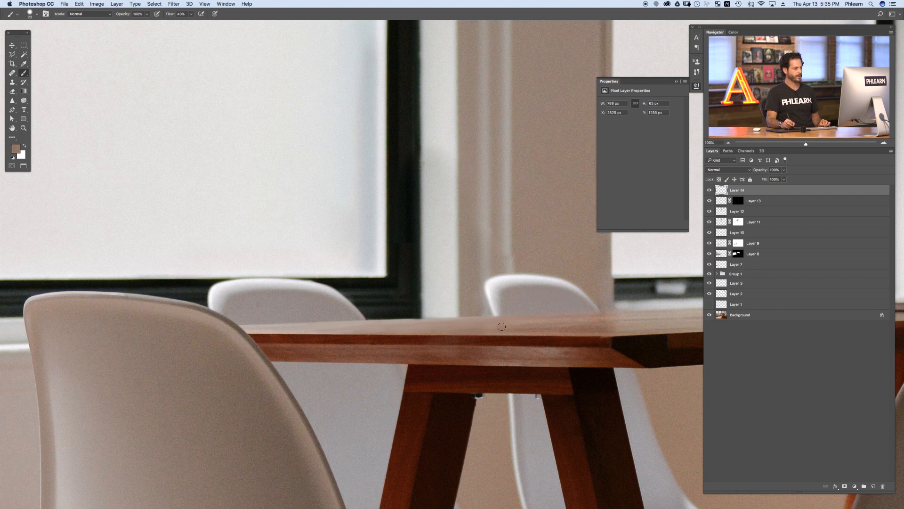
Step: Toggle the new paint layer to compare and touch up the tabletop surface with more brush strokes
click(710, 191)
click(709, 191)
drag(447, 333, 492, 315)
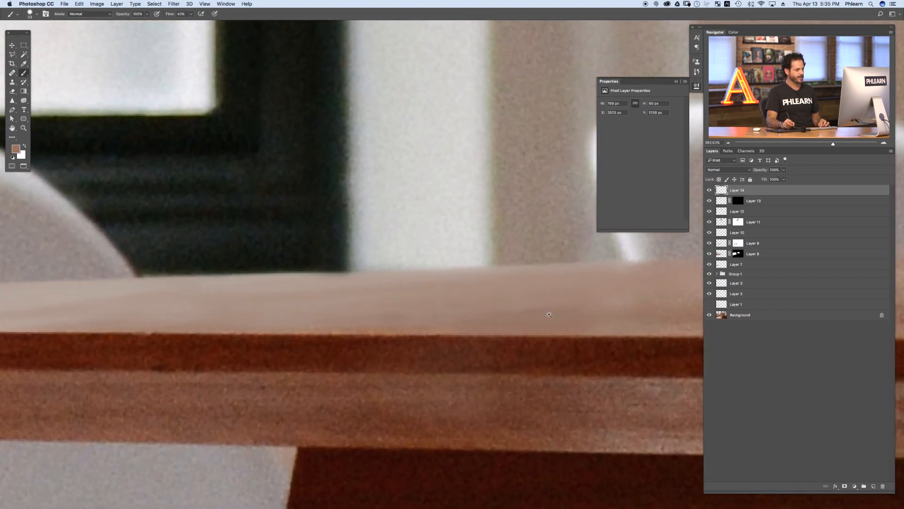
drag(550, 315, 522, 315)
Step: Apply Add Noise to the paint layer at 2% with Gaussian distribution and Monochromatic enabled
click(174, 4)
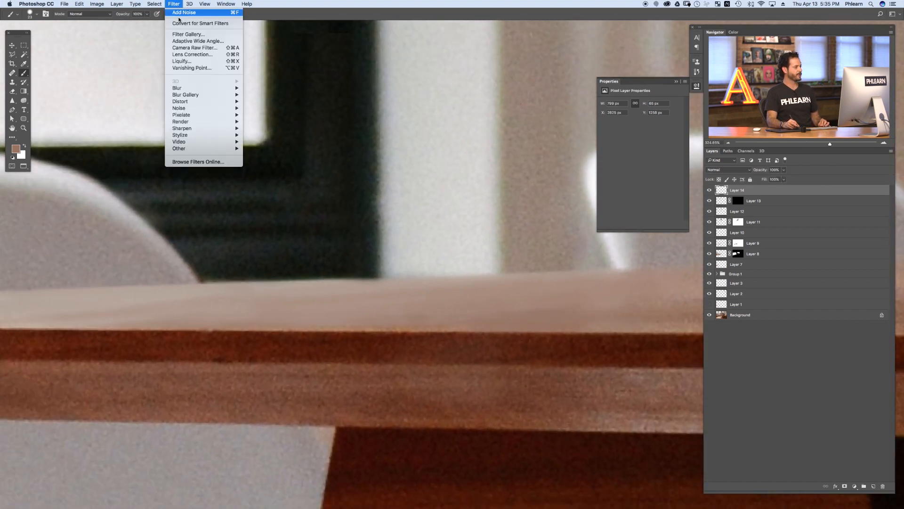
mouse_move(182, 108)
click(263, 108)
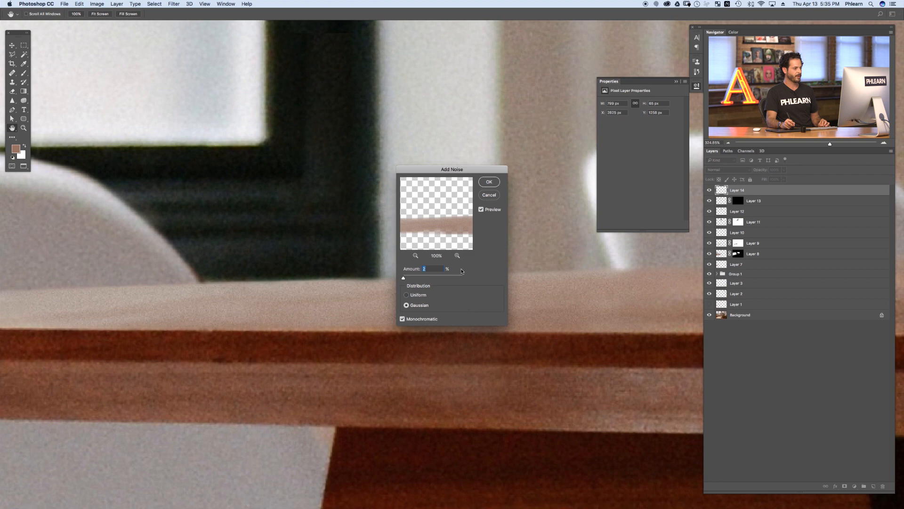
click(490, 183)
Step: Select Layer 12 and erase its stray content beside the window frame, toggling layer visibility to compare
key(b)
key(super+minus)
key(super+minus)
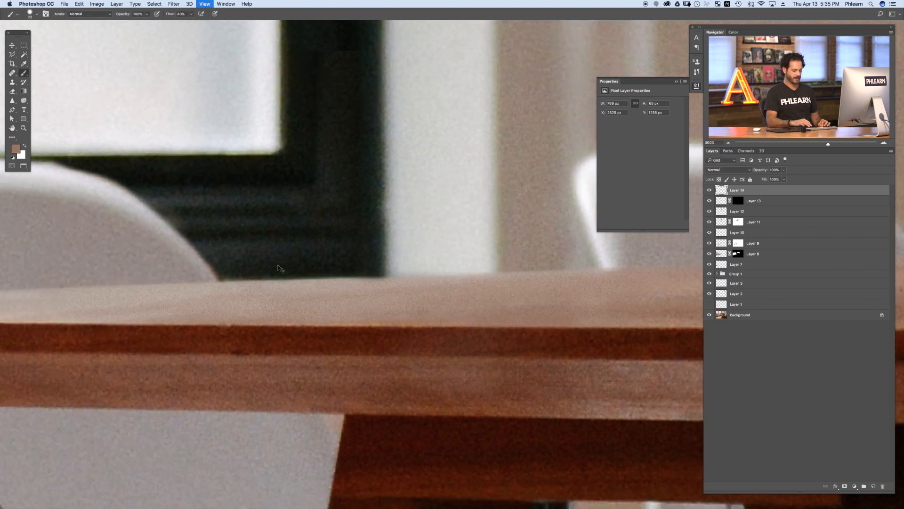
key(super+minus)
key(super+minus)
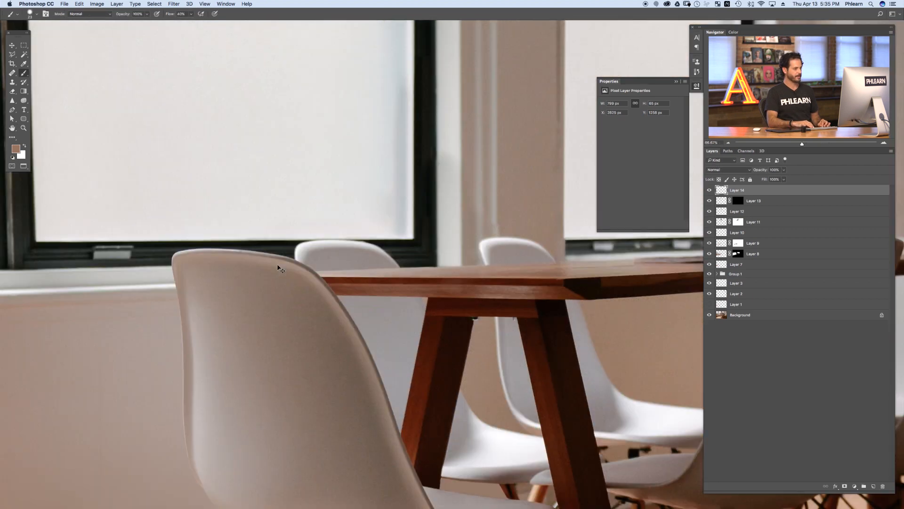
key(super+minus)
key(super+minus)
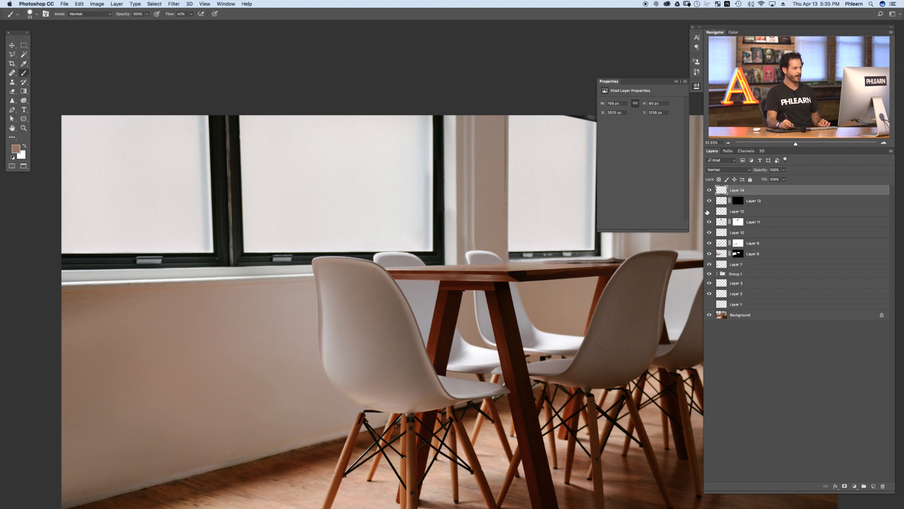
click(707, 212)
click(707, 212)
click(707, 212)
click(707, 212)
click(733, 212)
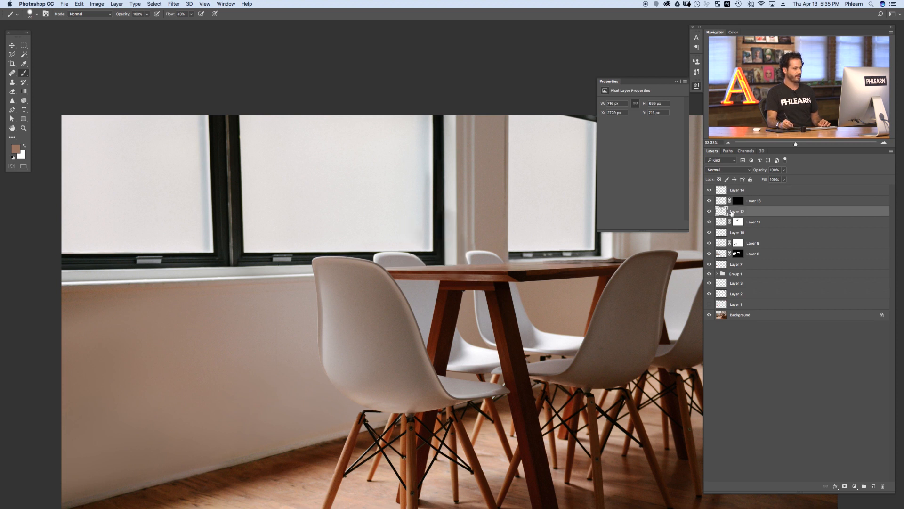
key(e)
mouse_move(451, 216)
mouse_down()
mouse_move(446, 198)
mouse_move(452, 204)
mouse_up()
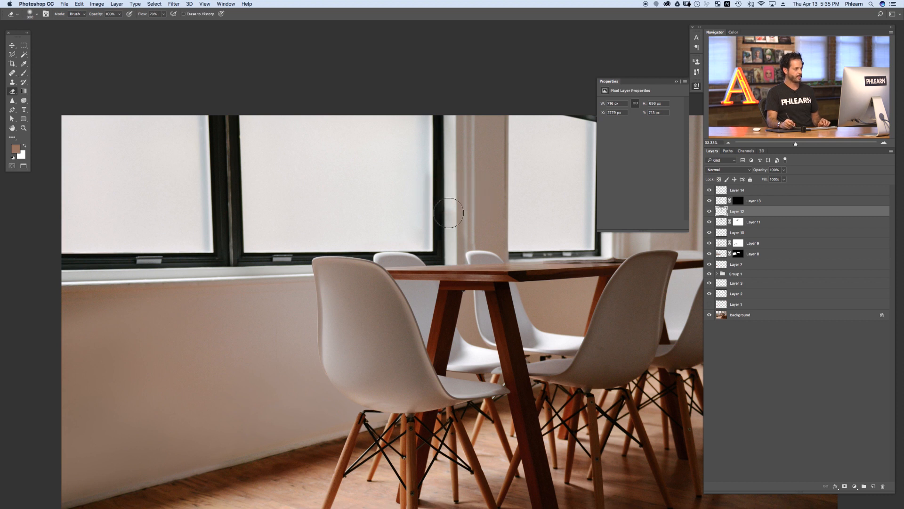
click(709, 211)
click(710, 211)
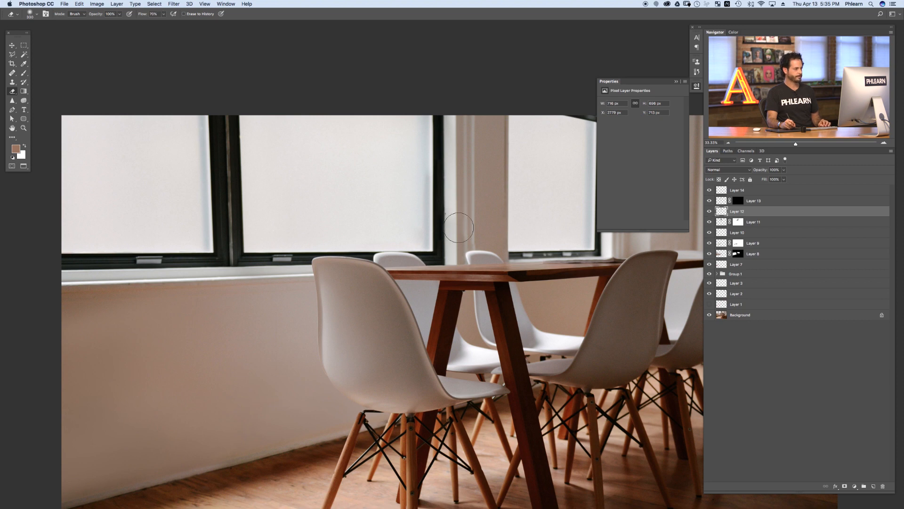
click(709, 222)
click(710, 222)
click(710, 222)
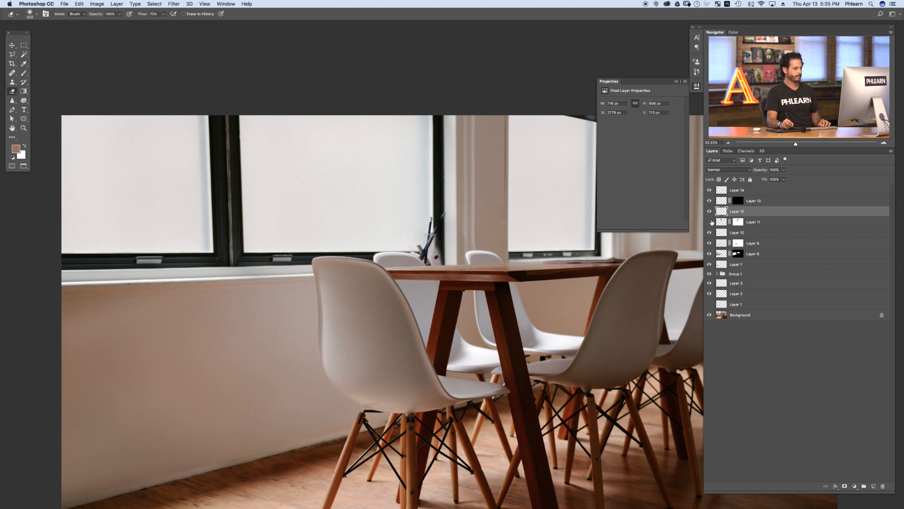
click(710, 222)
drag(448, 215, 519, 210)
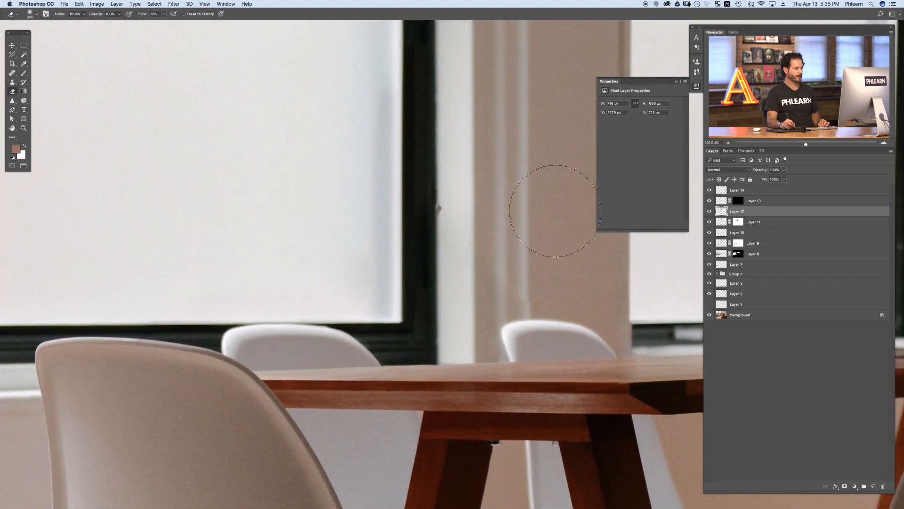
Step: Clone Stamp over the window frame edge and sill area to clean up the repaired region
key(s)
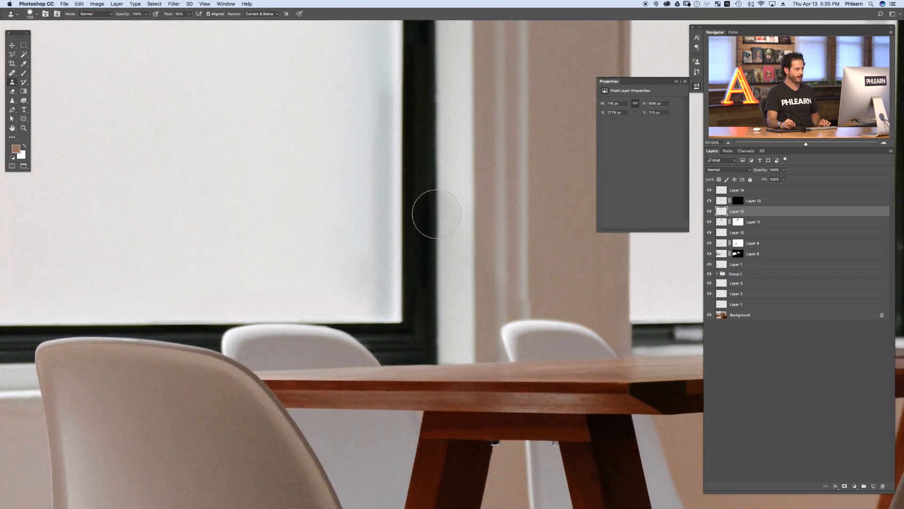
drag(437, 211, 434, 263)
drag(569, 281, 522, 296)
drag(590, 312, 422, 281)
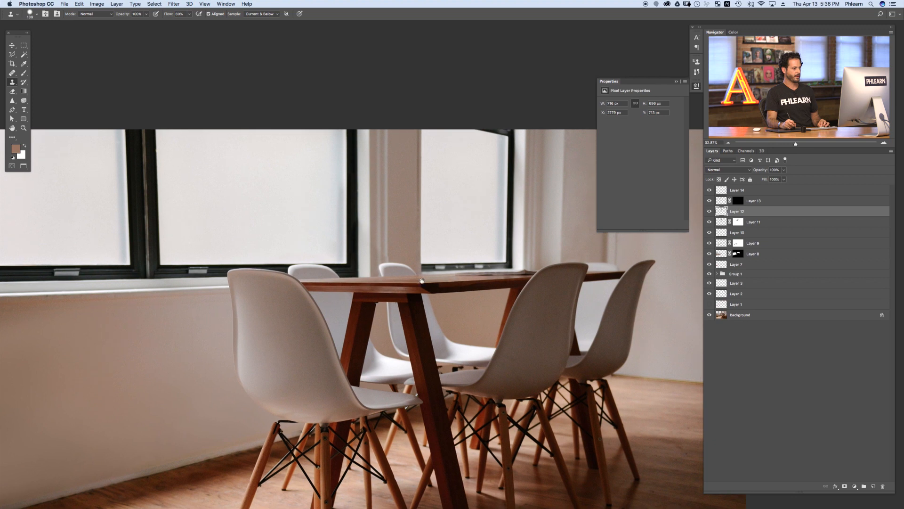
drag(521, 281, 570, 279)
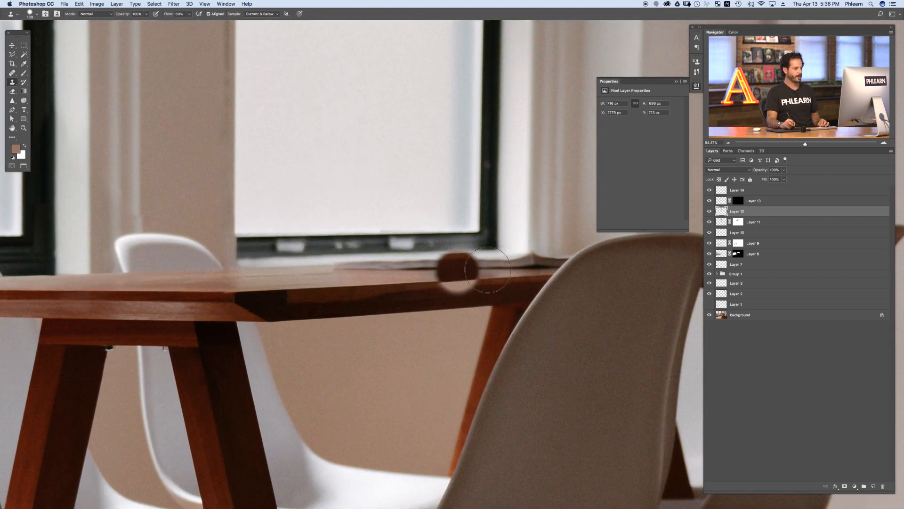
Step: Add a new layer at the top and clone along the tabletop's far edge, undoing the last stroke
click(759, 190)
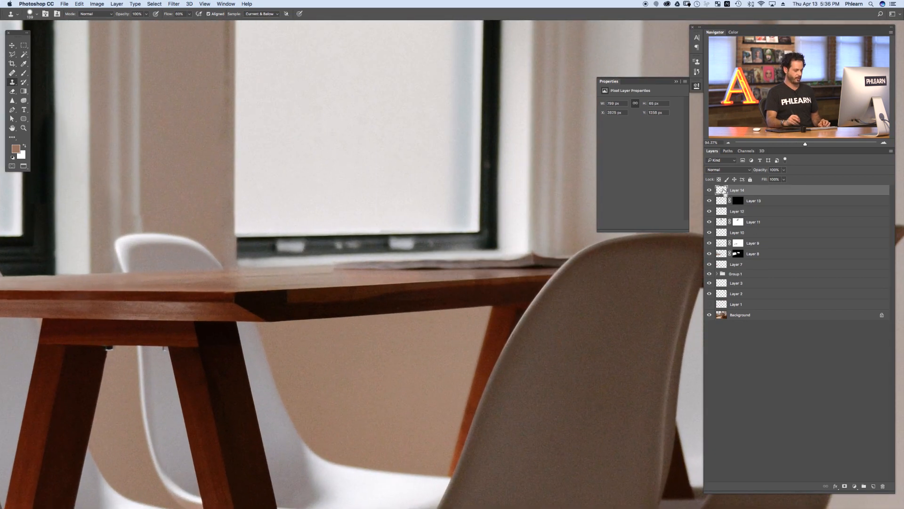
key(super+shift+alt+n)
drag(417, 273, 398, 271)
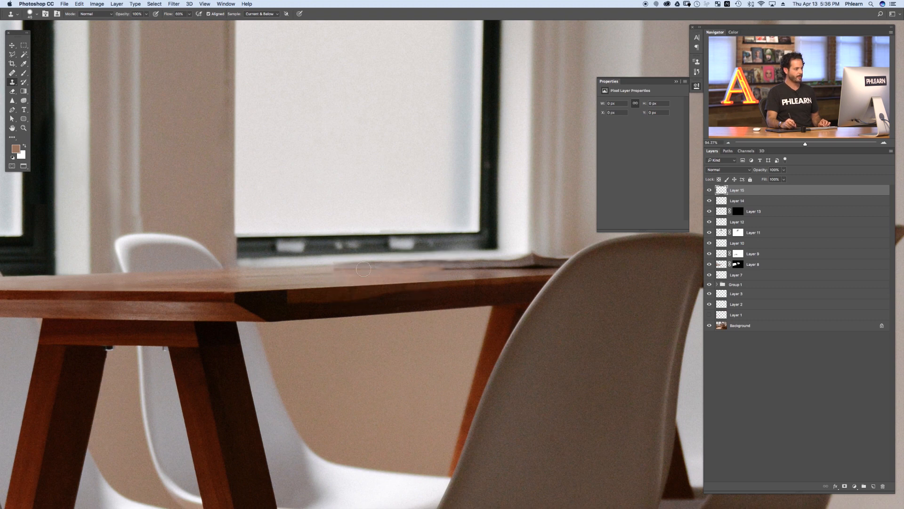
drag(357, 265, 376, 264)
drag(539, 270, 482, 268)
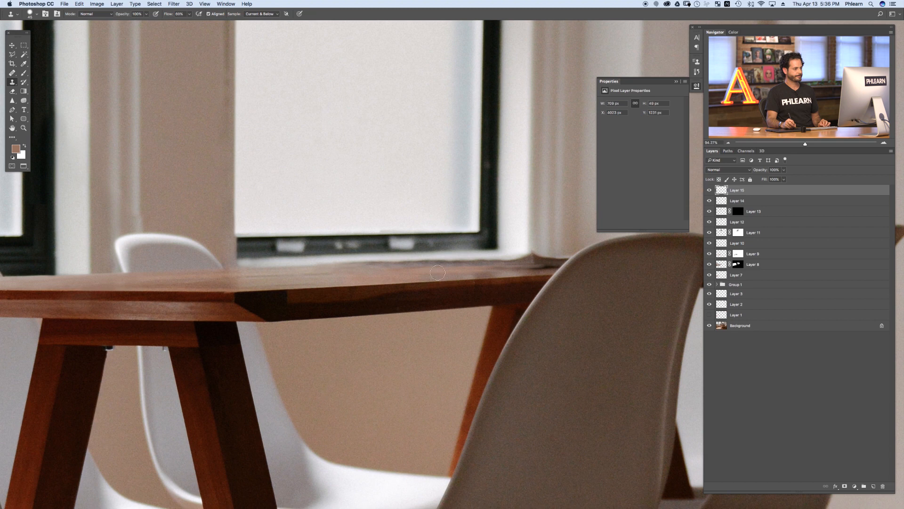
drag(511, 269, 467, 277)
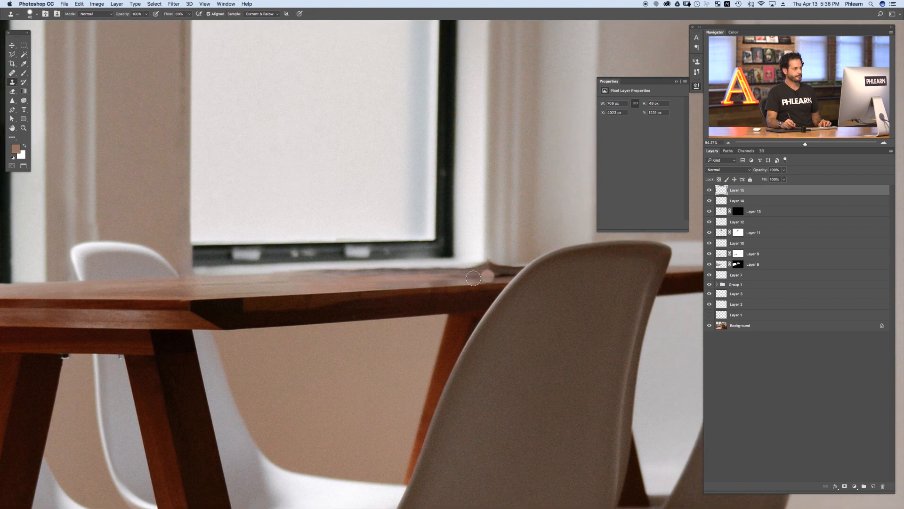
key(super+z)
Step: Paint over the tabletop's far edge with the brush to smooth the remaining seam
key(b)
alt+click(509, 275)
drag(510, 275, 494, 275)
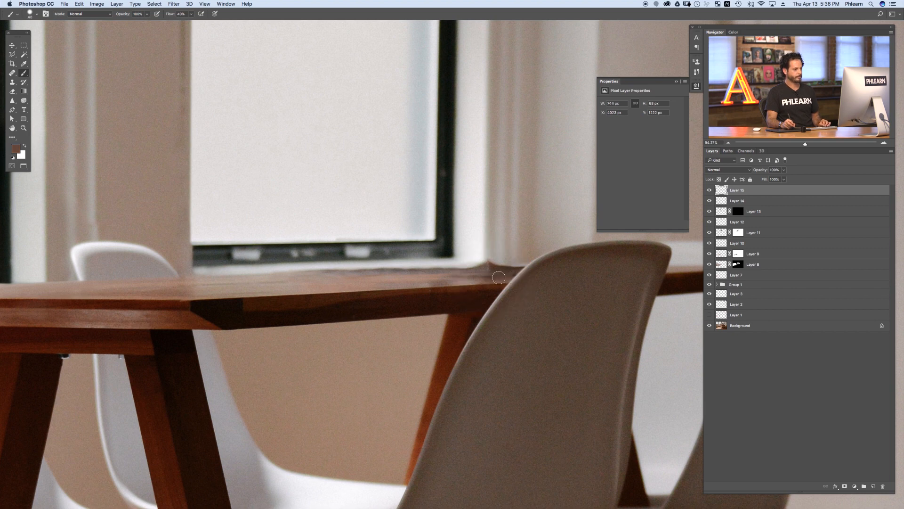
drag(450, 281, 453, 281)
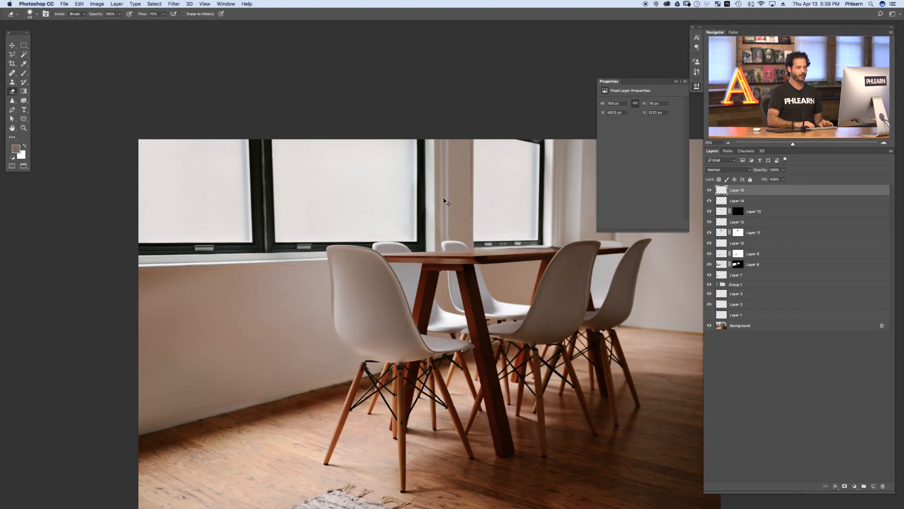
Step: Add a Curves adjustment layer and raise the curve to brighten the whole image
key(super+minus)
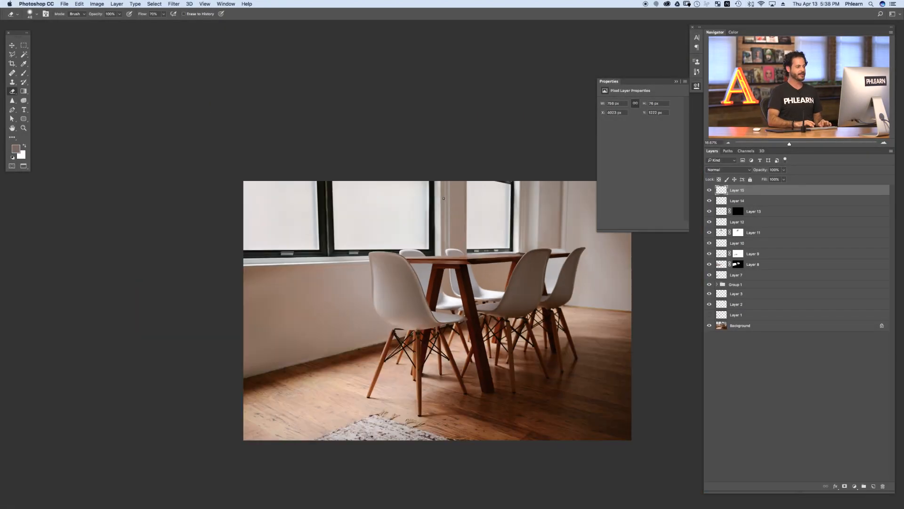
drag(430, 283, 358, 241)
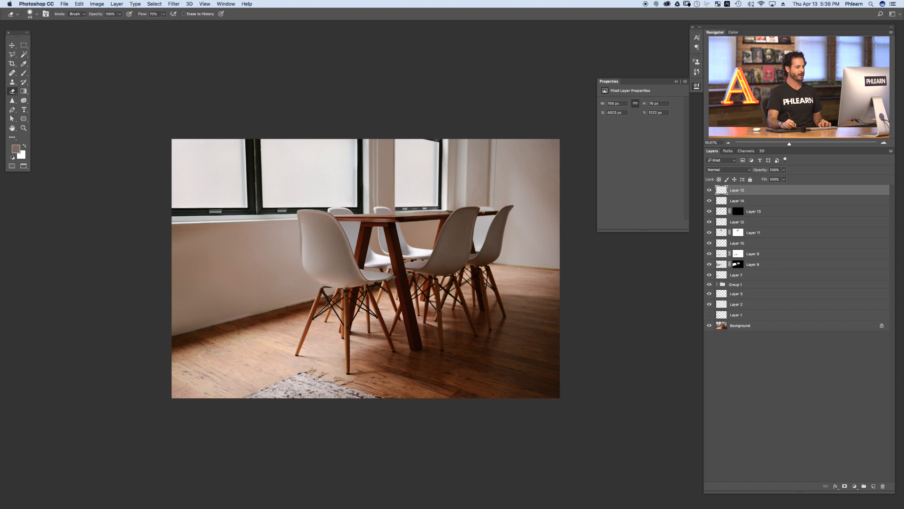
click(117, 4)
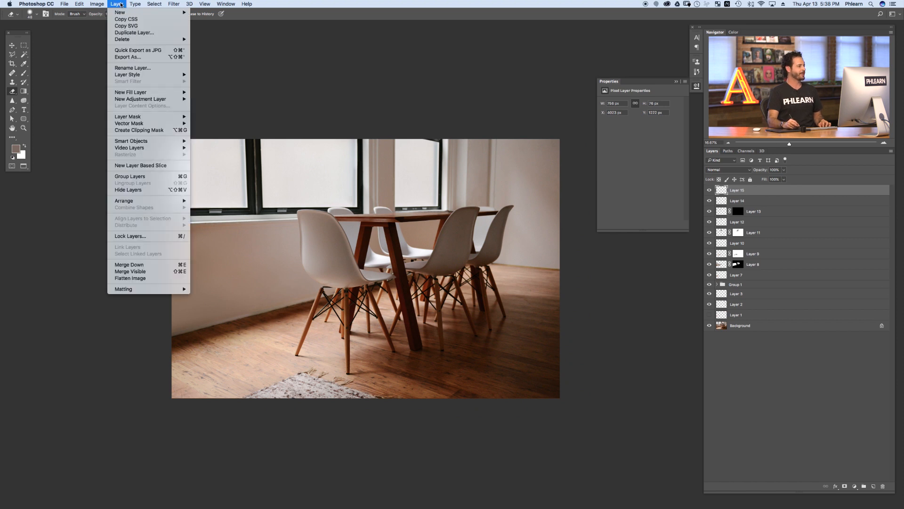
mouse_move(139, 100)
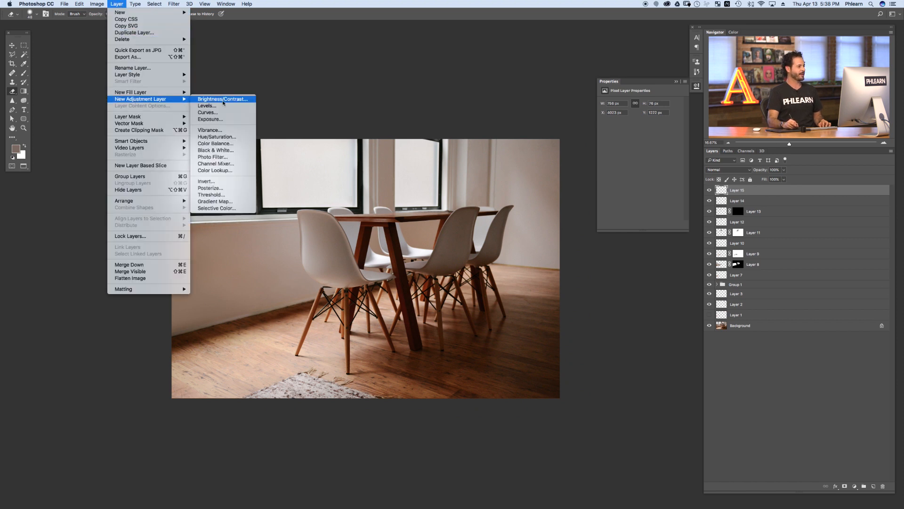
click(207, 113)
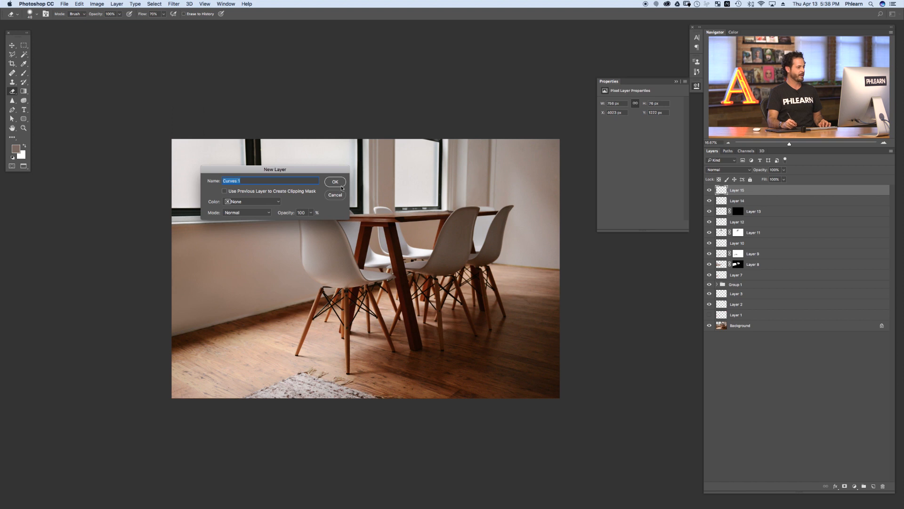
click(343, 185)
drag(641, 153, 633, 146)
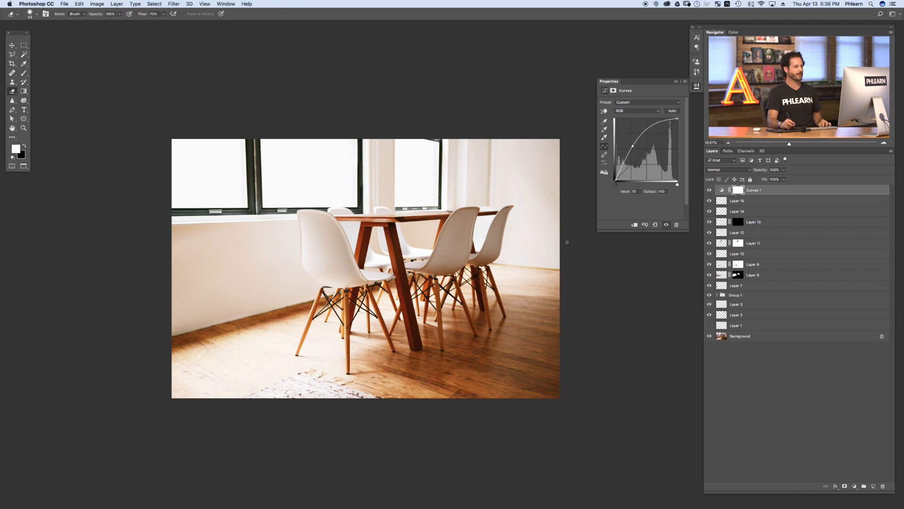
Step: In the Curves layer's blending options, split the Underlying Layer white slider to 171 and confirm
double_click(793, 192)
drag(455, 252, 448, 173)
drag(267, 288, 334, 301)
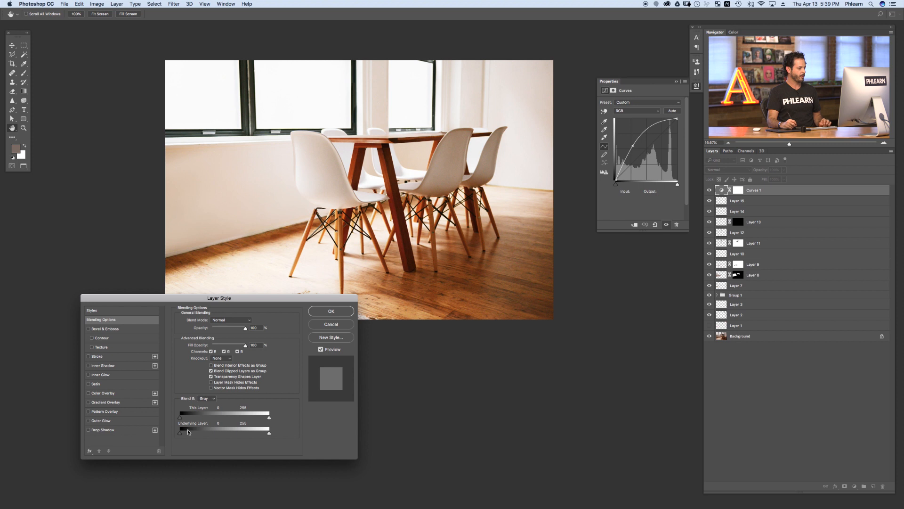
key(alt)
drag(261, 433, 196, 430)
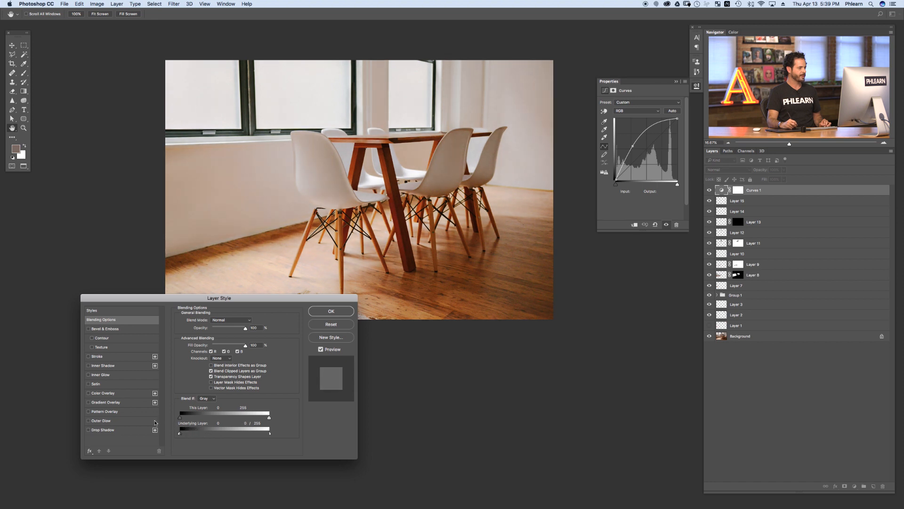
drag(258, 434, 240, 430)
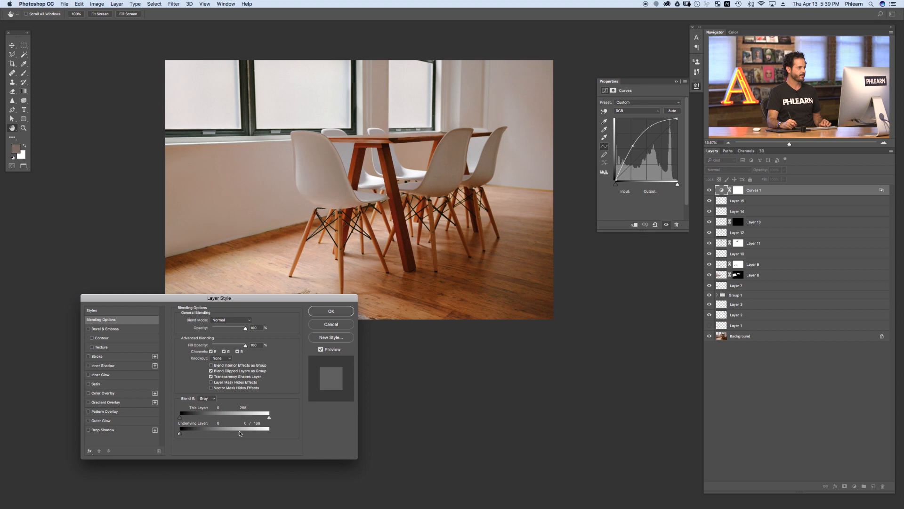
click(331, 311)
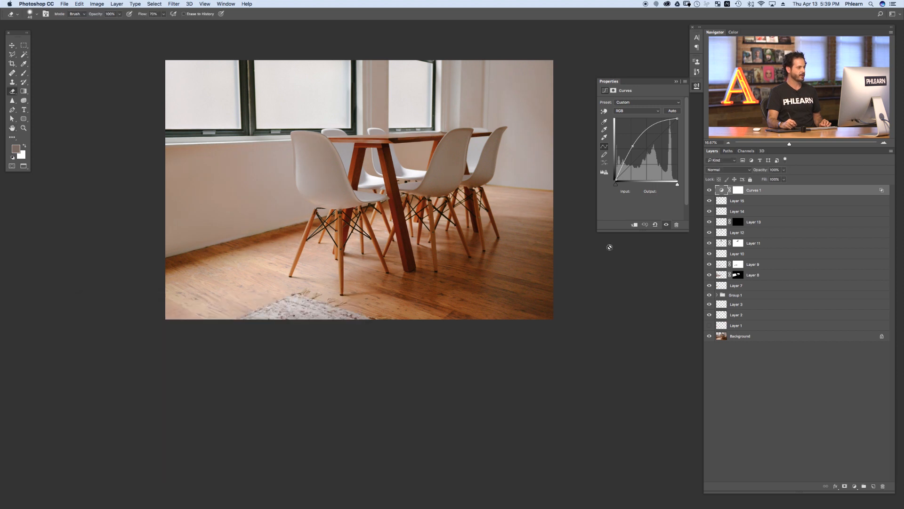
Step: Toggle the Curves layer's visibility to compare the image with and without the brightening
click(709, 191)
click(710, 190)
click(710, 190)
click(710, 191)
click(710, 191)
click(710, 189)
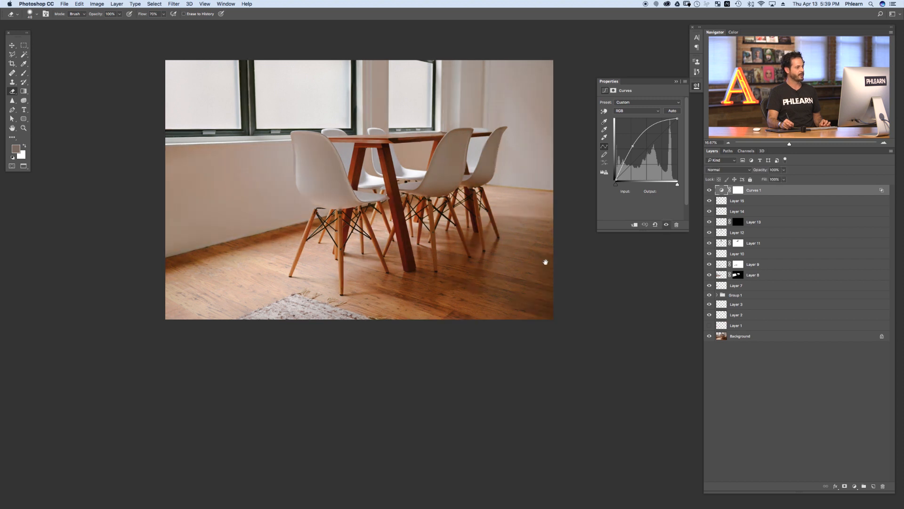
drag(504, 273, 515, 265)
drag(491, 266, 509, 325)
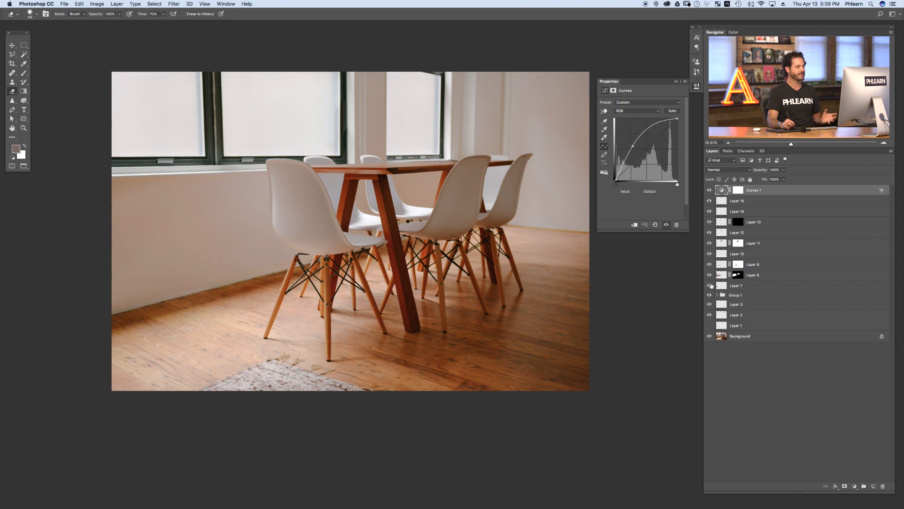
Step: Select all edit layers above the background and group them
shift+click(754, 325)
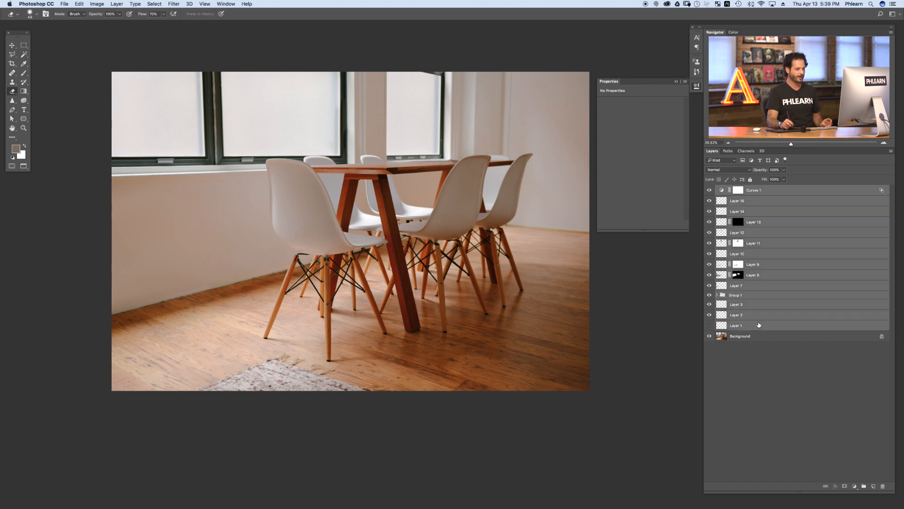
key(super+g)
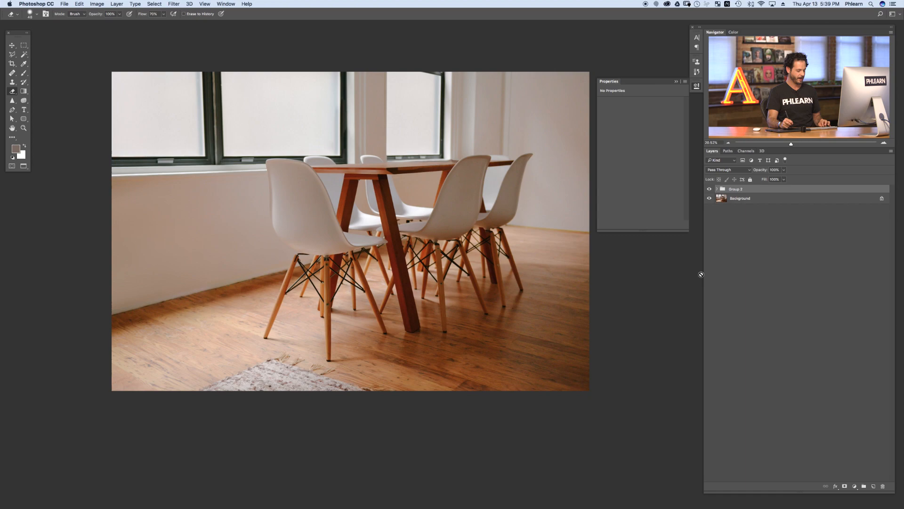
Step: View the image full screen and toggle the group to compare before and after
key(f)
key(super+0)
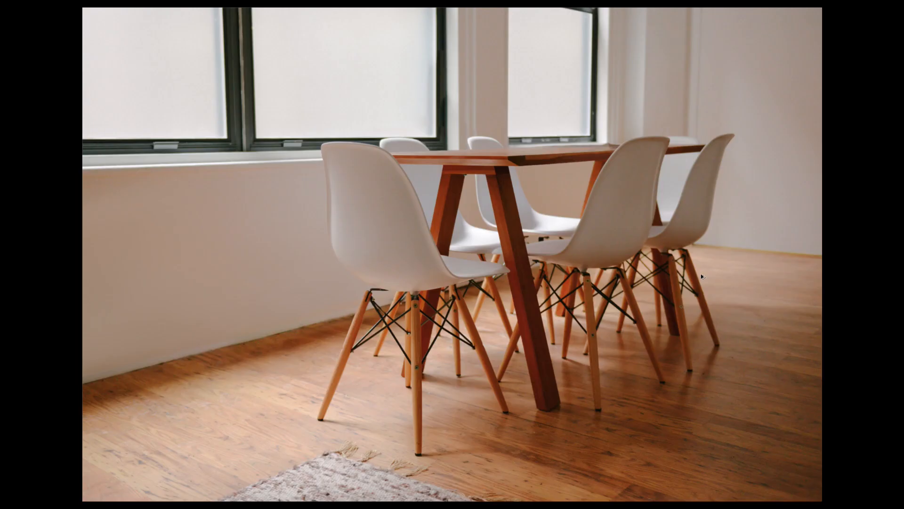
key(super+comma)
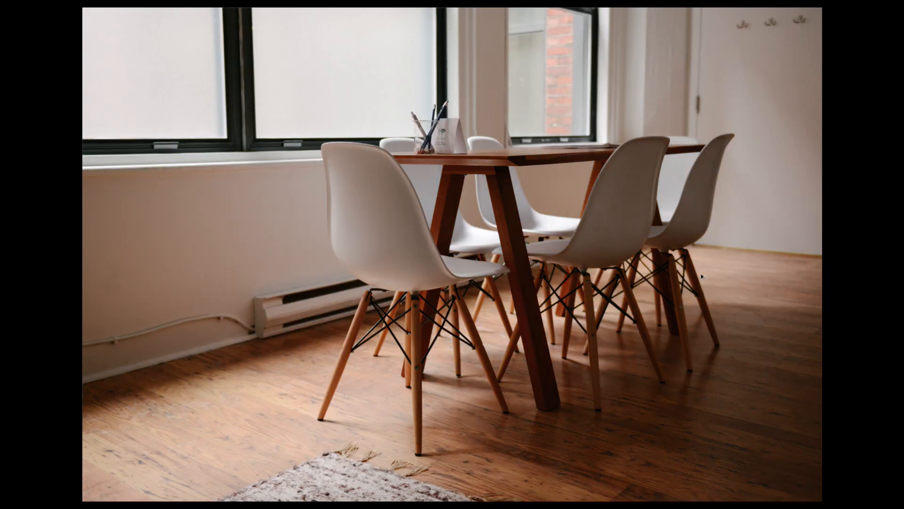
key(super+comma)
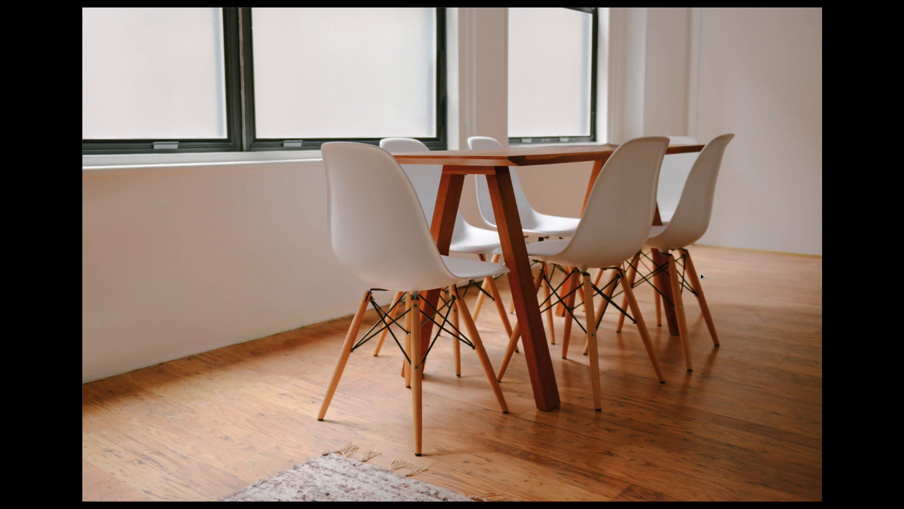